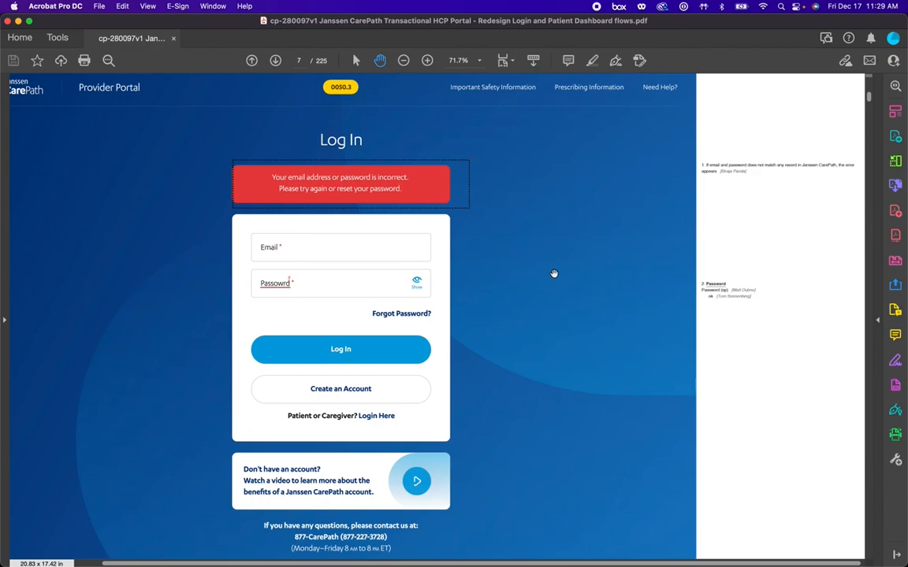
# Step: Review the page 7 comments about the login error message and the Password label spelling against the Log In mockup
pyautogui.scroll(-2, 554, 273)
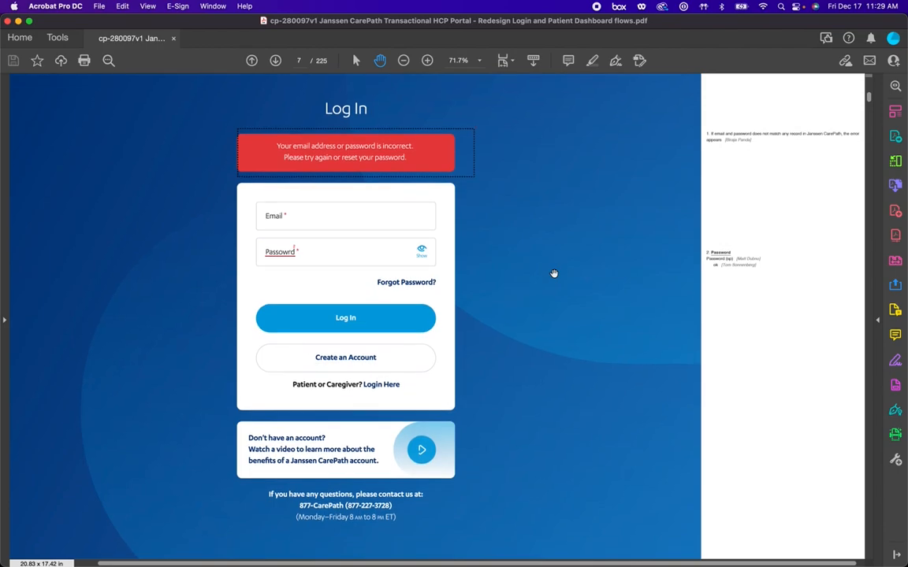
pyautogui.hscroll(1, 554, 273)
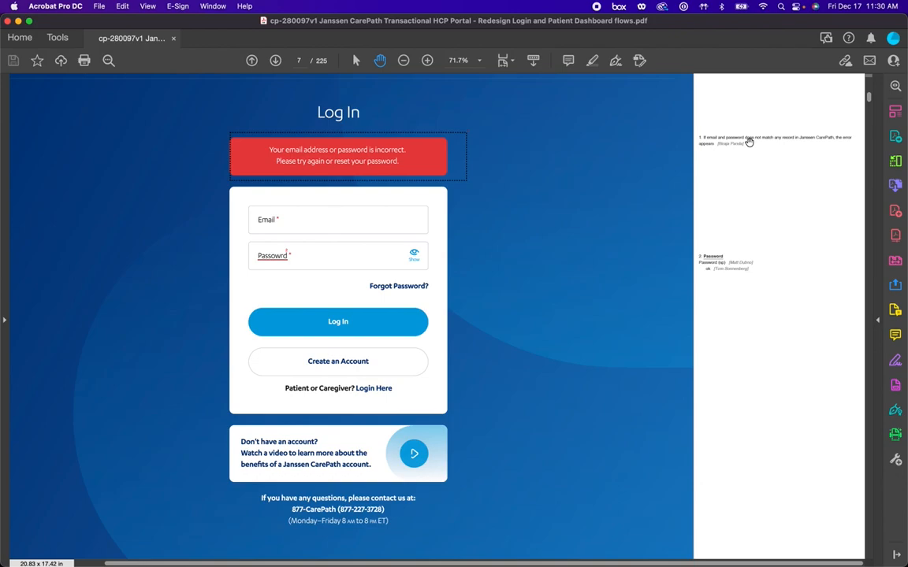
pyautogui.scroll(3, 751, 135)
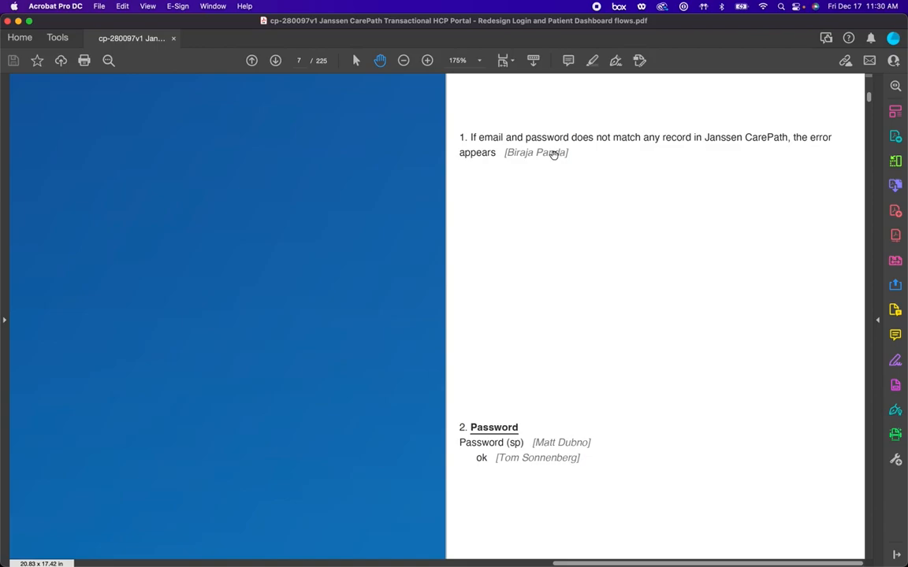
pyautogui.click(569, 153)
pyautogui.moveTo(550, 152); pyautogui.dragTo(561, 111)
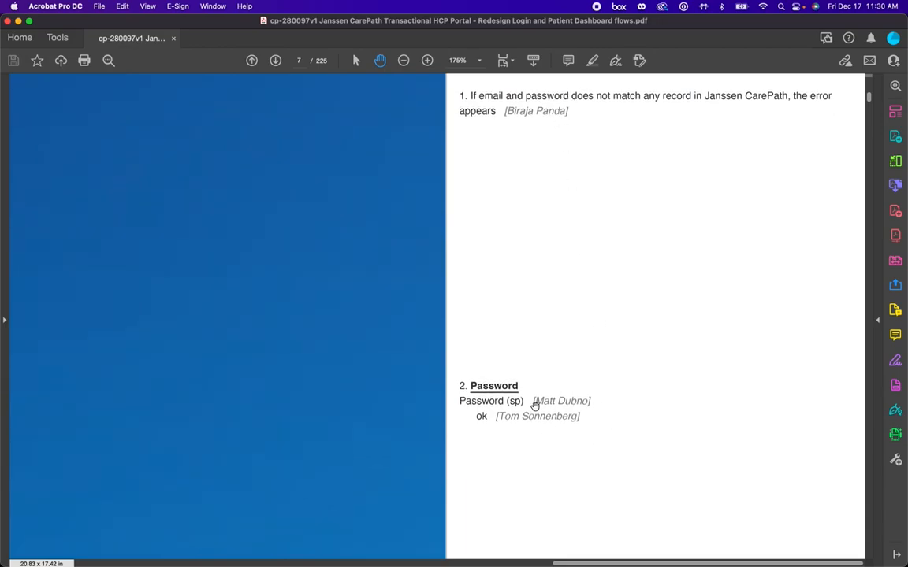
pyautogui.scroll(-5, 535, 407)
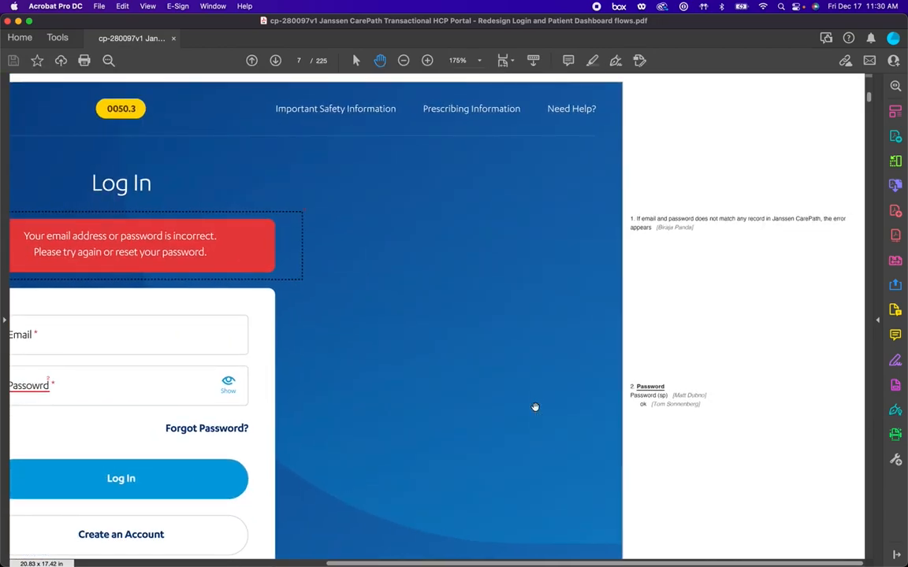
pyautogui.scroll(-2, 535, 407)
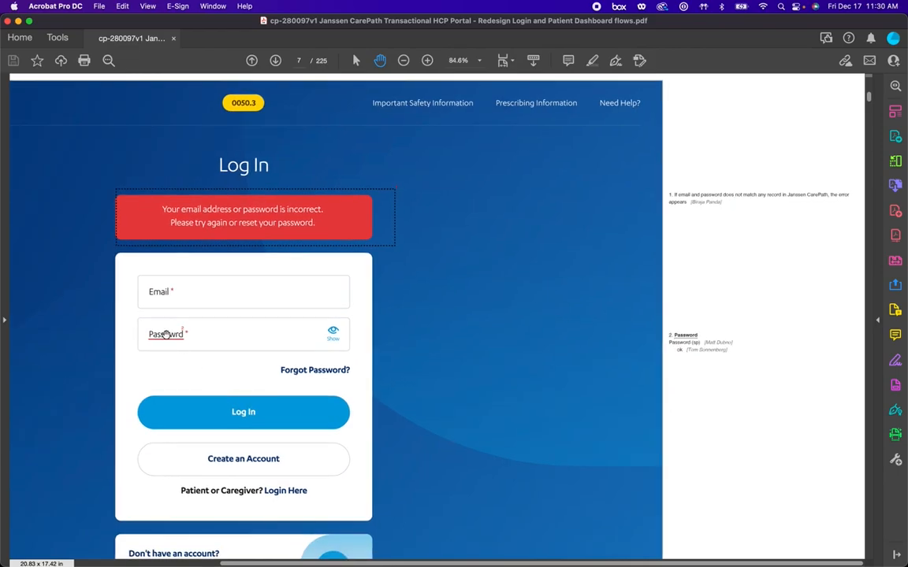
pyautogui.moveTo(172, 338); pyautogui.dragTo(236, 335)
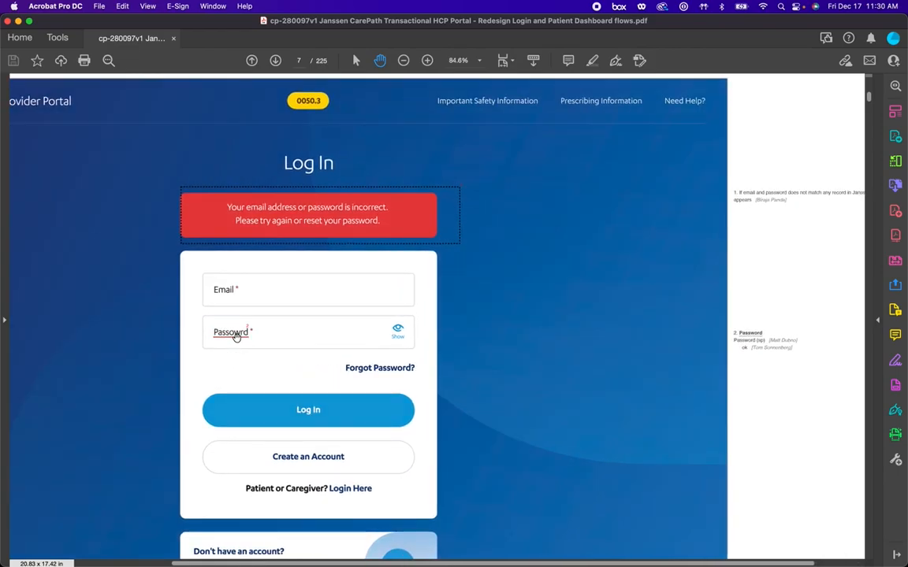
# Step: Switch to Figma, glance at the other open design files, and bring up the Provider Portal Bundle 1 file
pyautogui.hotkey('ctrl', 'Up')
pyautogui.click(569, 276)
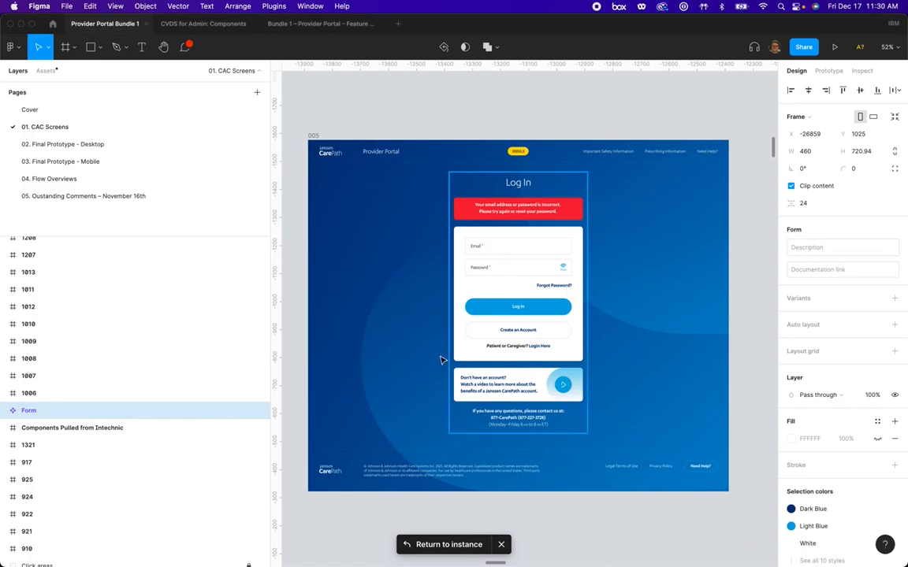
pyautogui.click(187, 24)
pyautogui.click(307, 26)
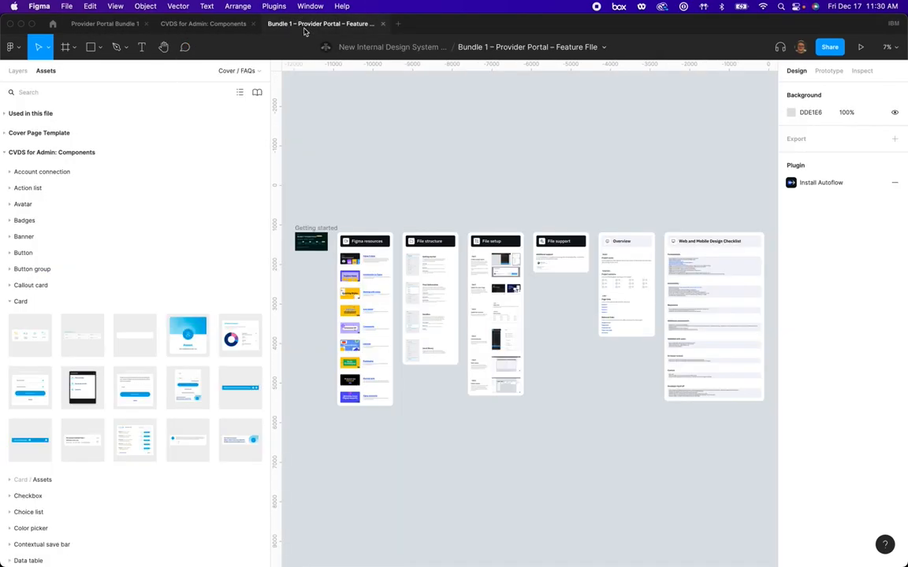
pyautogui.click(104, 26)
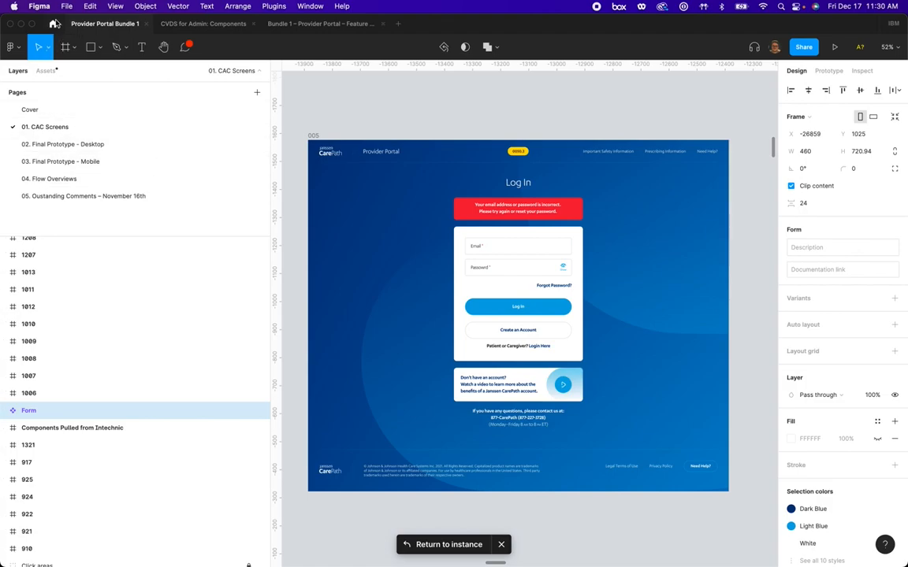
# Step: Check the 1.01 Bundle 1 – Provider Portal project's file listing and return to the Provider Portal Bundle 1 file
pyautogui.click(53, 24)
pyautogui.scroll(-2, 299, 372)
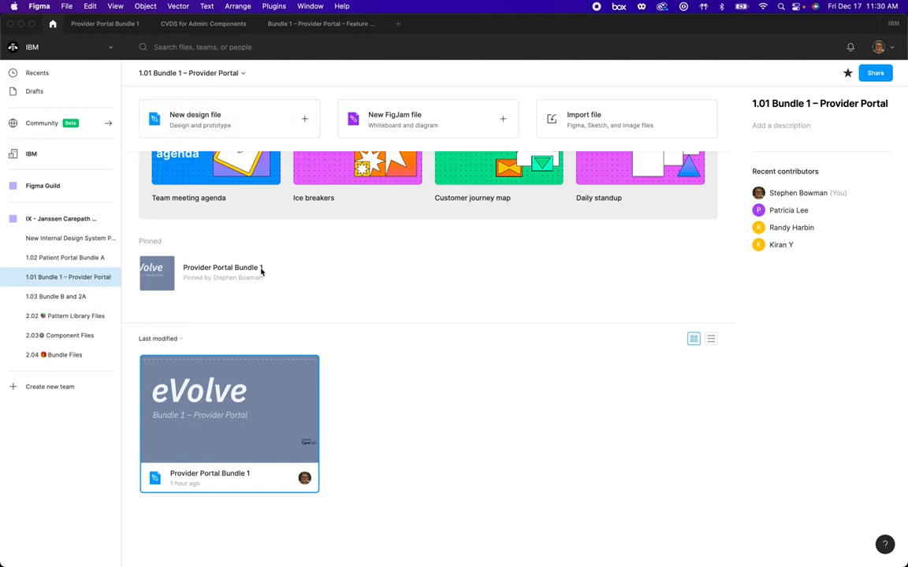
pyautogui.click(124, 25)
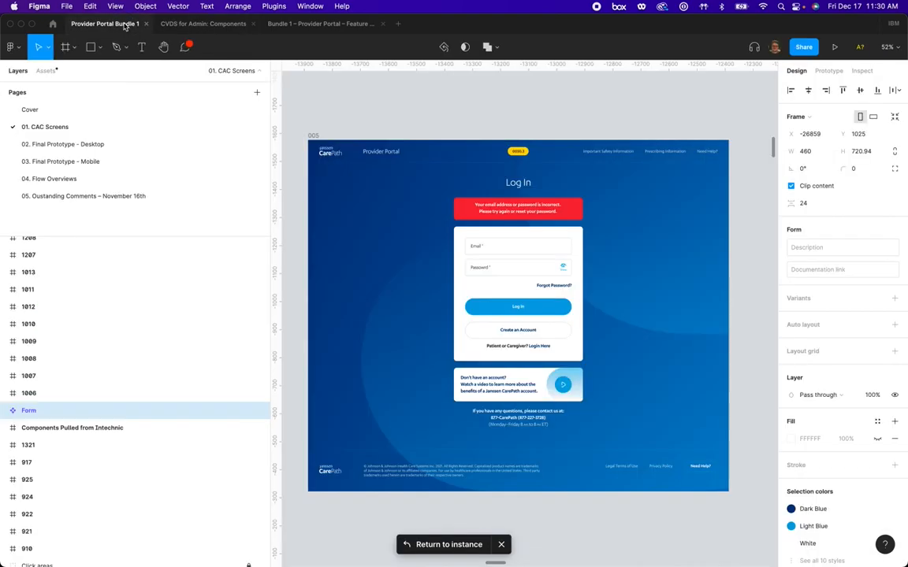
# Step: Inspect the layers inside frame 005's Form: the nested Form instance, the Login warning and the Log In Heading
pyautogui.click(535, 278)
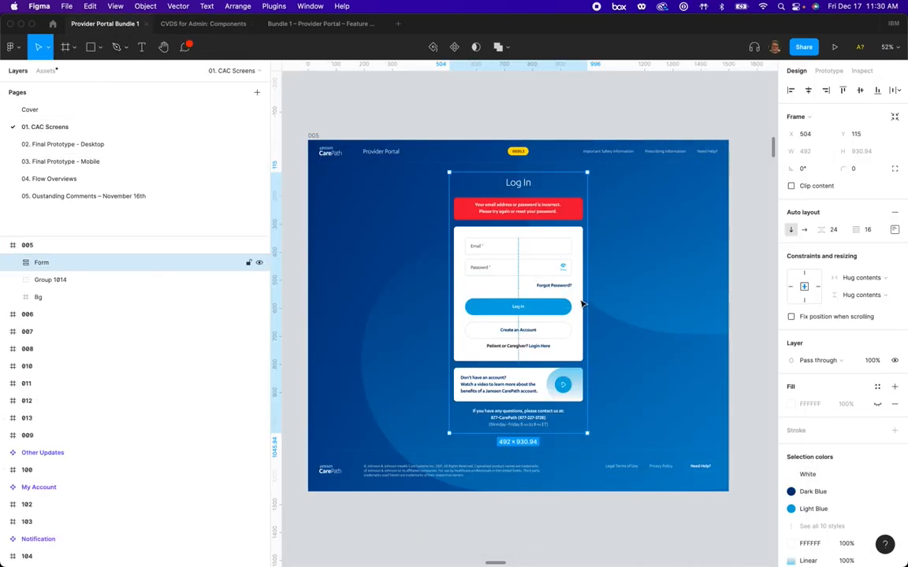
pyautogui.click(13, 263)
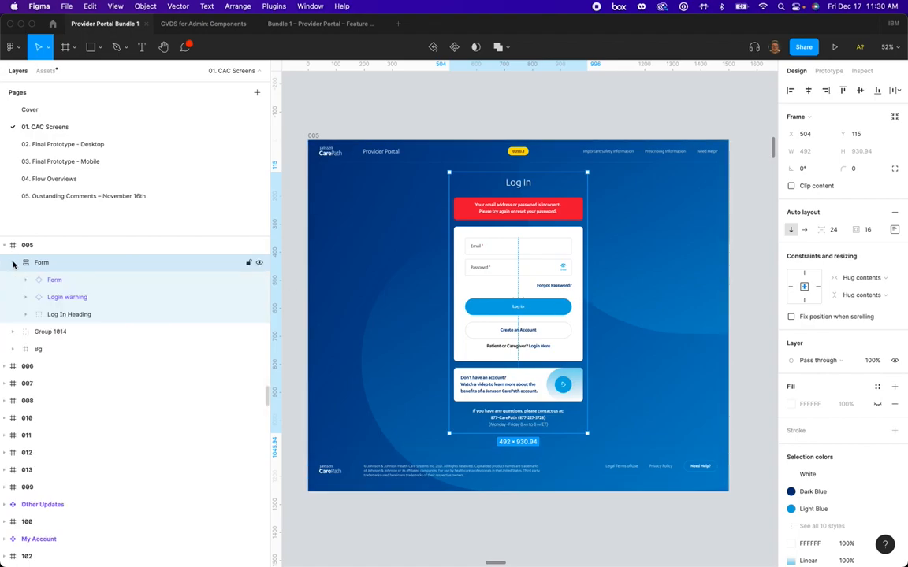
pyautogui.click(72, 282)
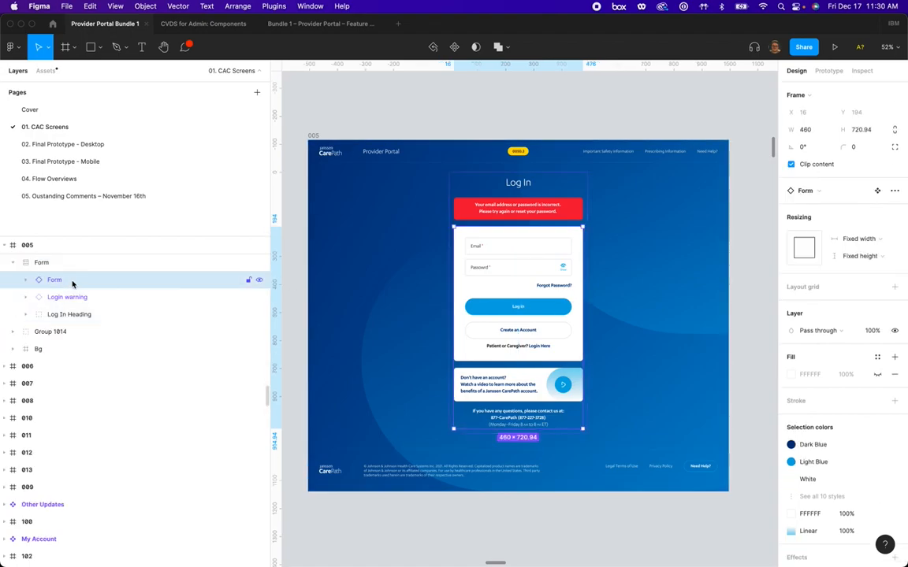
pyautogui.click(26, 280)
pyautogui.click(26, 281)
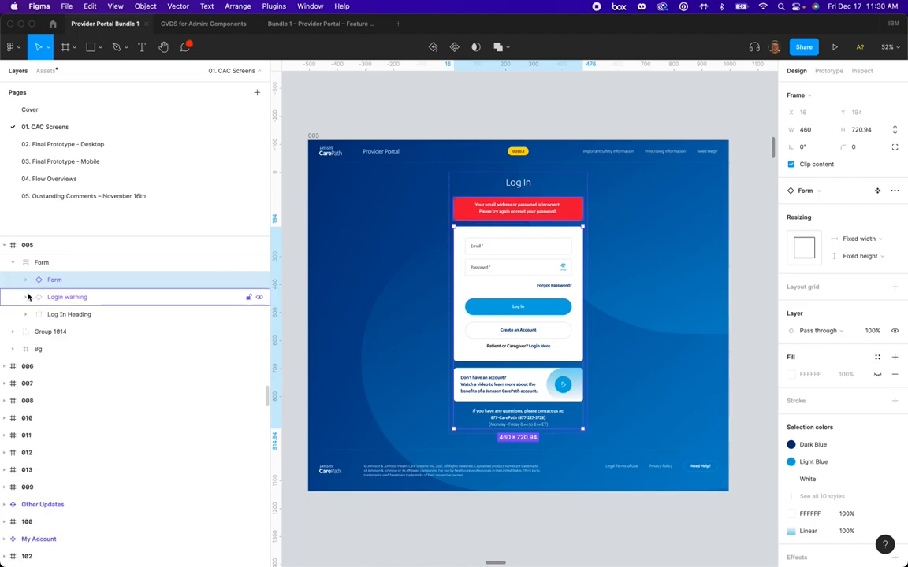
pyautogui.click(66, 299)
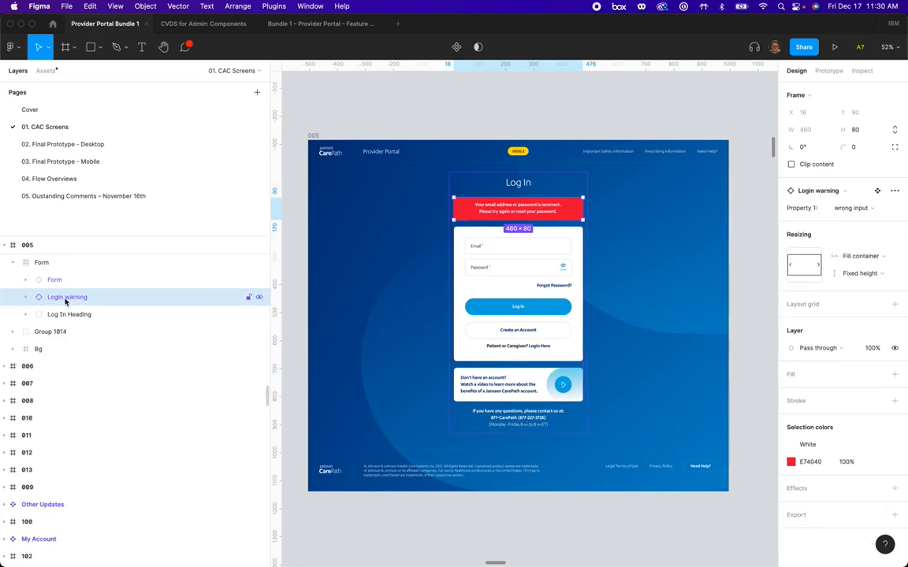
pyautogui.click(71, 316)
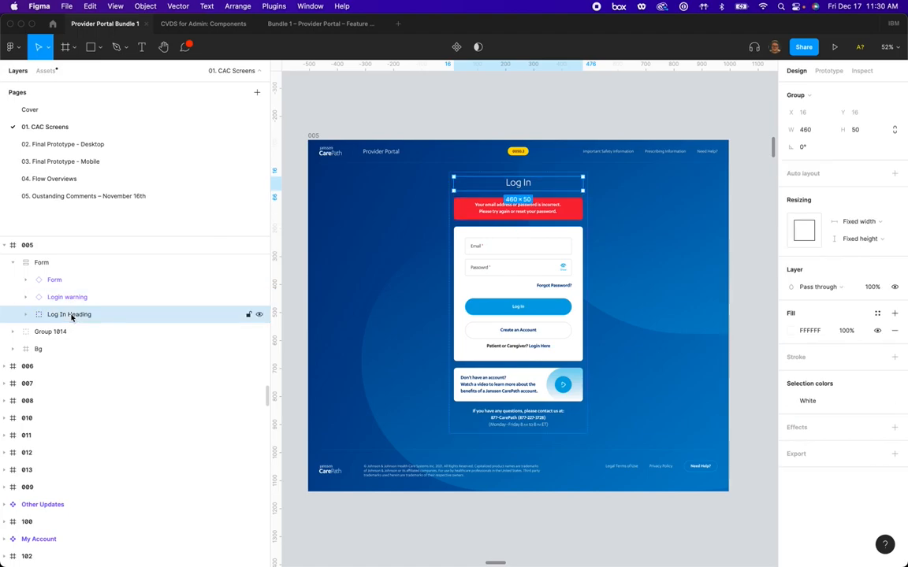
# Step: Try setting the auto layout padding of frame 005's outer Form to 0
pyautogui.click(63, 262)
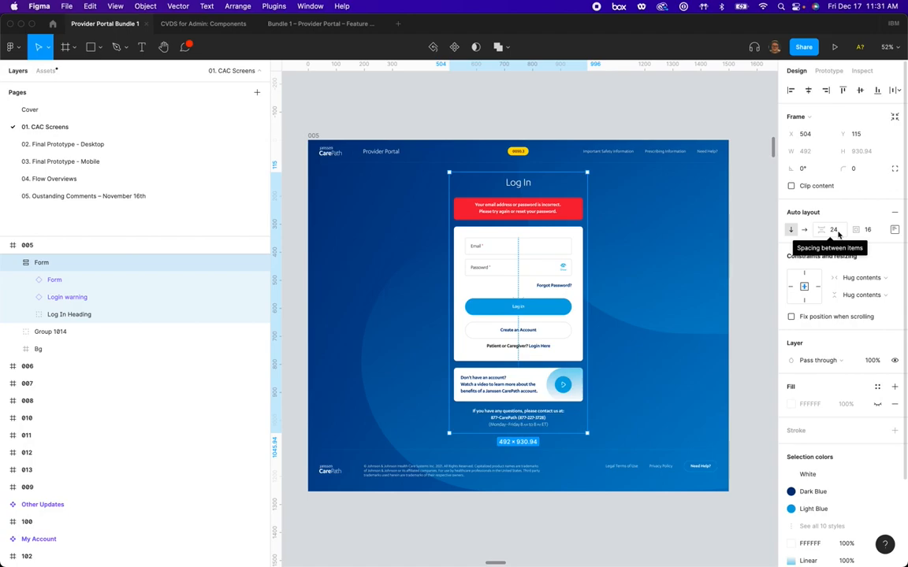
pyautogui.click(868, 230)
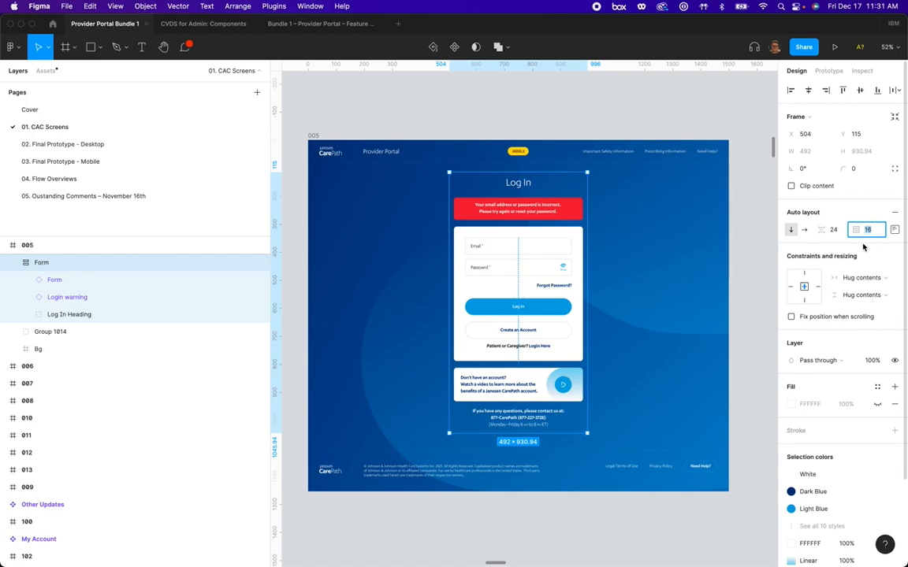
pyautogui.write('0')
pyautogui.press('Return')
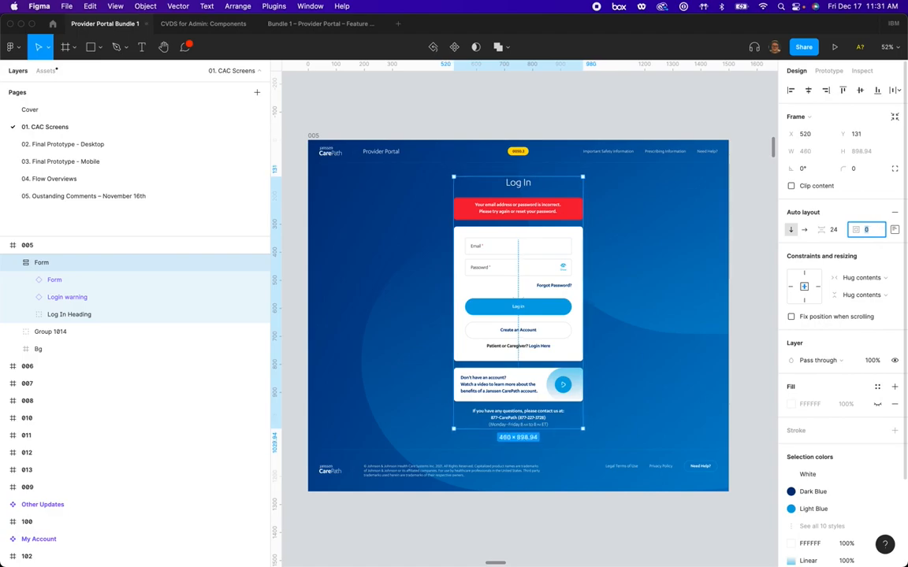
# Step: Experiment with the outer Form's auto layout values, finishing with padding 8 and item spacing 24
pyautogui.hotkey('shift', 'Up')
pyautogui.hotkey('shift', 'Up')
pyautogui.hotkey('shift', 'Up')
pyautogui.hotkey('shift', 'Down')
pyautogui.hotkey('shift', 'Up')
pyautogui.hotkey('shift', 'Up')
pyautogui.hotkey('shift', 'Up')
pyautogui.hotkey('shift', 'Up')
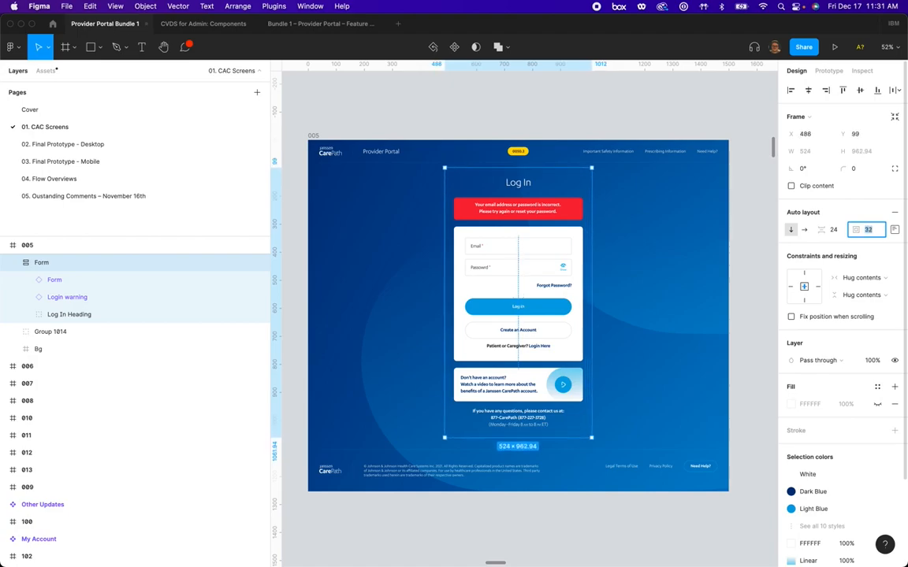
pyautogui.hotkey('shift', 'Down')
pyautogui.hotkey('shift', 'Down')
pyautogui.hotkey('shift', 'Down')
pyautogui.hotkey('shift', 'Down')
pyautogui.hotkey('shift', 'Down')
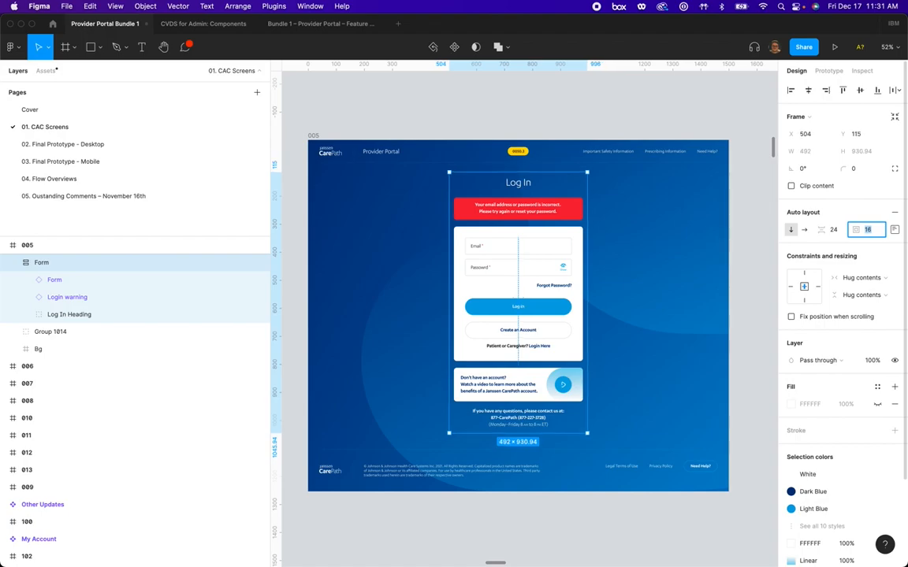
pyautogui.click(838, 229)
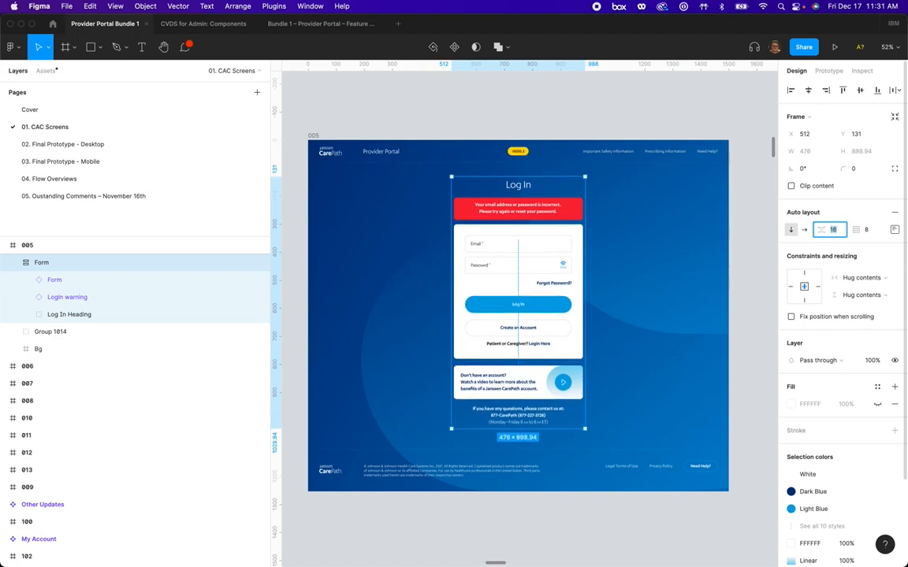
pyautogui.click(525, 283)
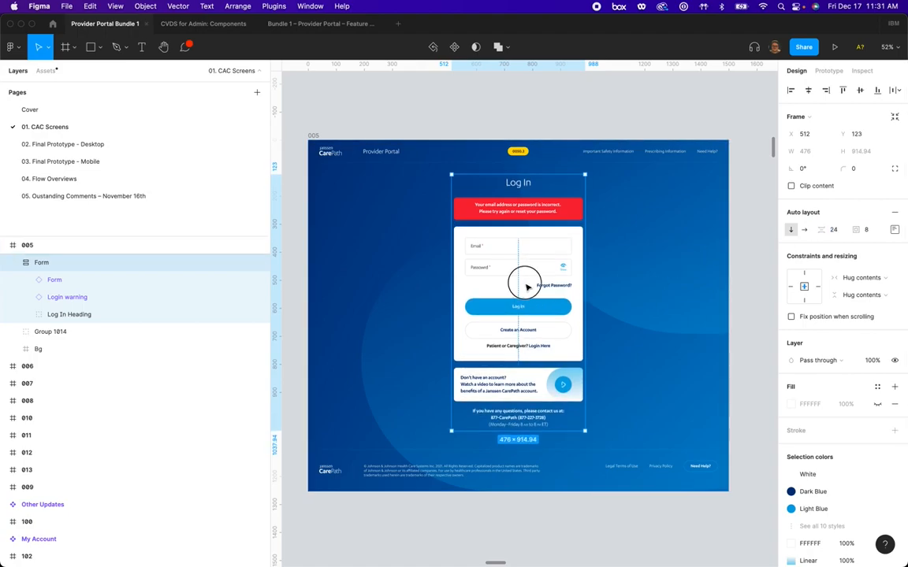
# Step: Select the nested Form instance in frame 005 and go to its main component
pyautogui.doubleClick(528, 287)
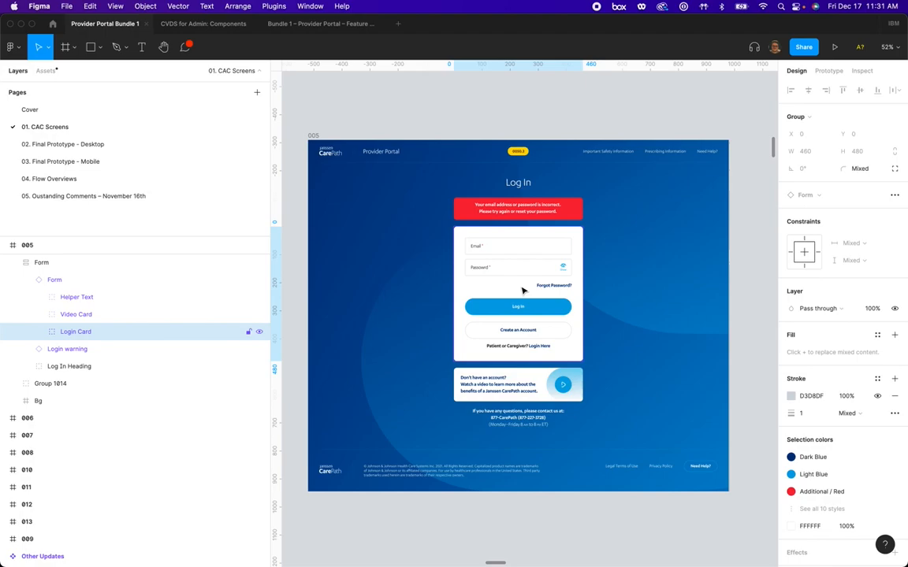
pyautogui.click(85, 281)
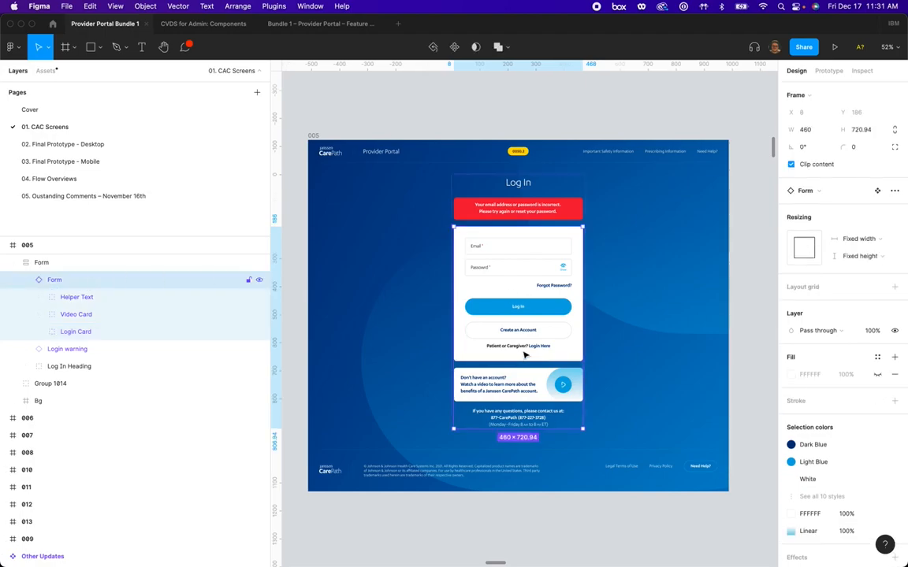
pyautogui.rightClick(490, 291)
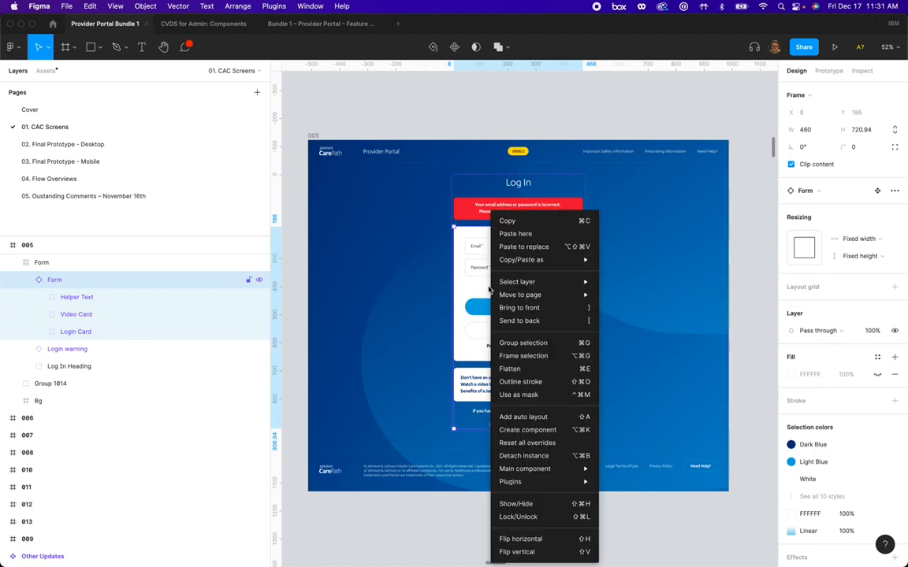
pyautogui.moveTo(544, 473)
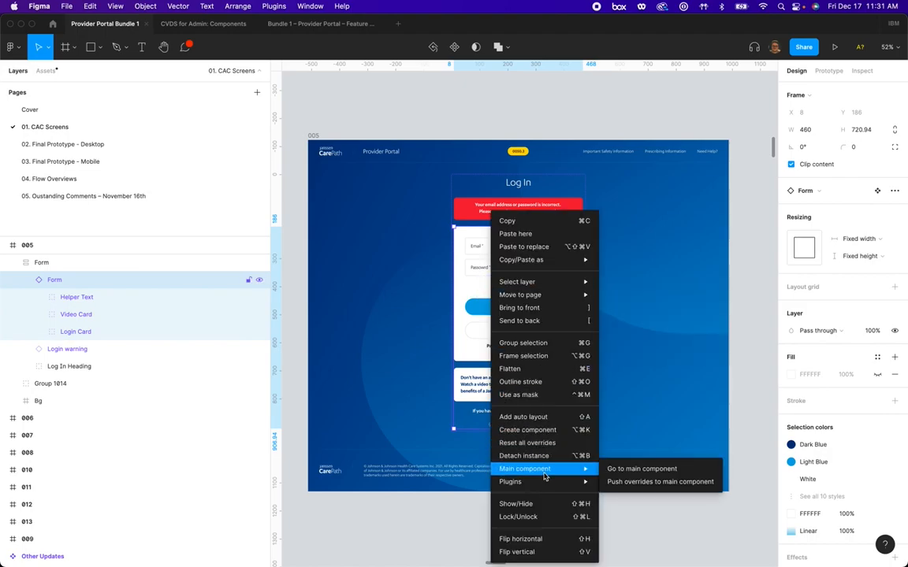
pyautogui.click(637, 471)
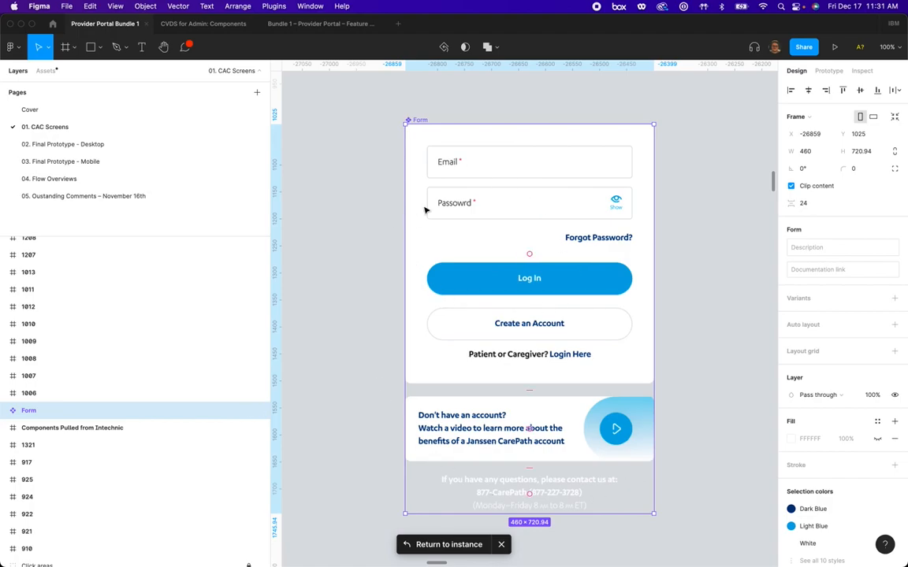
# Step: Select the password Field instance nested in Frame 1176 of the Form component's Login Card
pyautogui.click(513, 203)
pyautogui.click(513, 202)
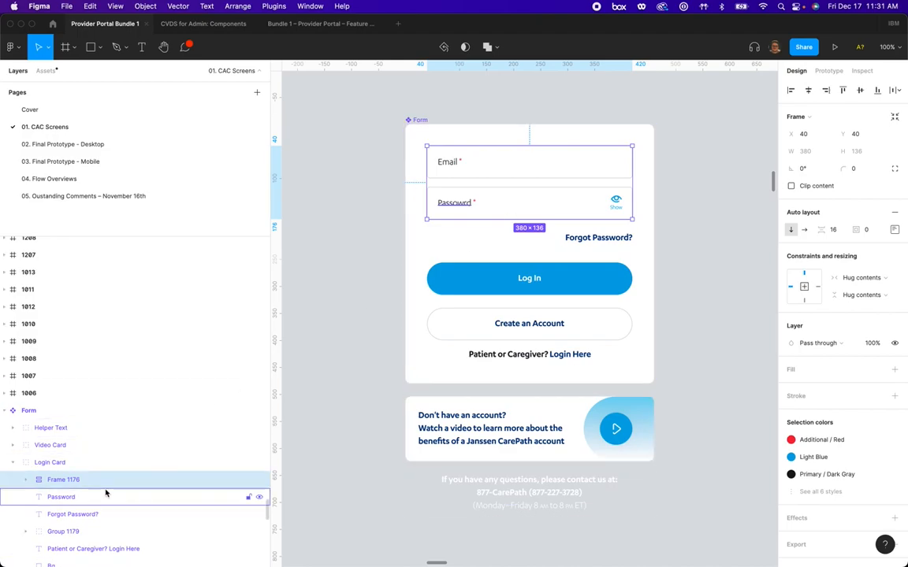
pyautogui.scroll(-3, 106, 493)
pyautogui.scroll(2, 106, 491)
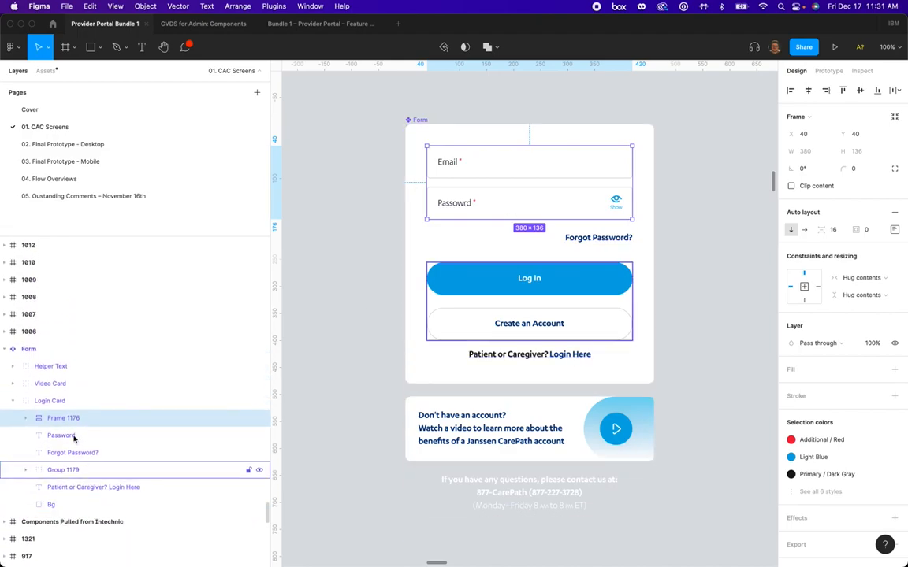
pyautogui.click(26, 419)
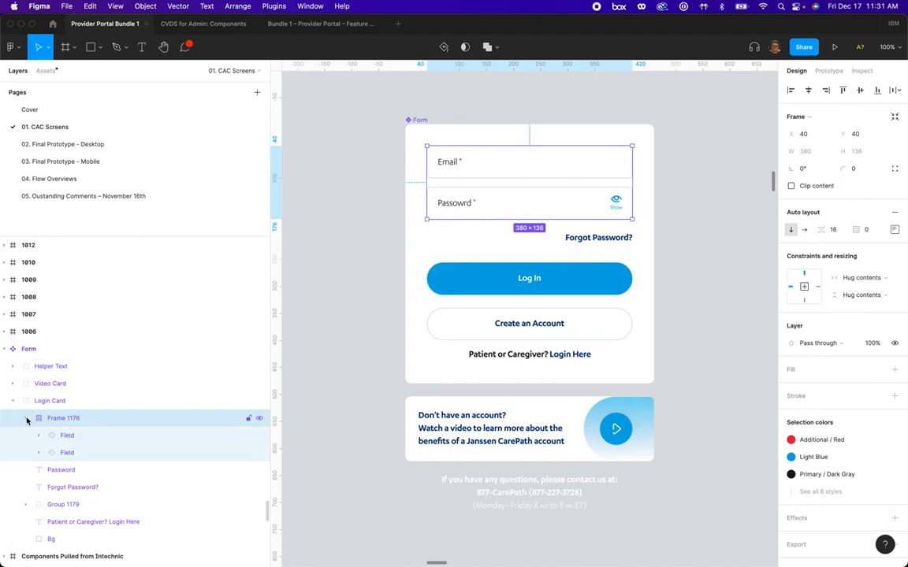
pyautogui.click(77, 452)
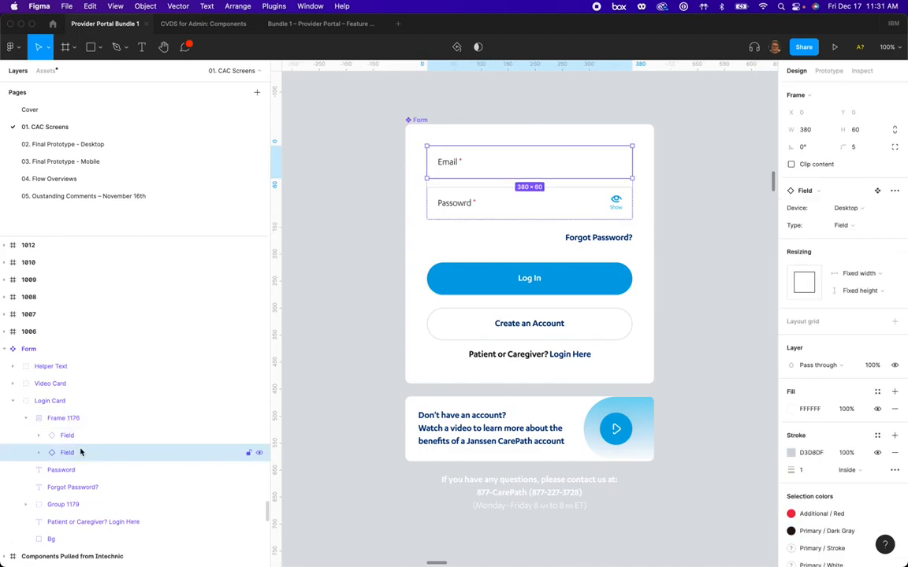
pyautogui.click(81, 437)
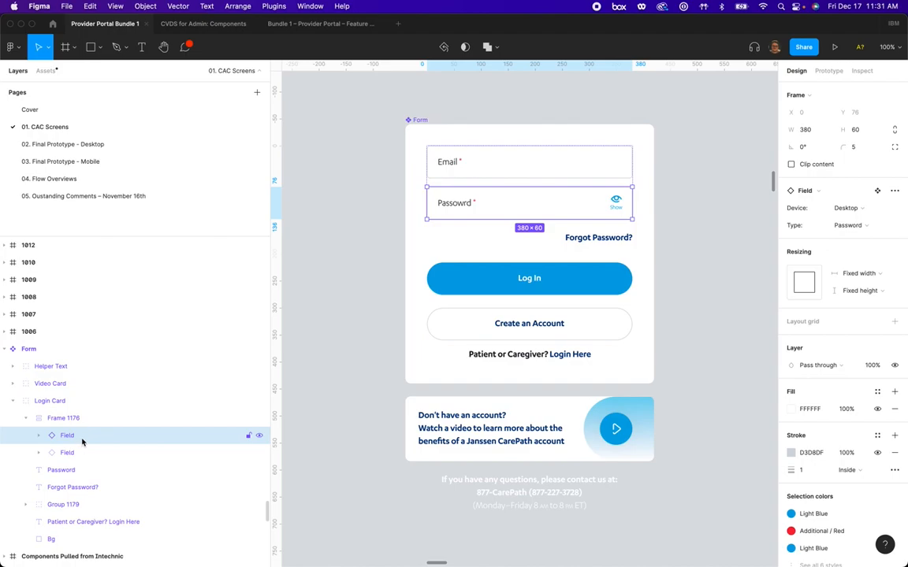
# Step: Look up the password Field's main component and its surroundings on the Final Prototype - Desktop page, and return to the 01. CAC Screens page
pyautogui.rightClick(82, 442)
pyautogui.moveTo(169, 469)
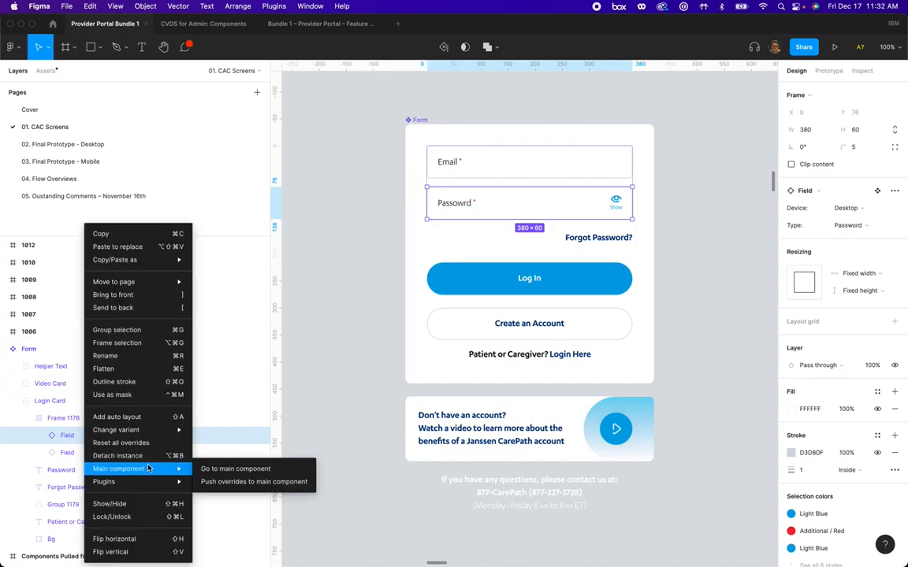
pyautogui.click(222, 470)
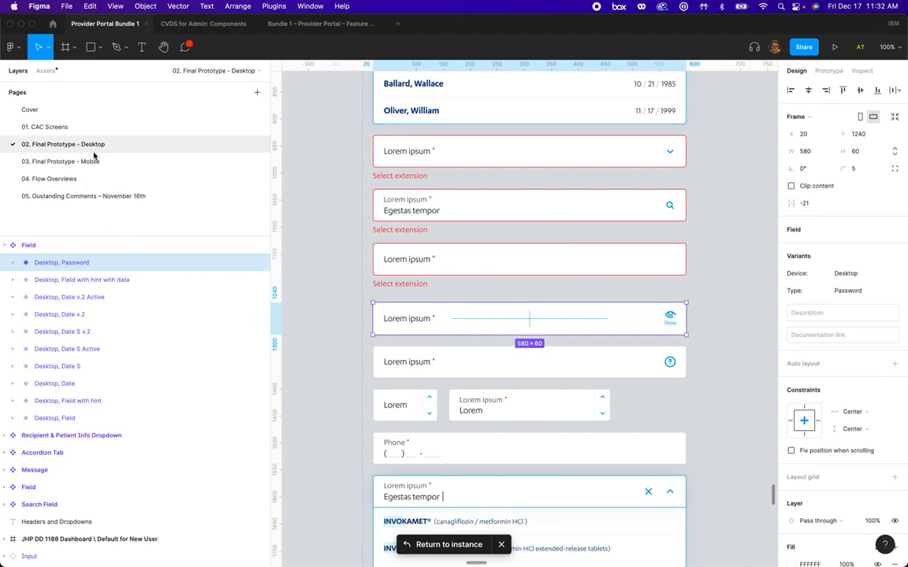
pyautogui.scroll(-5, 425, 334)
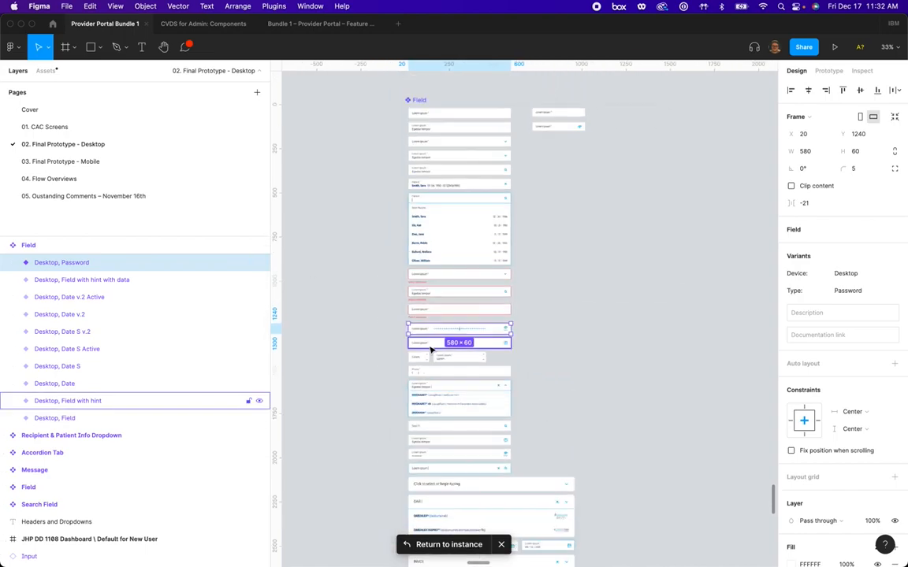
pyautogui.scroll(-3, 424, 334)
pyautogui.hscroll(10, 425, 334)
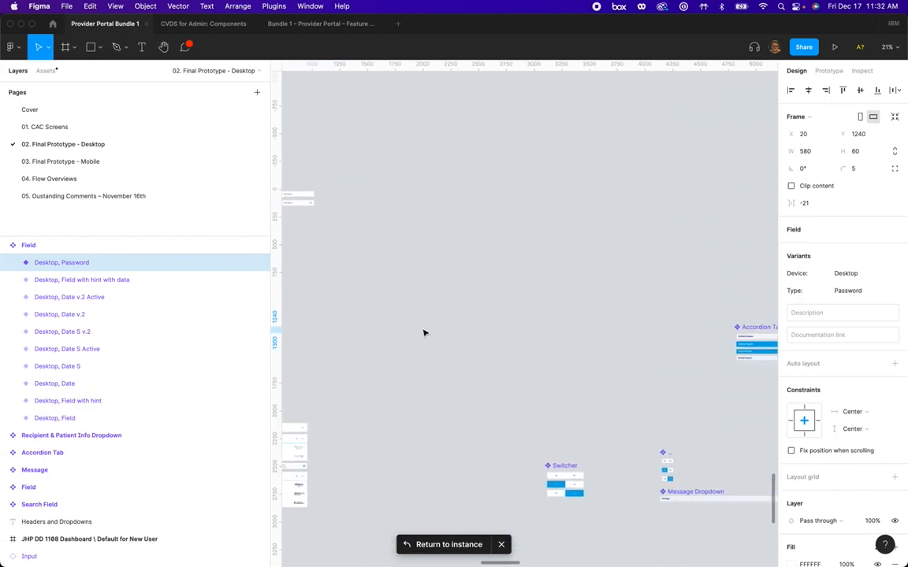
pyautogui.scroll(-10, 425, 335)
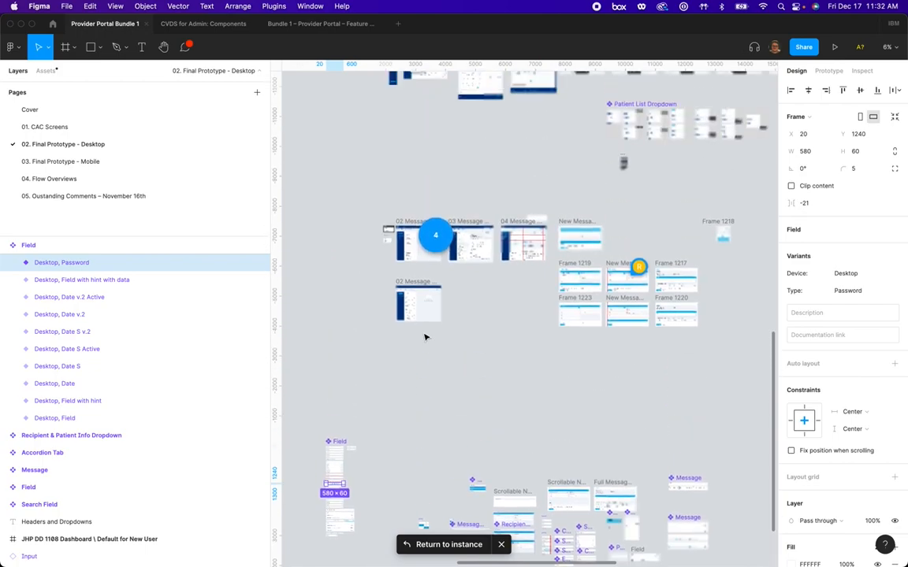
pyautogui.scroll(-5, 425, 337)
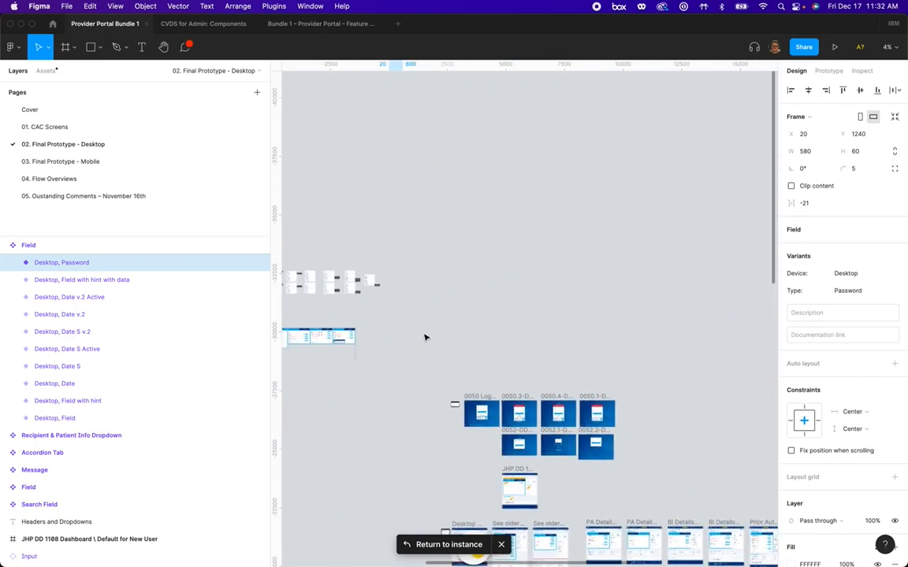
pyautogui.hscroll(-10, 425, 337)
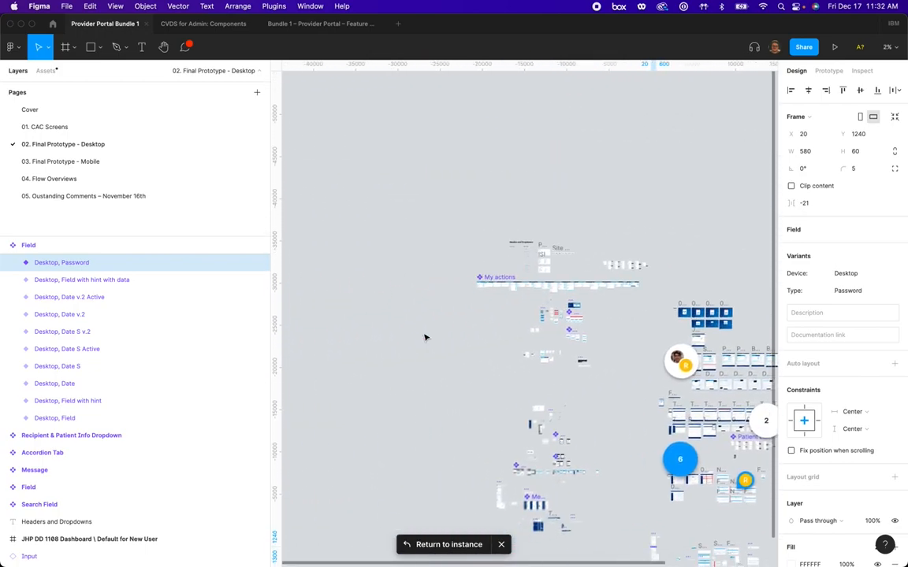
pyautogui.click(104, 126)
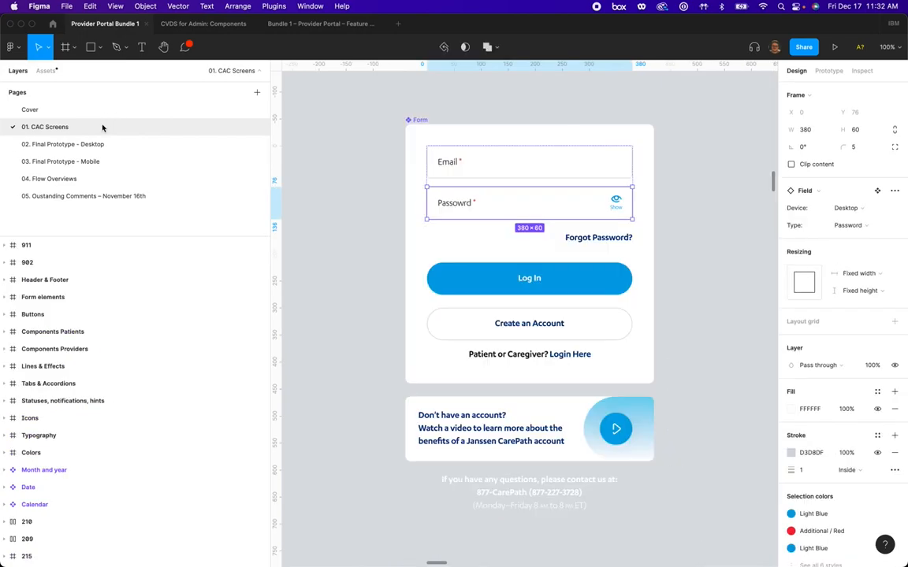
# Step: Correct the misspelled label of the Form component's second field to "Password"
pyautogui.doubleClick(456, 203)
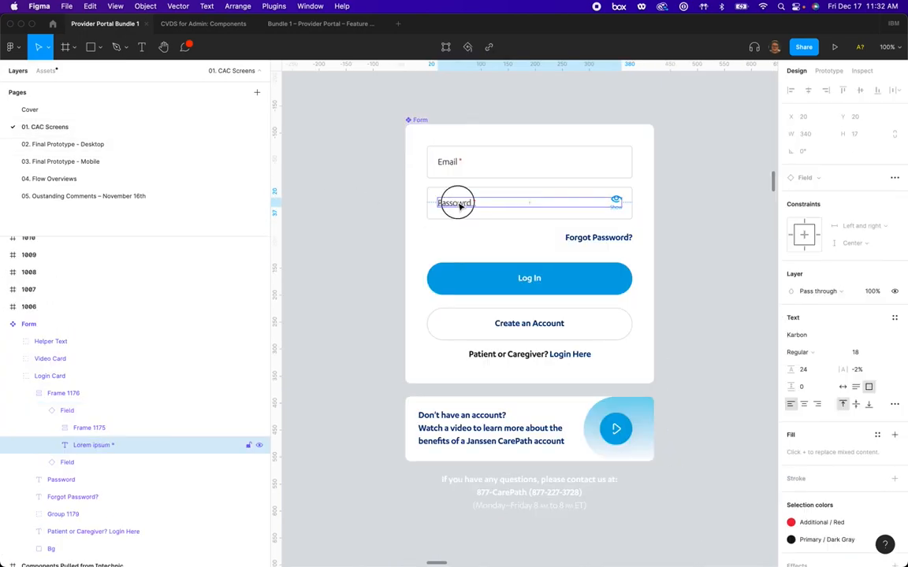
pyautogui.click(473, 203)
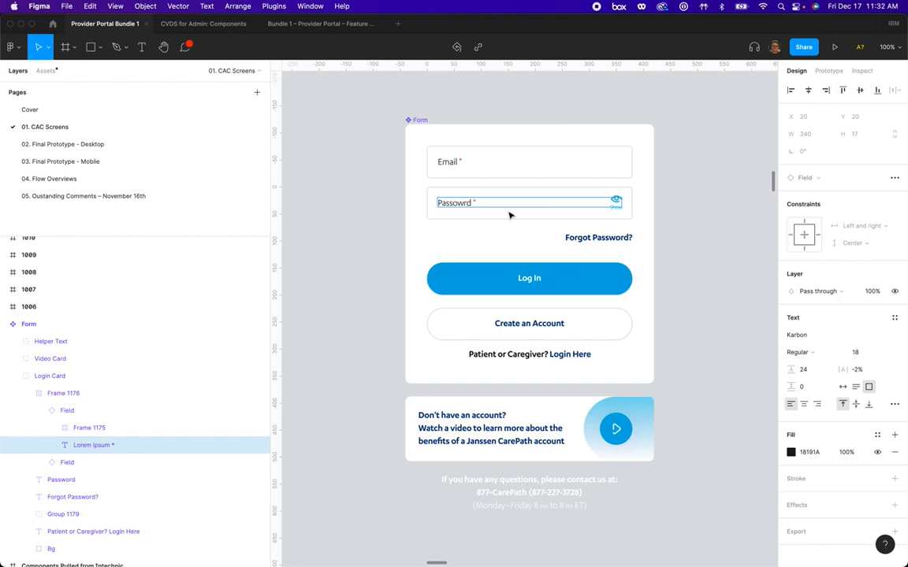
pyautogui.press('BackSpace')
pyautogui.press('BackSpace')
pyautogui.press('BackSpace')
pyautogui.press('BackSpace')
pyautogui.write('word')
pyautogui.press('Escape')
# Step: Copy the corrected Form component and switch to the CVDS for Admin: Components file
pyautogui.scroll(-3, 722, 275)
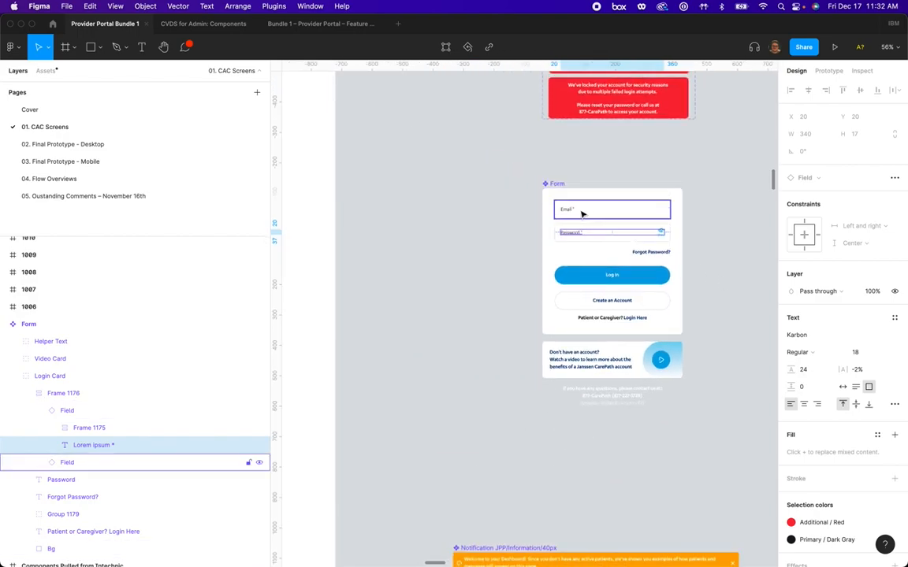
pyautogui.click(557, 184)
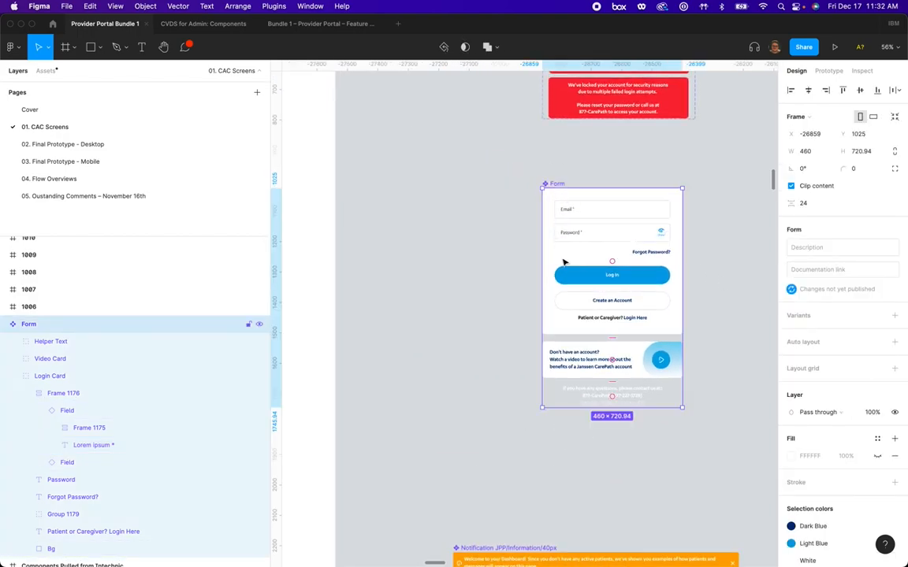
pyautogui.hscroll(3, 564, 262)
pyautogui.scroll(-1, 564, 262)
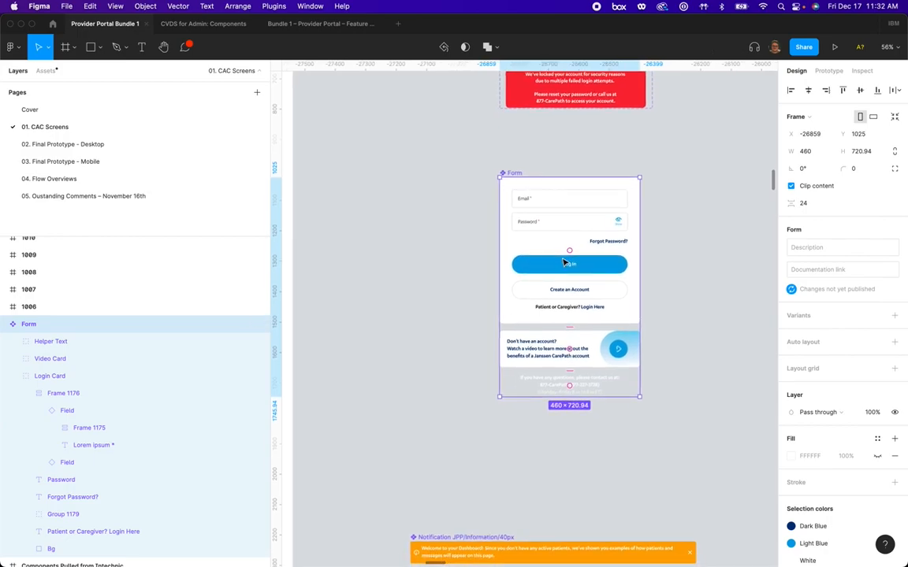
pyautogui.click(182, 23)
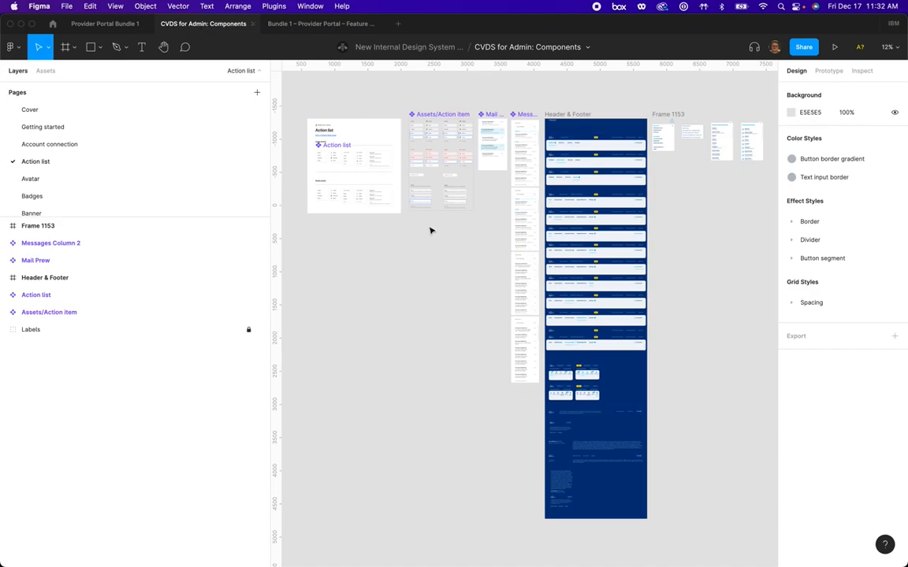
# Step: Rename Frame 1153 on the Action list page as "Menu Dropdown"
pyautogui.hscroll(5, 436, 239)
pyautogui.click(508, 131)
pyautogui.scroll(8, 509, 129)
pyautogui.scroll(3, 508, 130)
pyautogui.hscroll(-3, 508, 130)
pyautogui.doubleClick(576, 249)
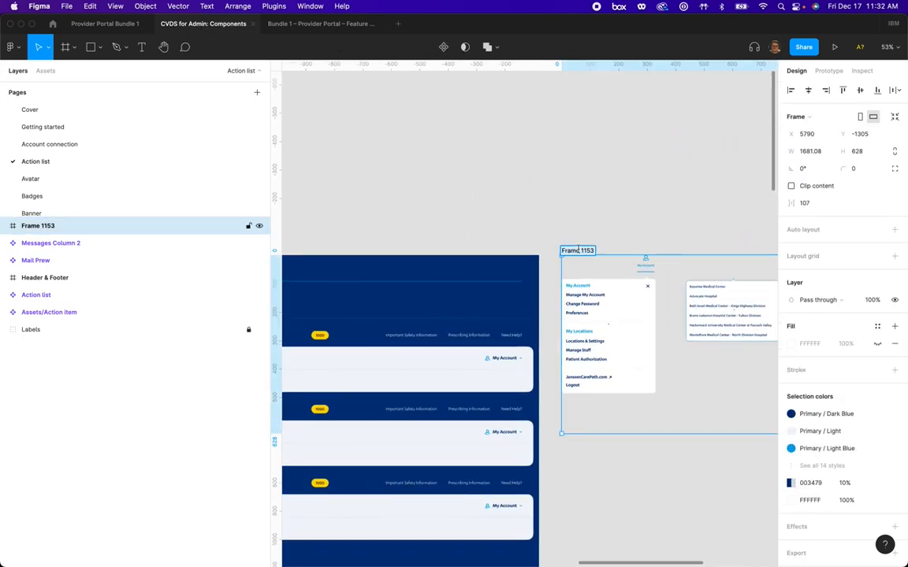
pyautogui.write('Menu Dropdown')
pyautogui.press('Return')
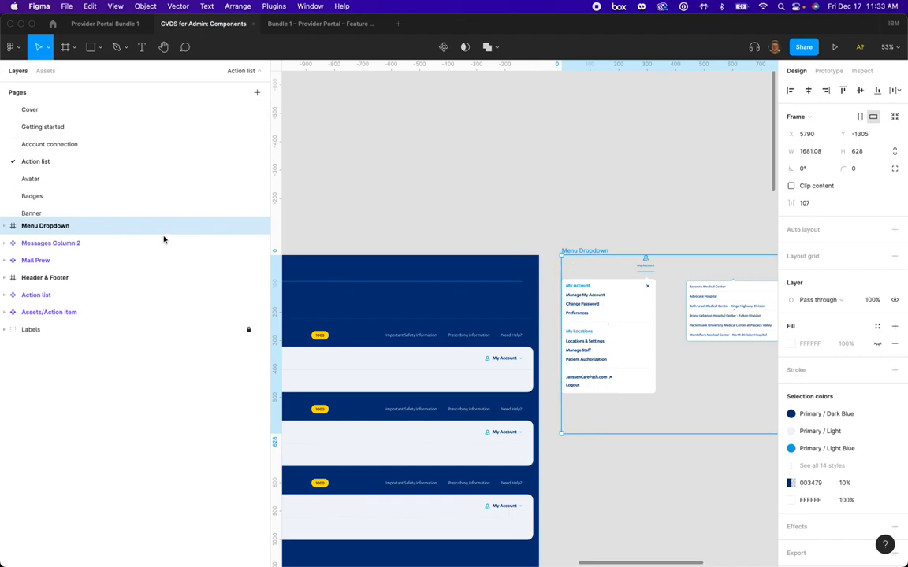
# Step: Enlarge the list of pages and open the Card page
pyautogui.click(122, 109)
pyautogui.moveTo(168, 216); pyautogui.dragTo(190, 552)
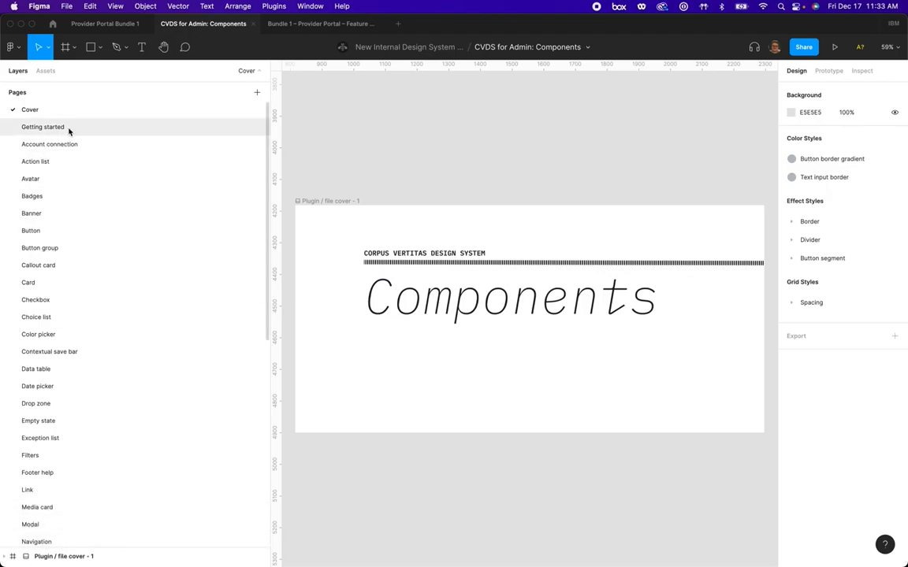
pyautogui.scroll(-2, 71, 306)
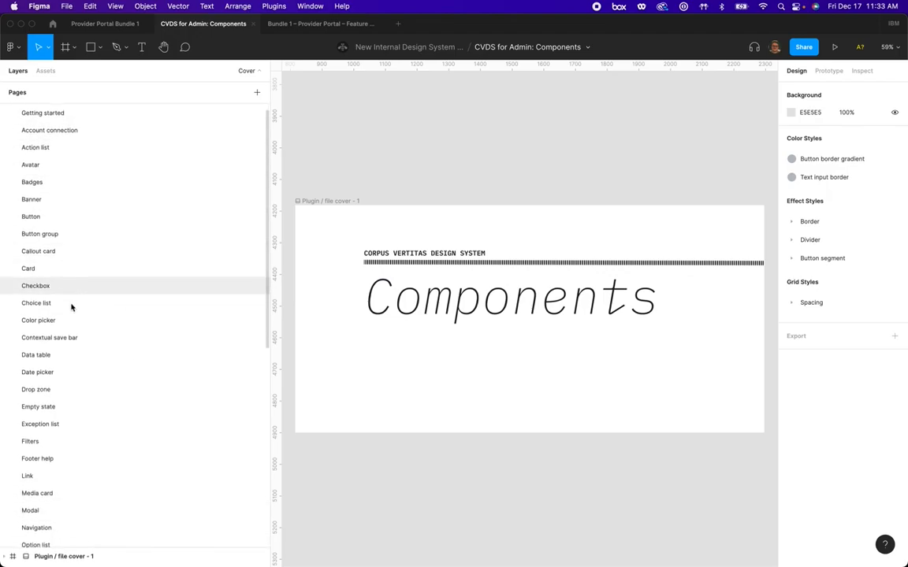
pyautogui.click(81, 260)
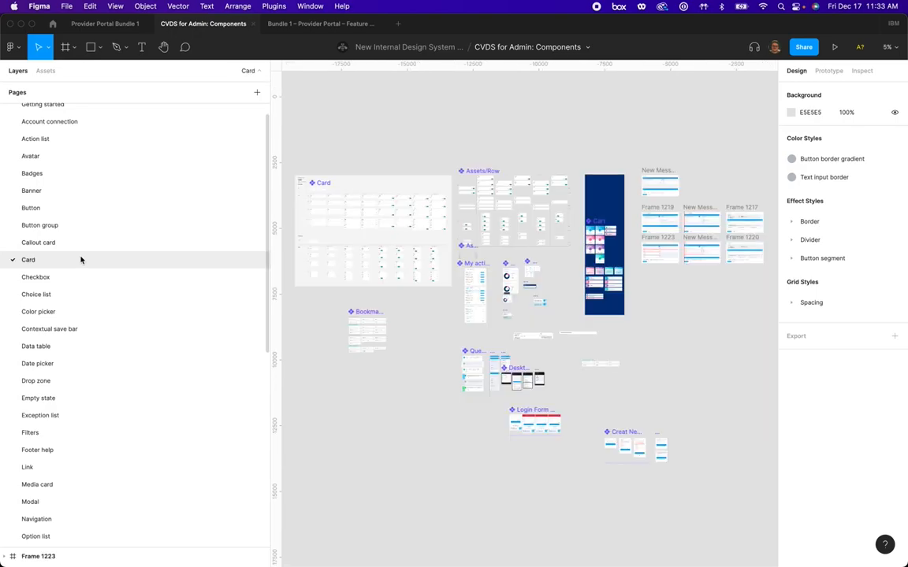
# Step: Paste the Form onto the Card page and place it in the empty area between the Bookmarks and My actions components
pyautogui.hscroll(5, 505, 315)
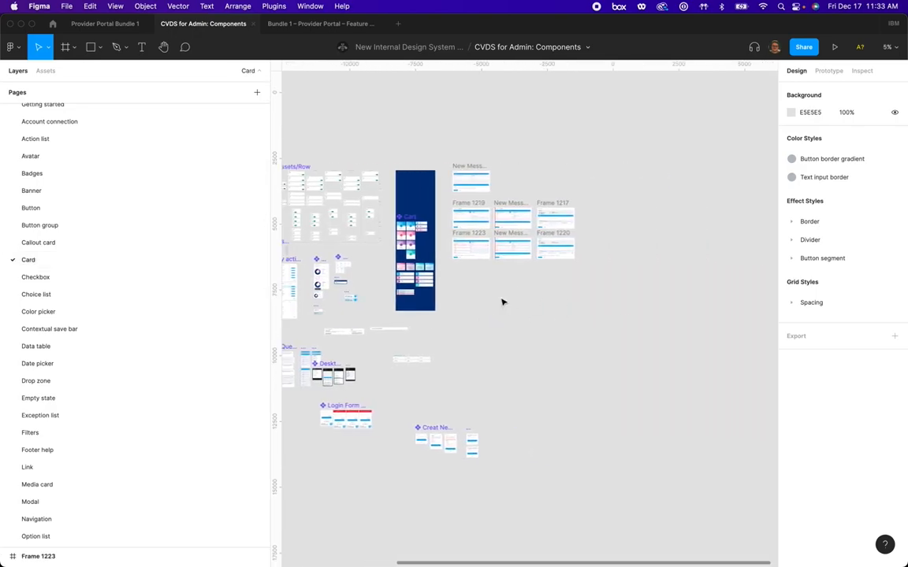
pyautogui.hscroll(-6, 501, 324)
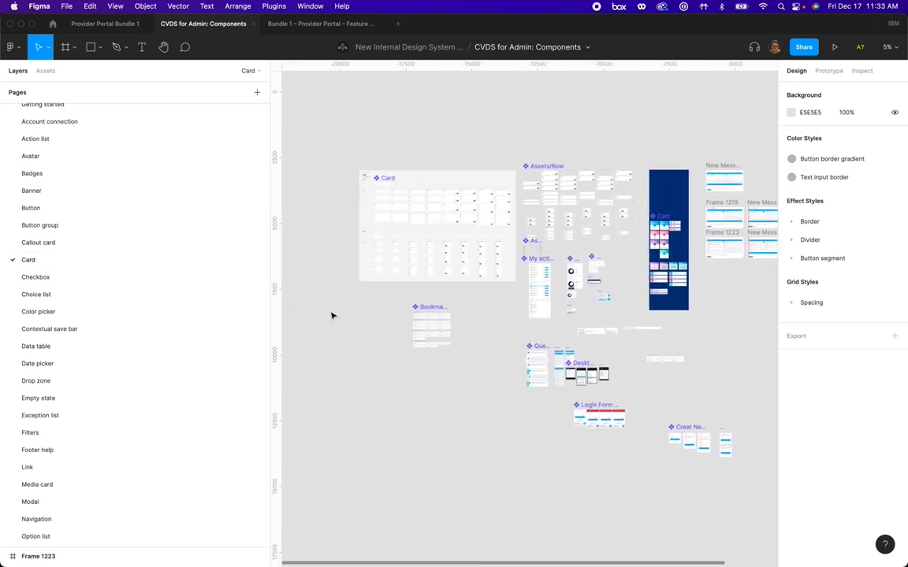
pyautogui.press('super+v')
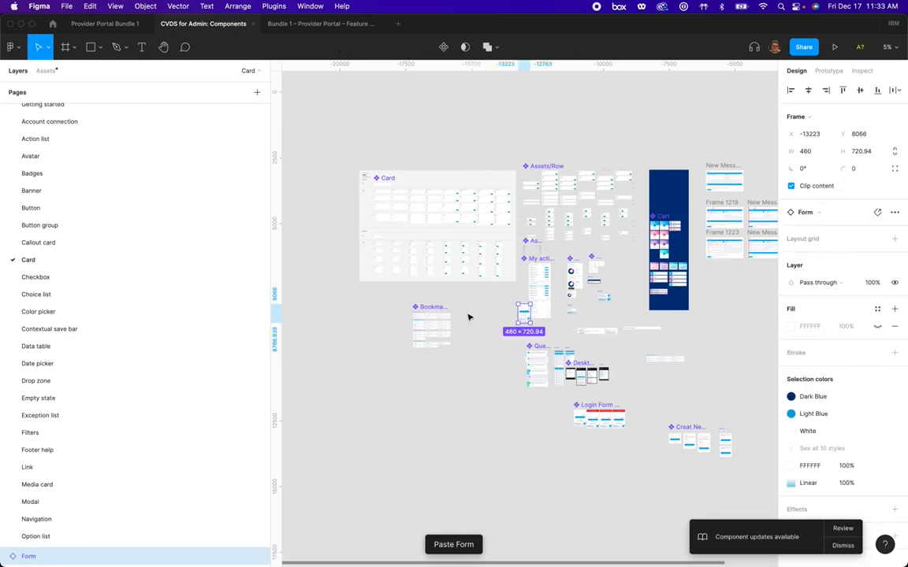
pyautogui.scroll(5, 470, 315)
pyautogui.moveTo(629, 298); pyautogui.dragTo(489, 274)
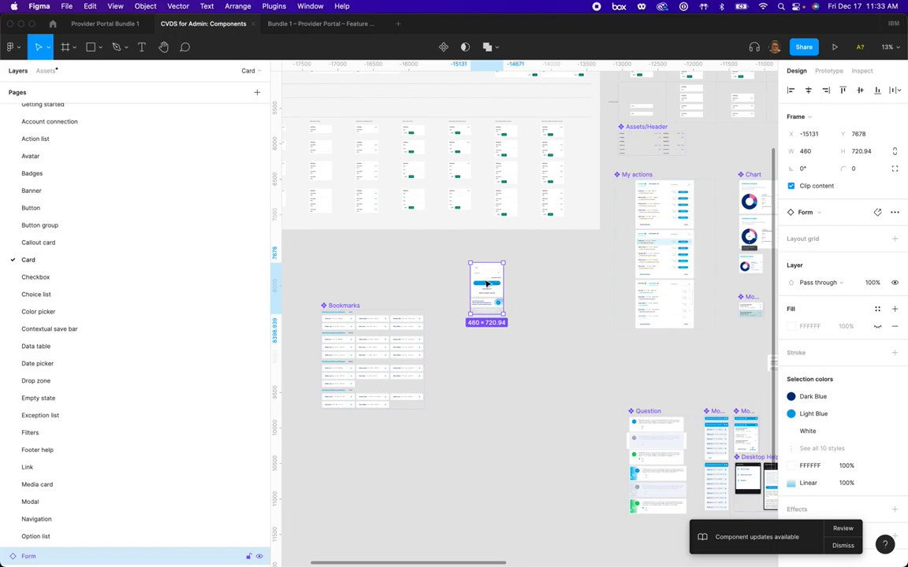
# Step: Turn the pasted Form instance into a main component
pyautogui.scroll(-3, 103, 449)
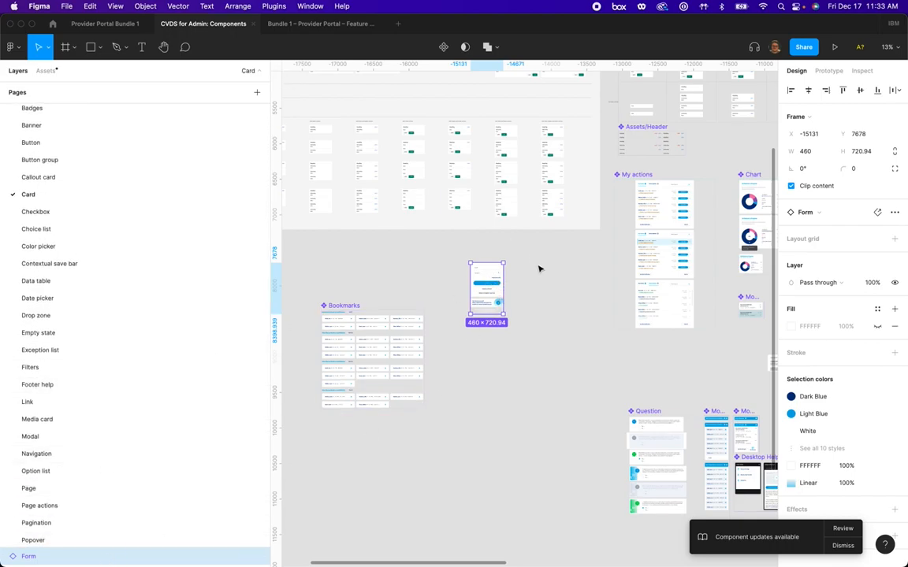
pyautogui.hotkey('shift', '2')
pyautogui.click(608, 280)
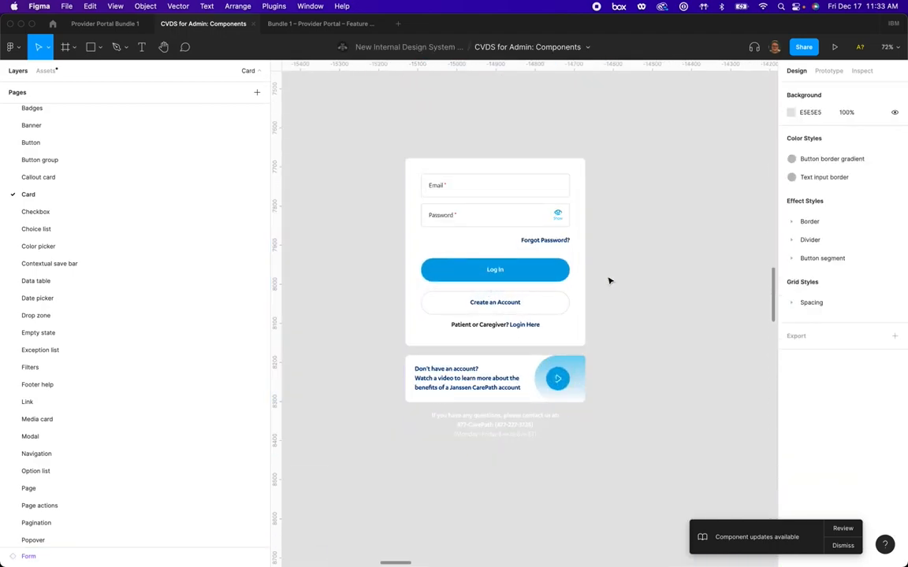
pyautogui.click(500, 235)
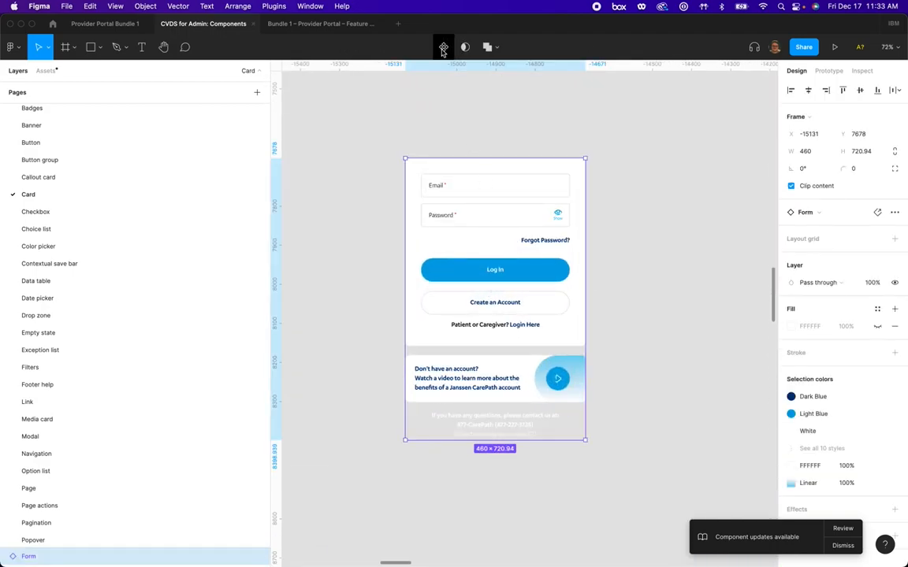
pyautogui.doubleClick(416, 153)
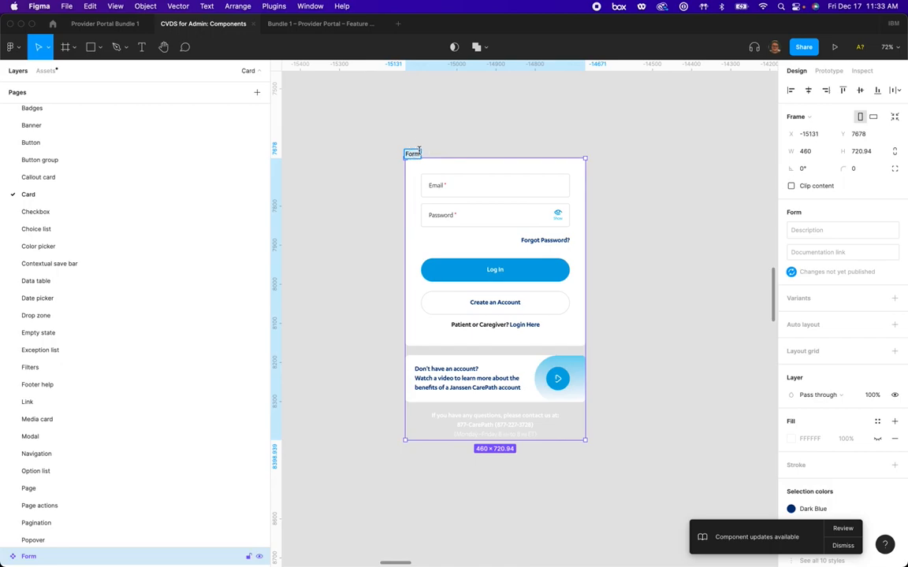
pyautogui.press('BackSpace')
pyautogui.click(455, 96)
pyautogui.press('super+z')
pyautogui.press('super+z')
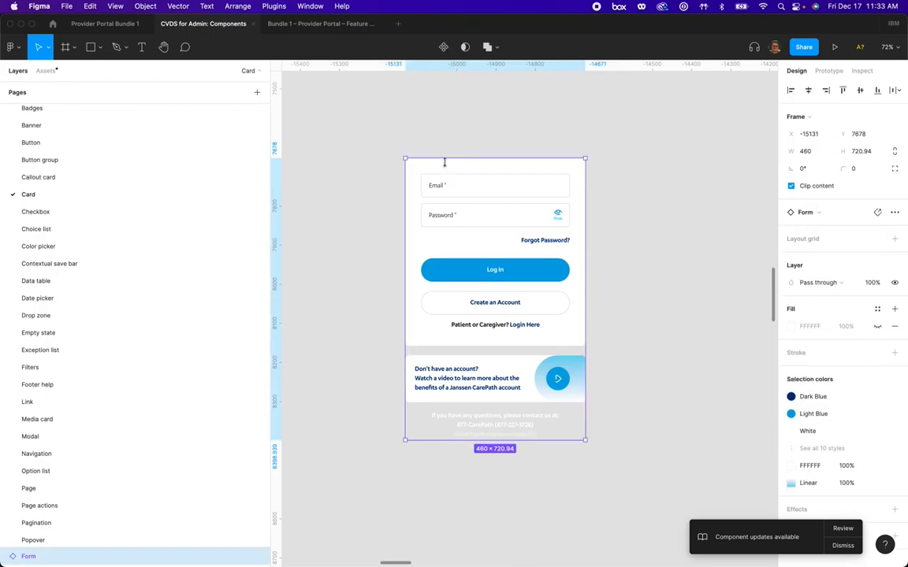
pyautogui.press('super+shift+z')
pyautogui.doubleClick(420, 154)
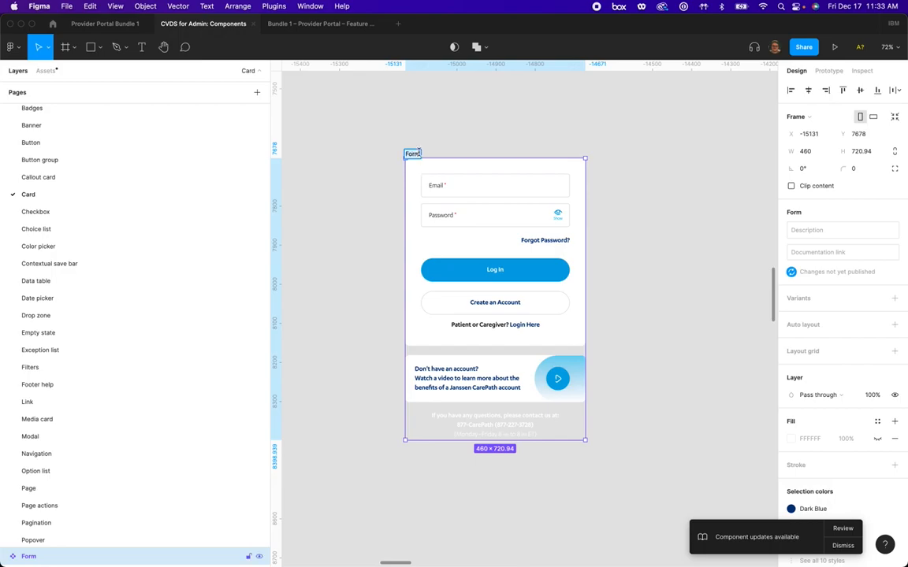
pyautogui.click(448, 140)
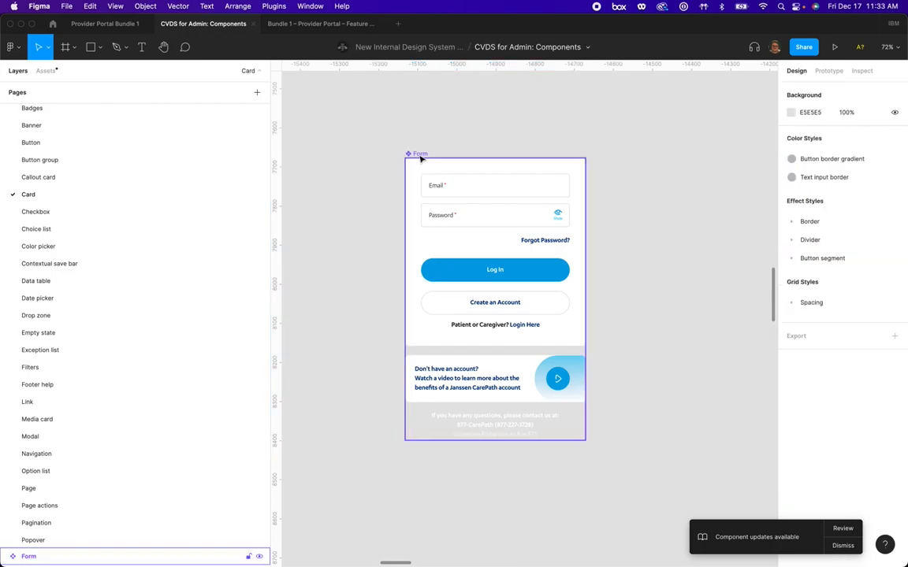
# Step: Wrap the Form component on the Card page in a frame and name the frame "Bundle 1 Login Card"
pyautogui.rightClick(421, 156)
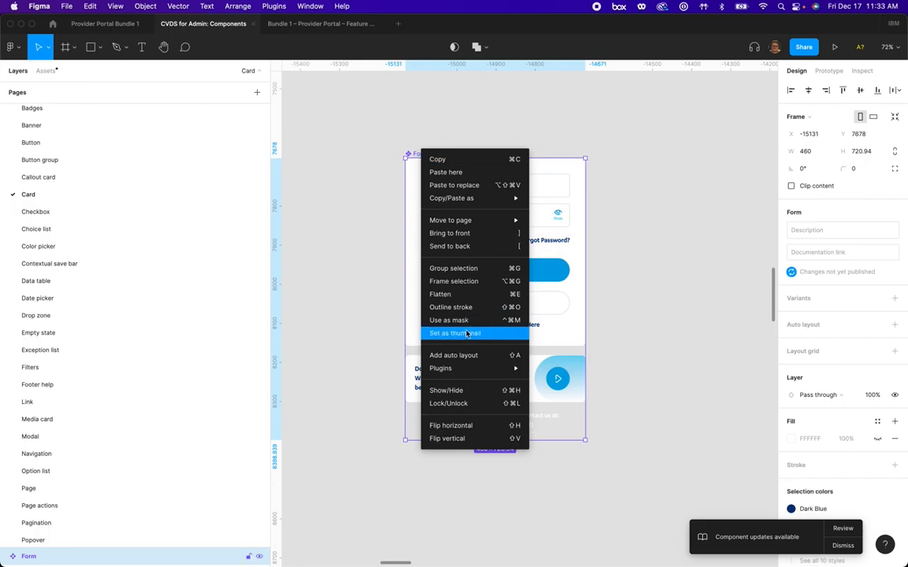
pyautogui.click(477, 281)
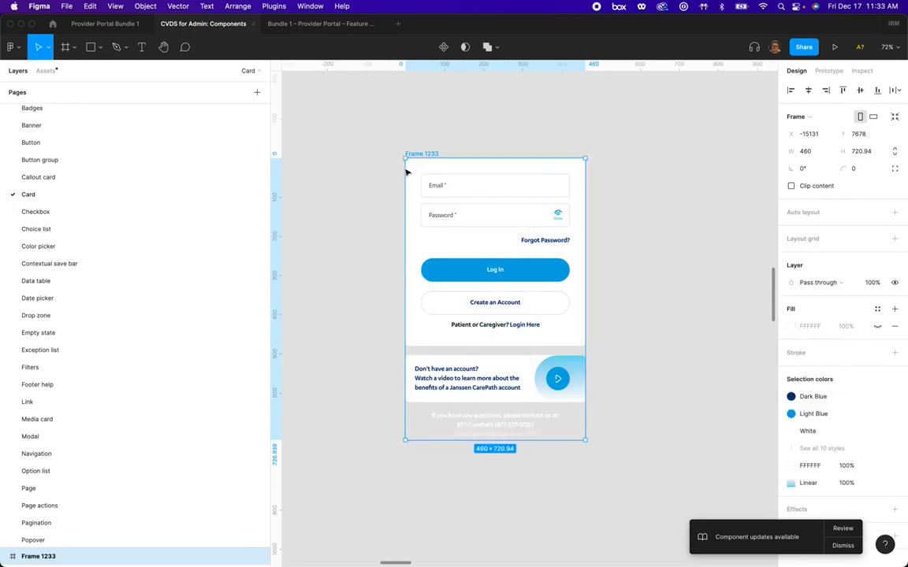
pyautogui.doubleClick(435, 153)
pyautogui.write('Bundlwe')
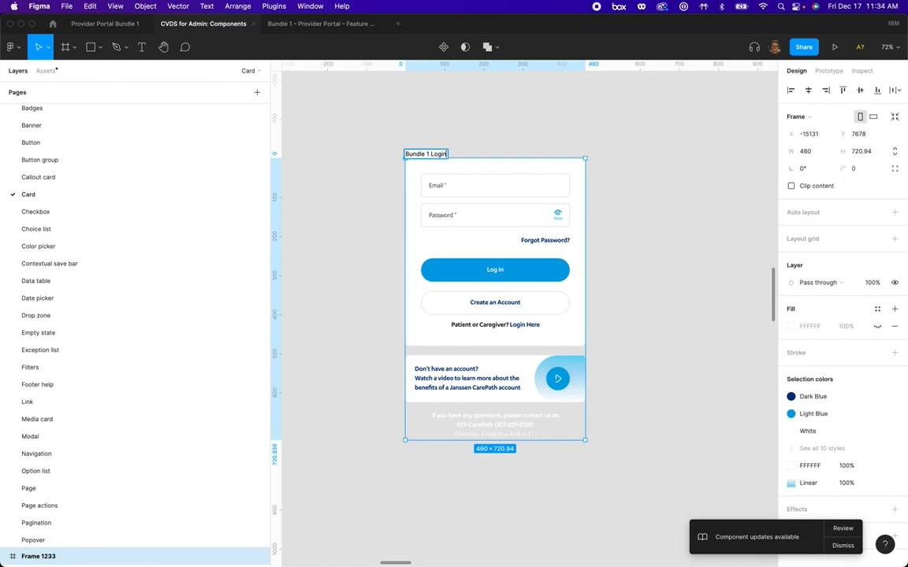
pyautogui.press('Return')
pyautogui.click(627, 149)
# Step: Publish the added Form component from the CVDS for Admin: Components file to the team library
pyautogui.scroll(-5, 626, 150)
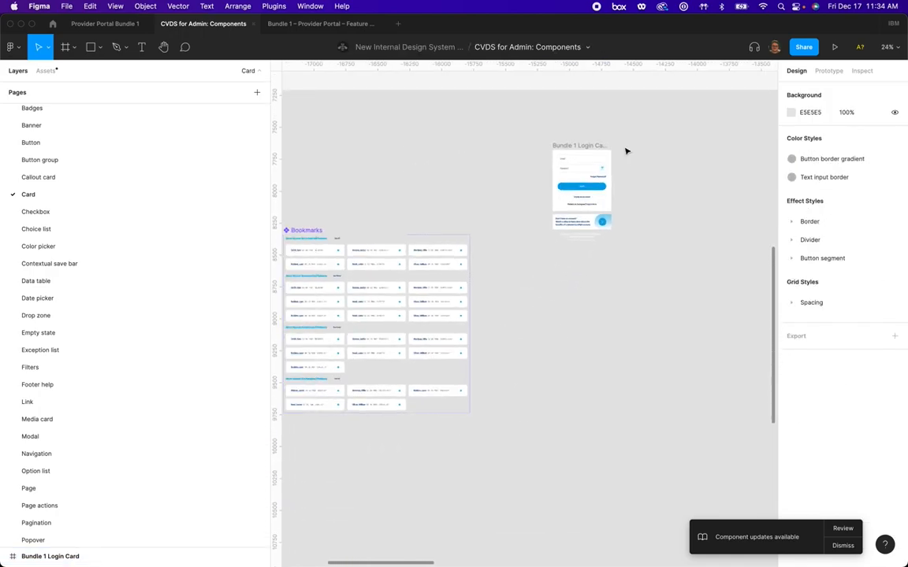
pyautogui.scroll(10, 627, 149)
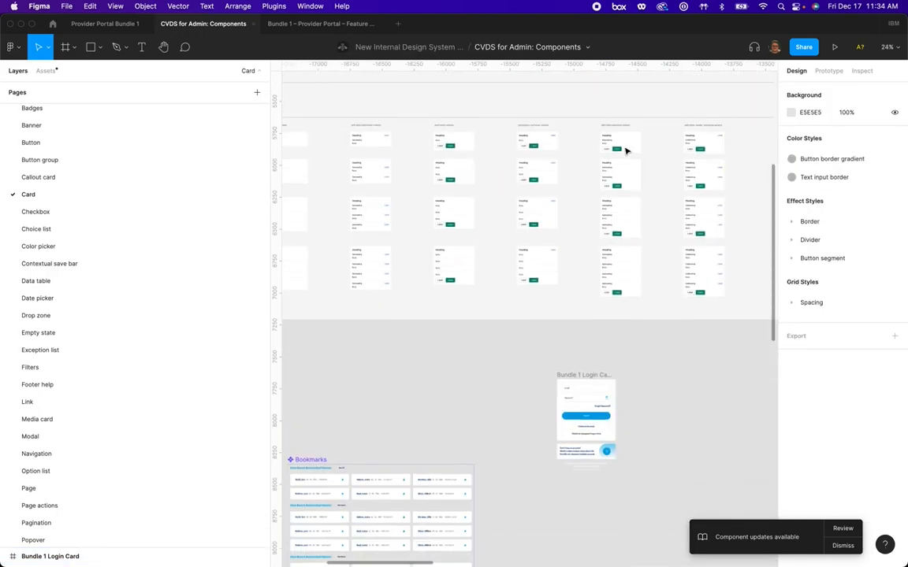
pyautogui.scroll(-5, 626, 150)
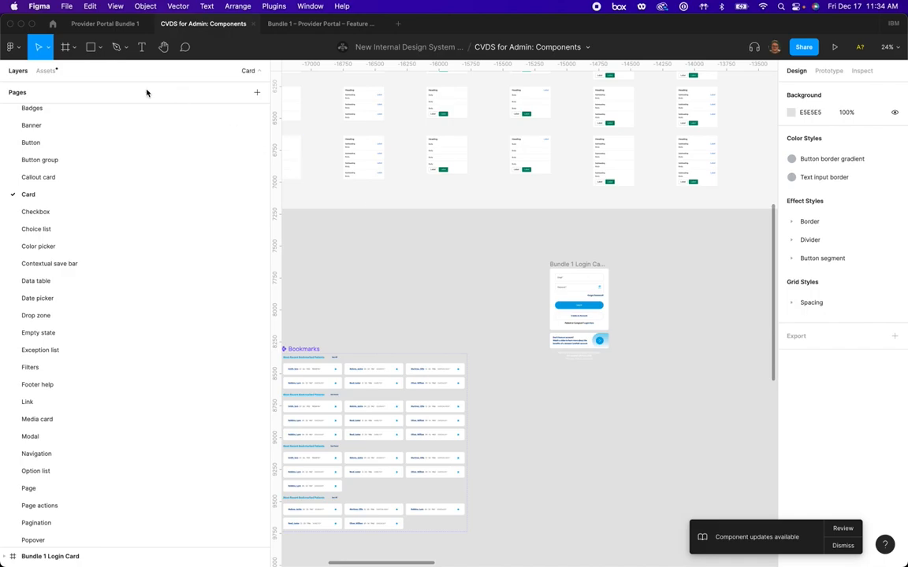
pyautogui.click(46, 71)
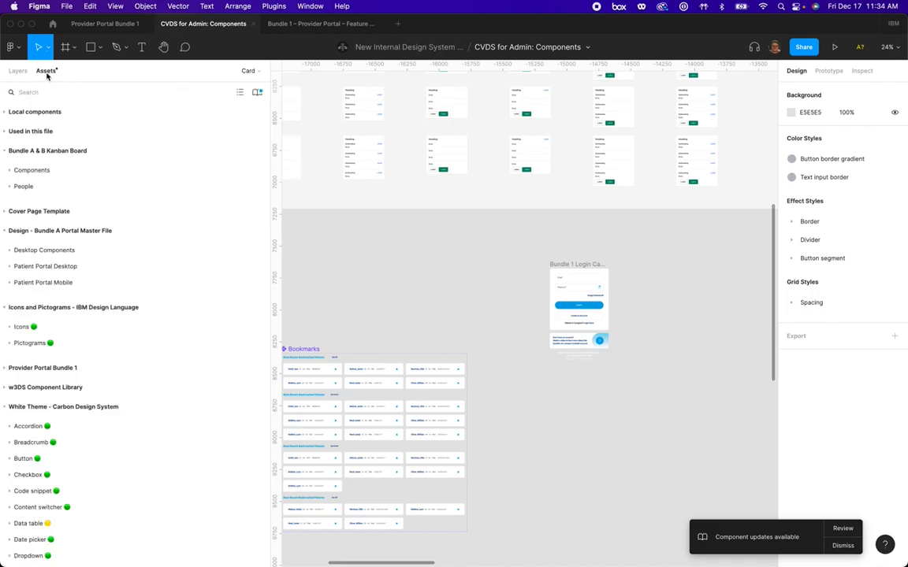
pyautogui.click(257, 92)
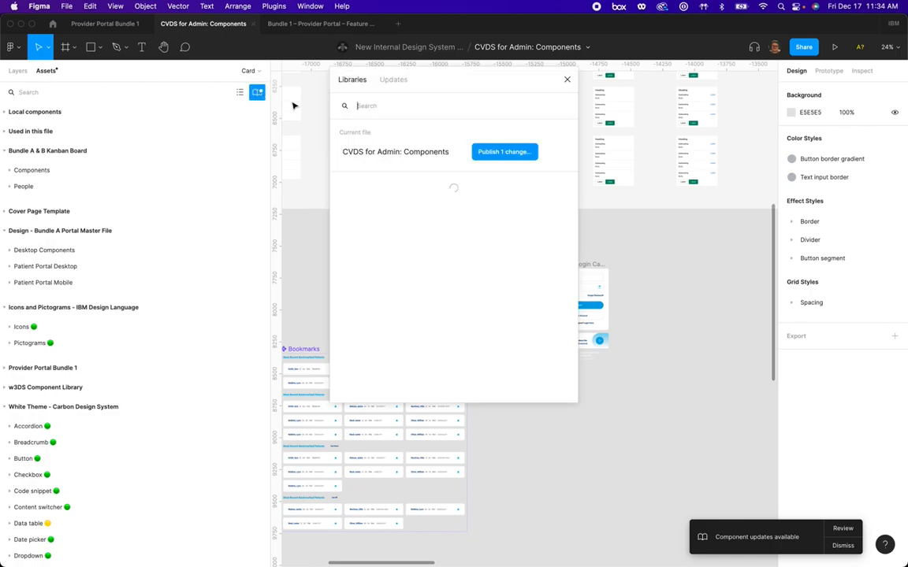
pyautogui.click(496, 152)
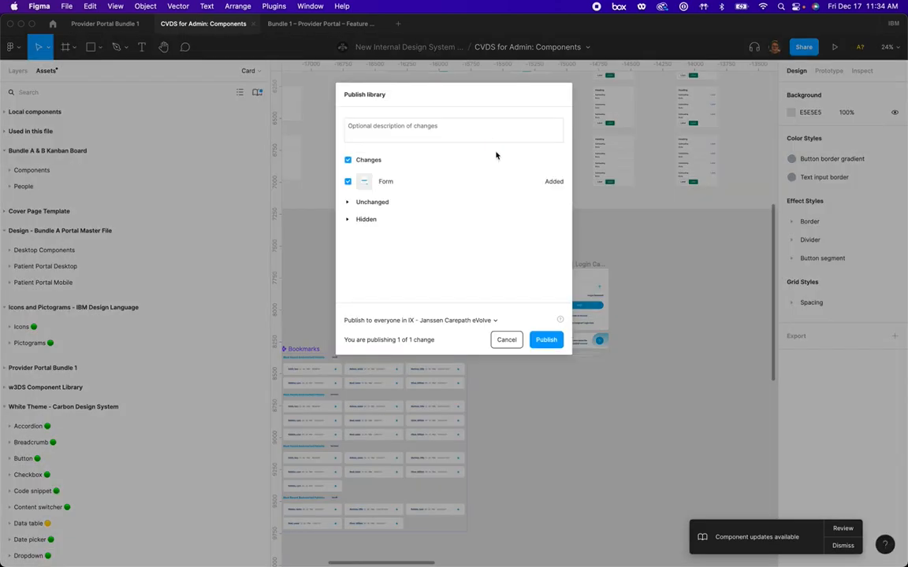
pyautogui.click(548, 339)
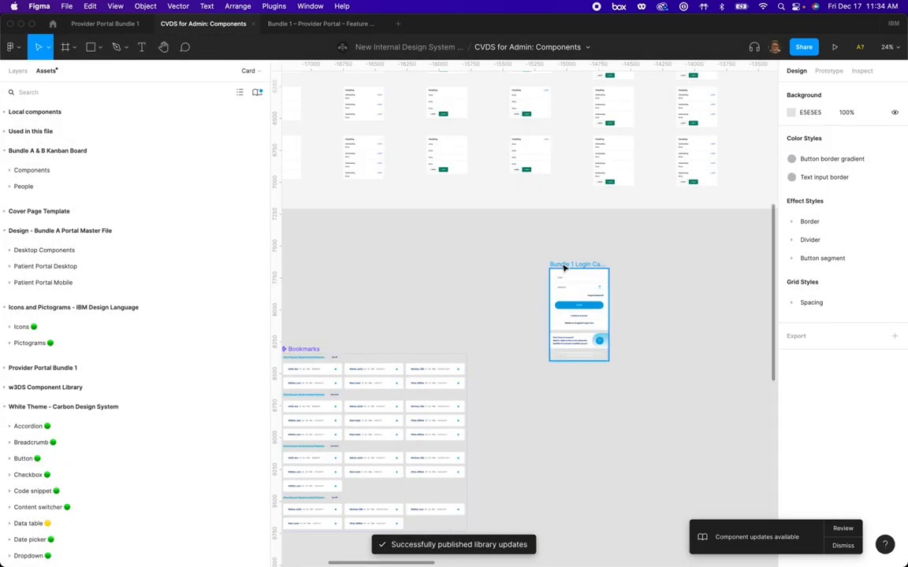
# Step: Switch to the Bundle 1 – Provider Portal – Feature File and examine the Log In screens with error banners on its Login page
pyautogui.click(302, 26)
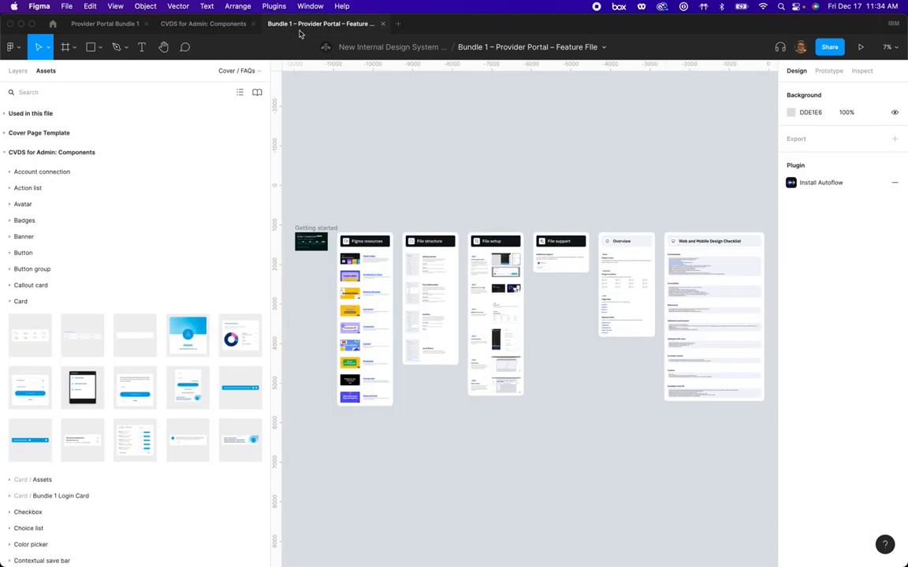
pyautogui.click(16, 69)
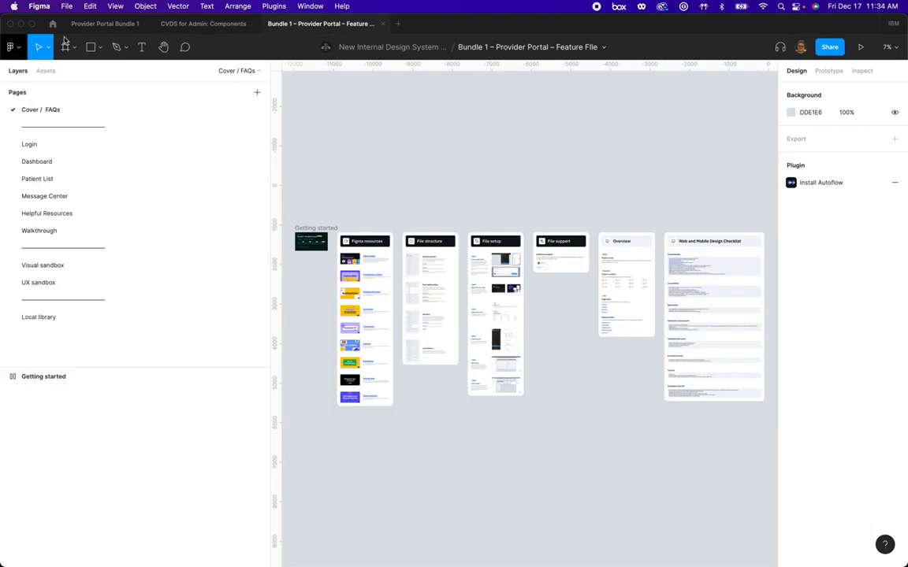
pyautogui.click(109, 143)
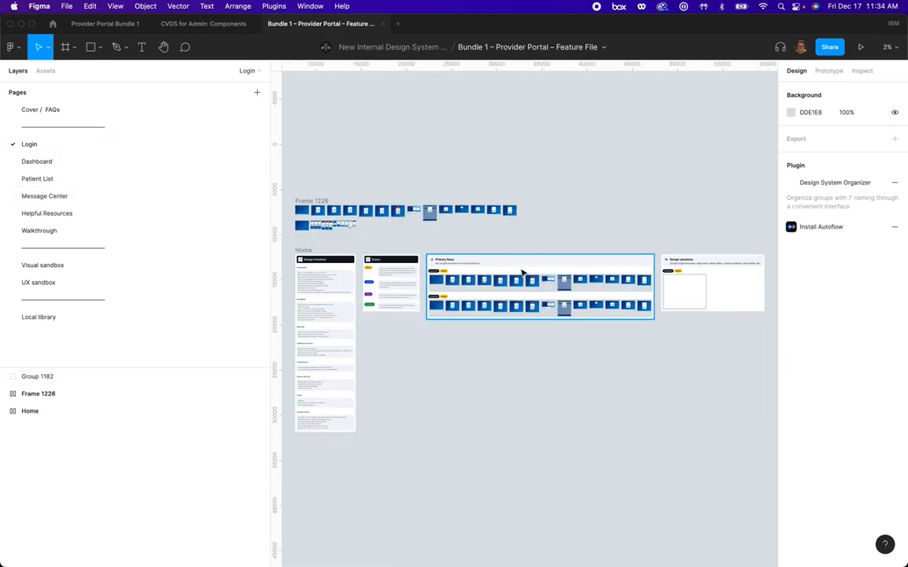
pyautogui.scroll(10, 496, 268)
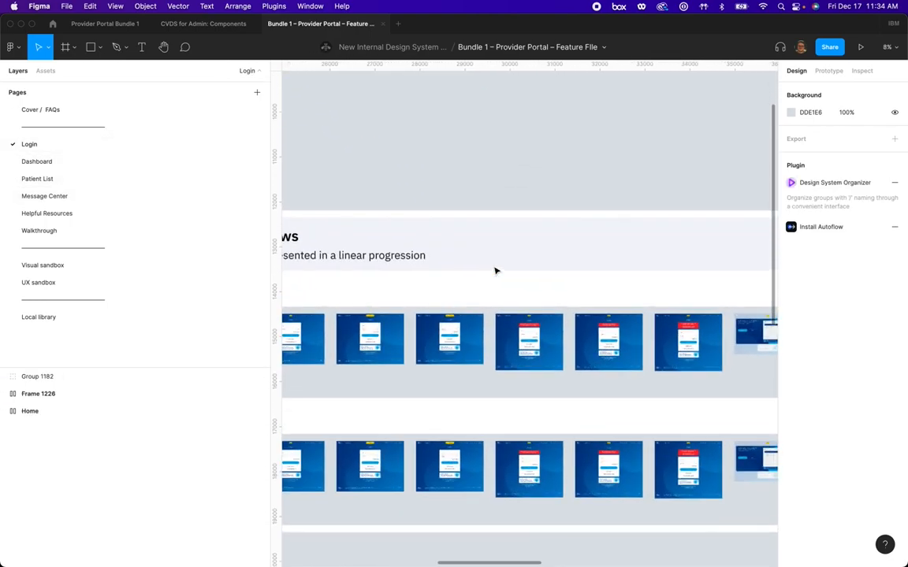
pyautogui.scroll(-5, 496, 270)
pyautogui.scroll(10, 608, 319)
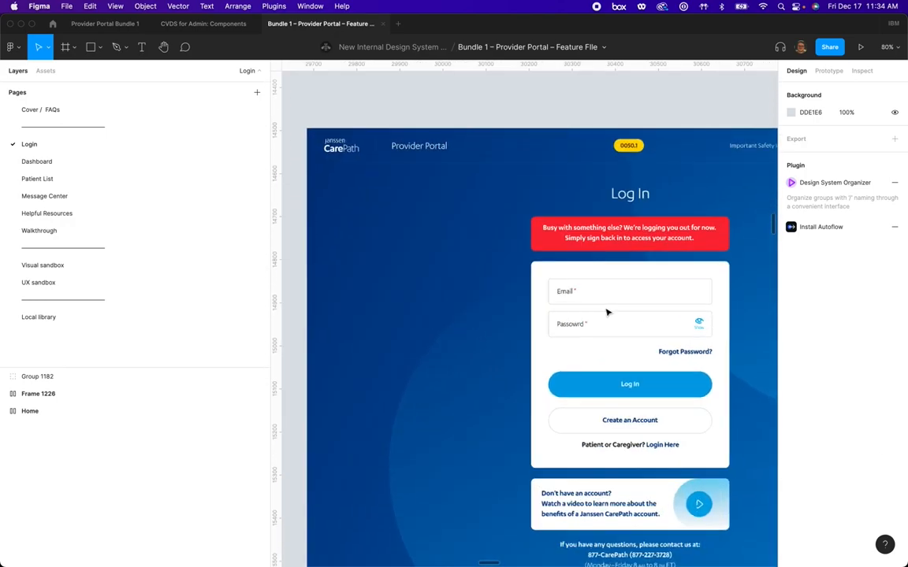
pyautogui.scroll(-3, 607, 312)
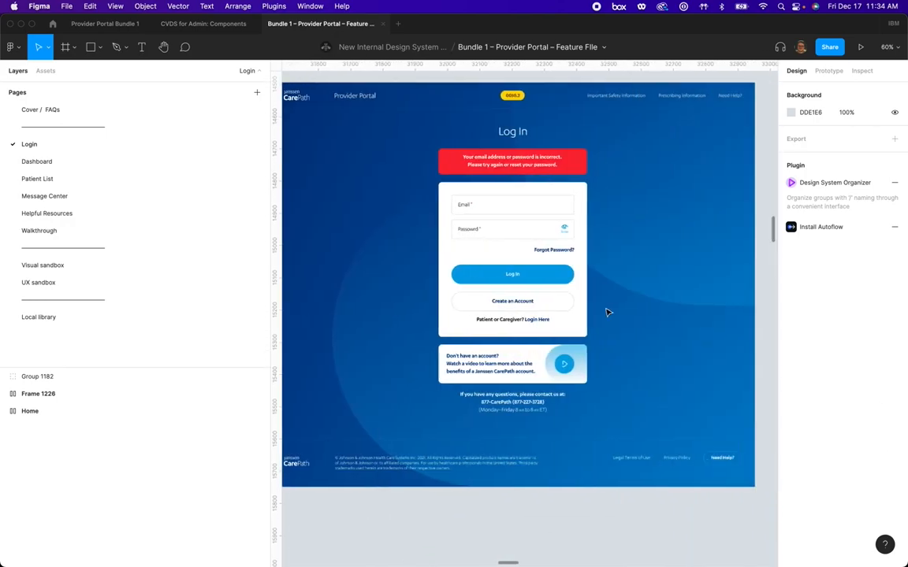
pyautogui.hscroll(6, 607, 313)
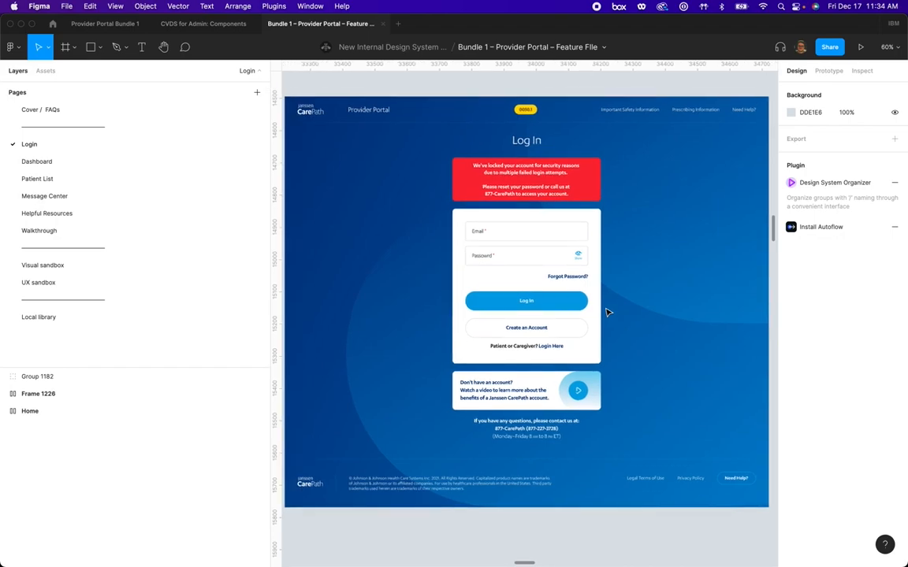
pyautogui.scroll(-2, 607, 316)
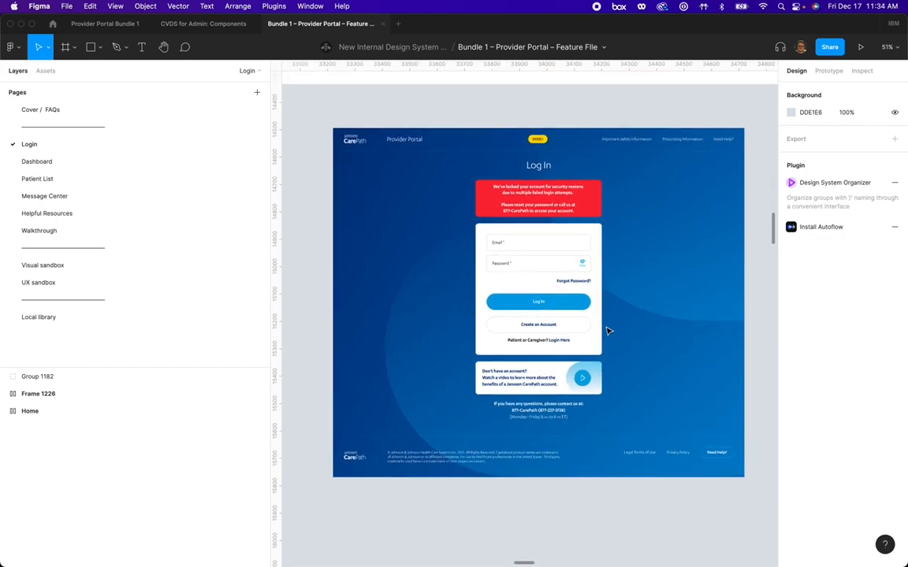
# Step: Switch to the Provider Portal Bundle 1 file and examine the login form on Log In screen 005
pyautogui.click(110, 24)
pyautogui.scroll(-10, 455, 184)
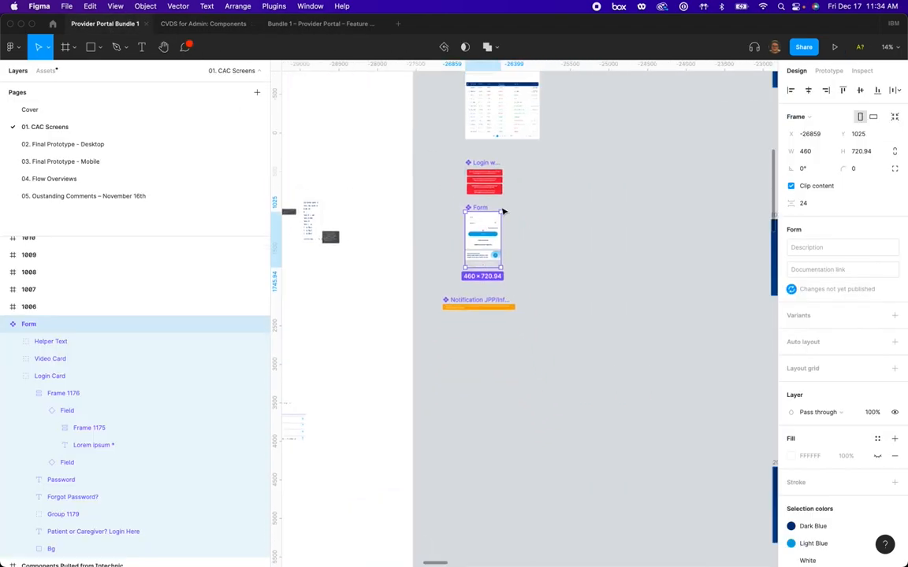
pyautogui.scroll(8, 570, 234)
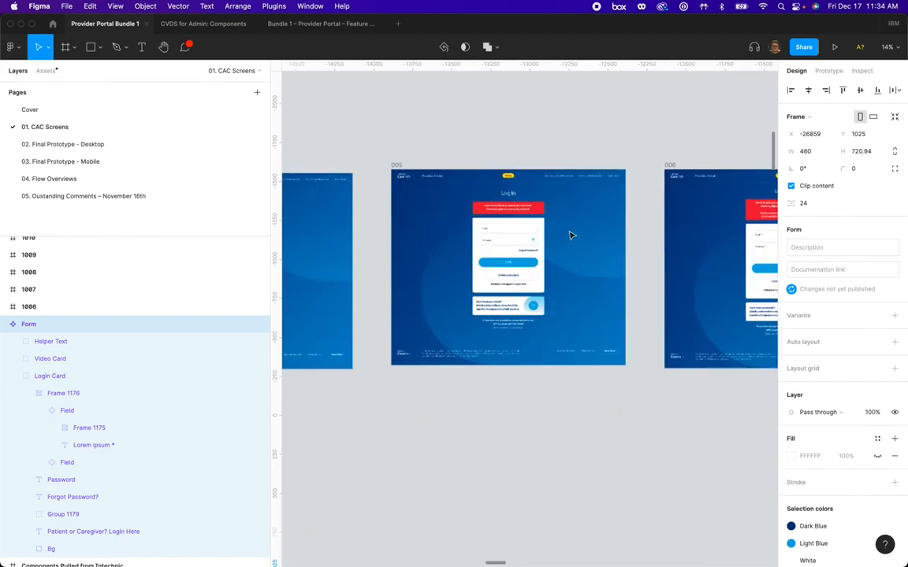
pyautogui.hscroll(-5, 570, 234)
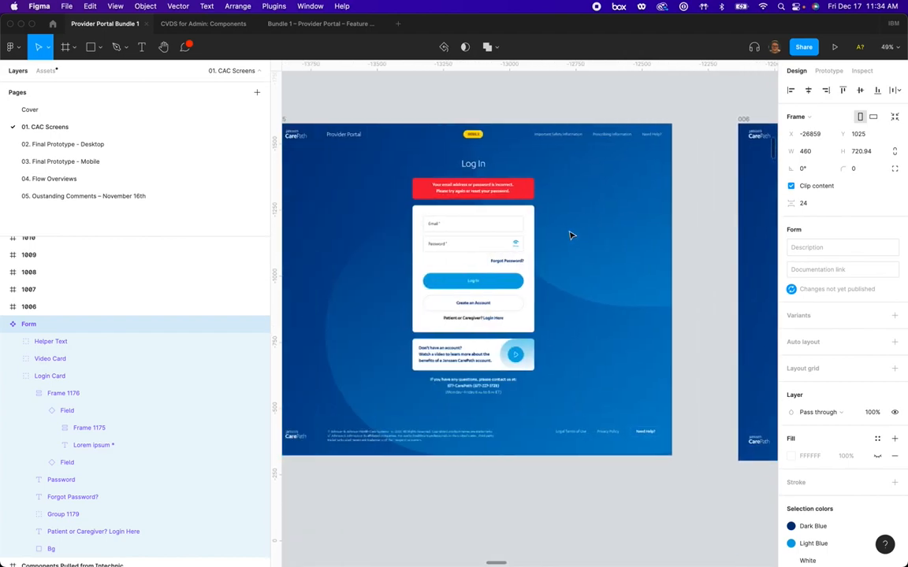
pyautogui.scroll(6, 468, 207)
pyautogui.scroll(-8, 469, 208)
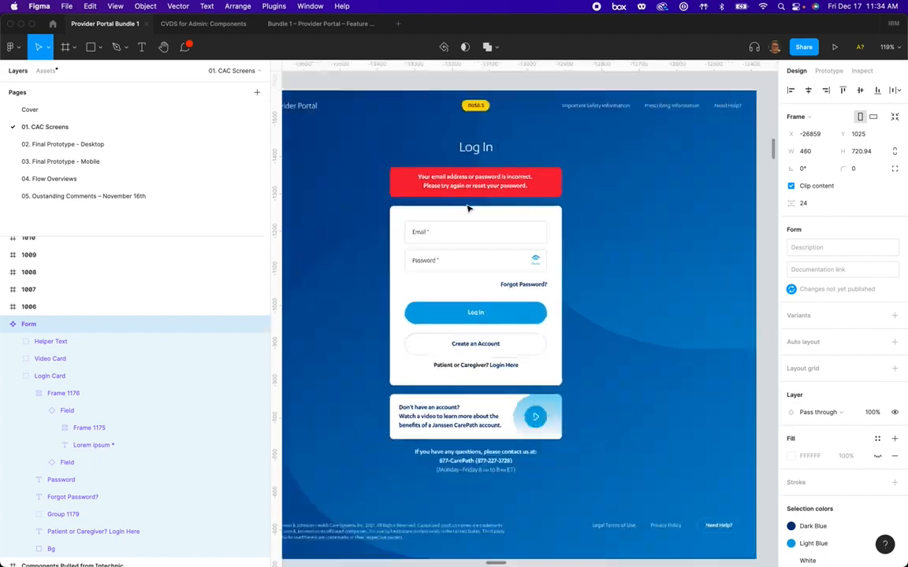
pyautogui.scroll(4, 469, 207)
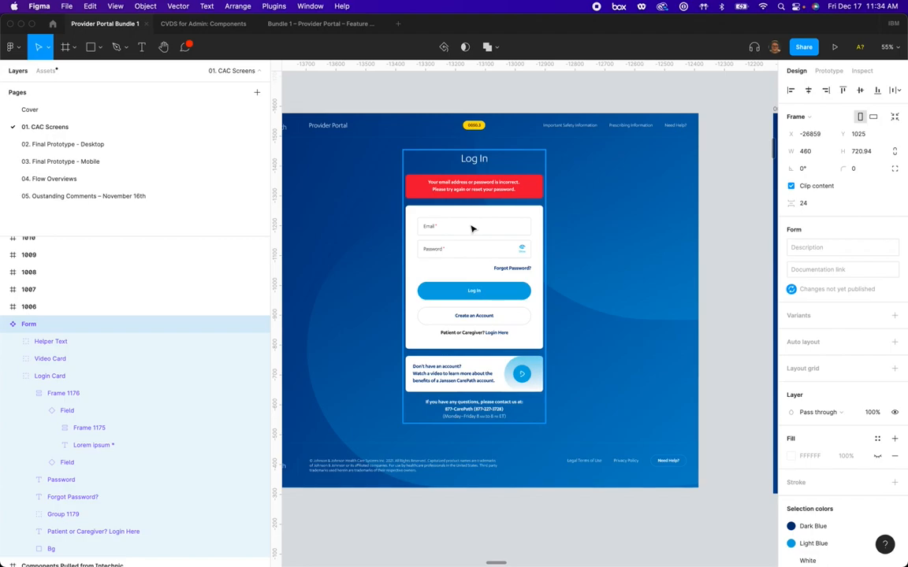
# Step: Return to the Bundle 1 – Provider Portal – Feature File and view the neighbouring Log In screens in the upper flow
pyautogui.click(321, 26)
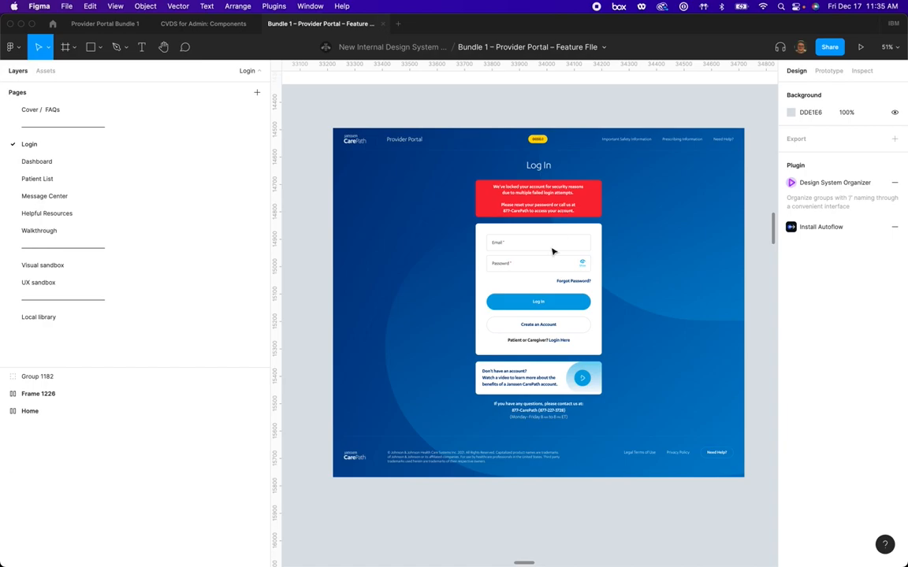
pyautogui.scroll(-5, 515, 282)
pyautogui.hscroll(-5, 515, 284)
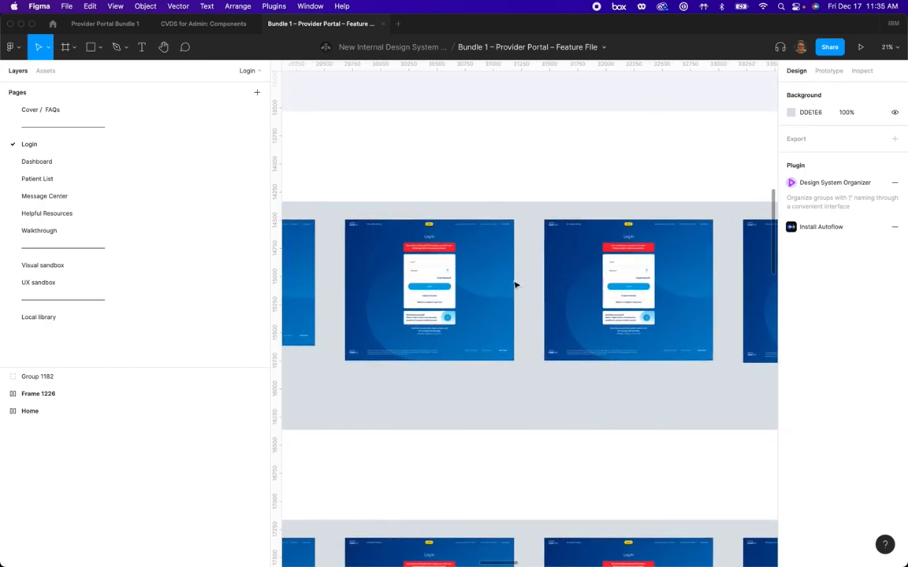
# Step: Select the Bundle 1 Login Card frame in the CVDS for Admin: Components file
pyautogui.click(203, 24)
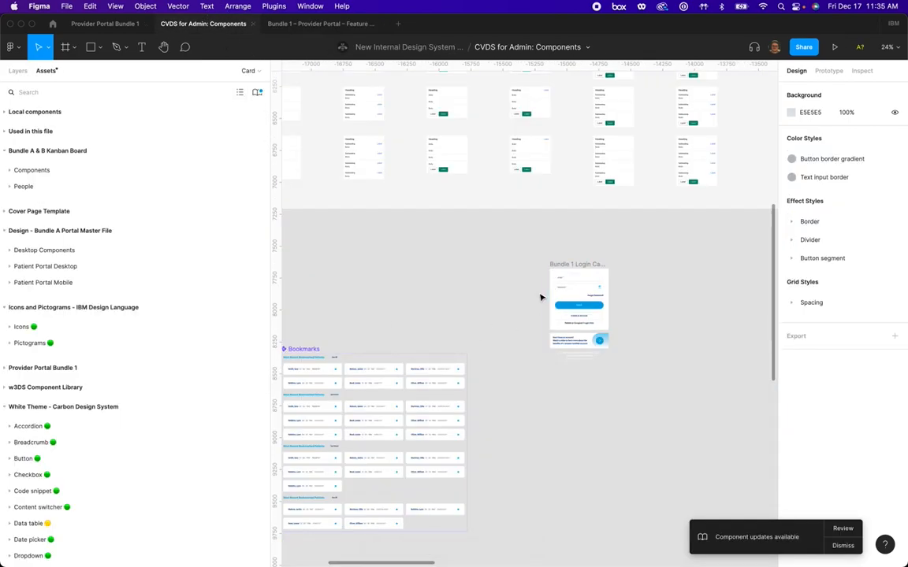
pyautogui.click(578, 265)
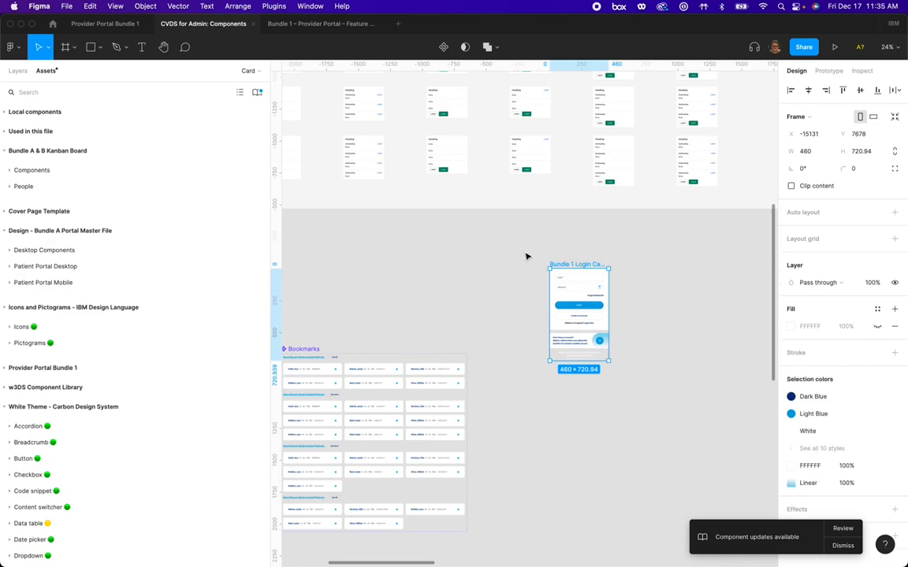
pyautogui.click(313, 23)
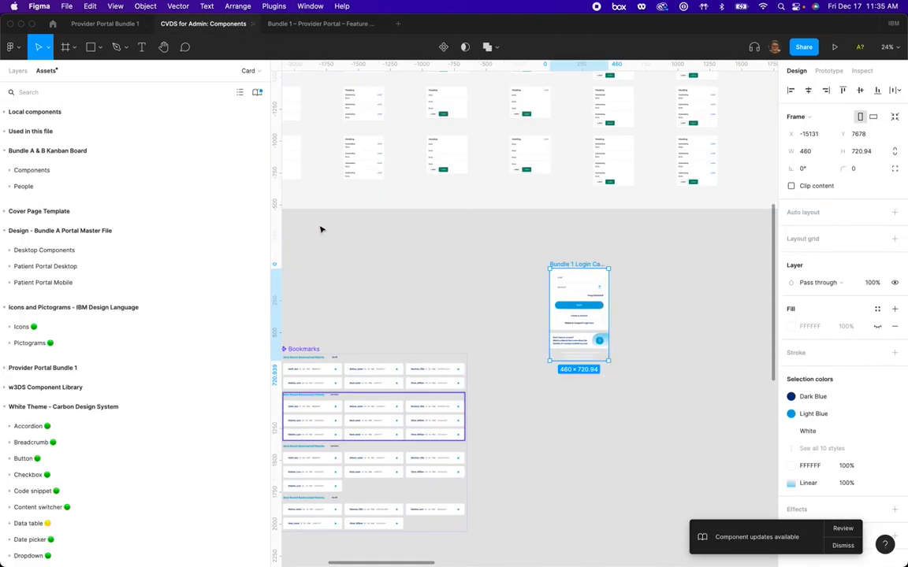
pyautogui.click(204, 24)
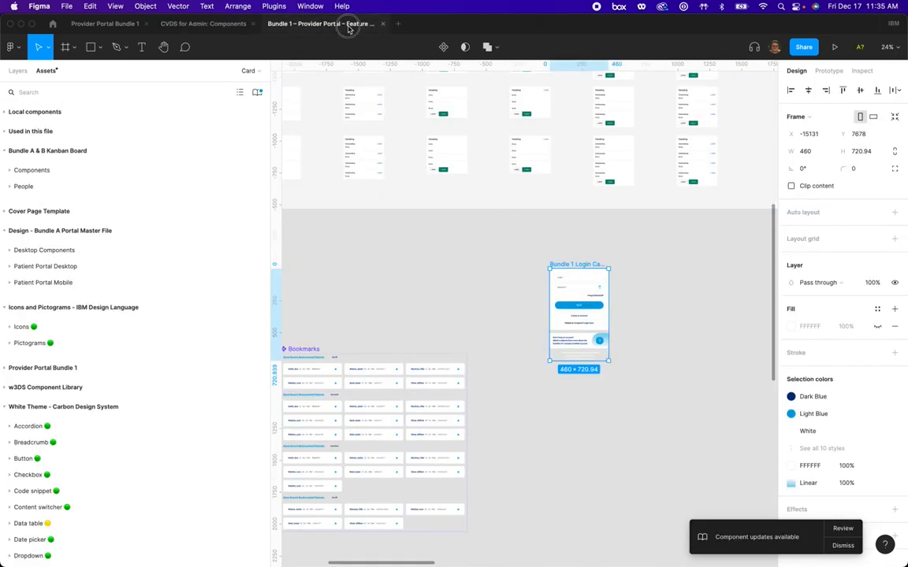
# Step: Switch to the Bundle 1 – Provider Portal – Feature File and open the CVDS for Admin: Components library among its libraries
pyautogui.click(315, 23)
pyautogui.click(45, 71)
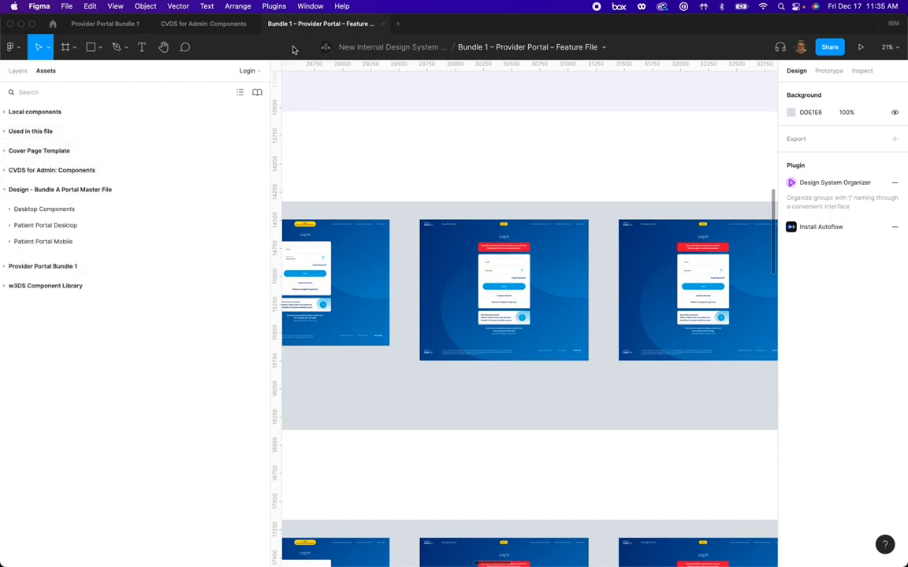
pyautogui.click(257, 93)
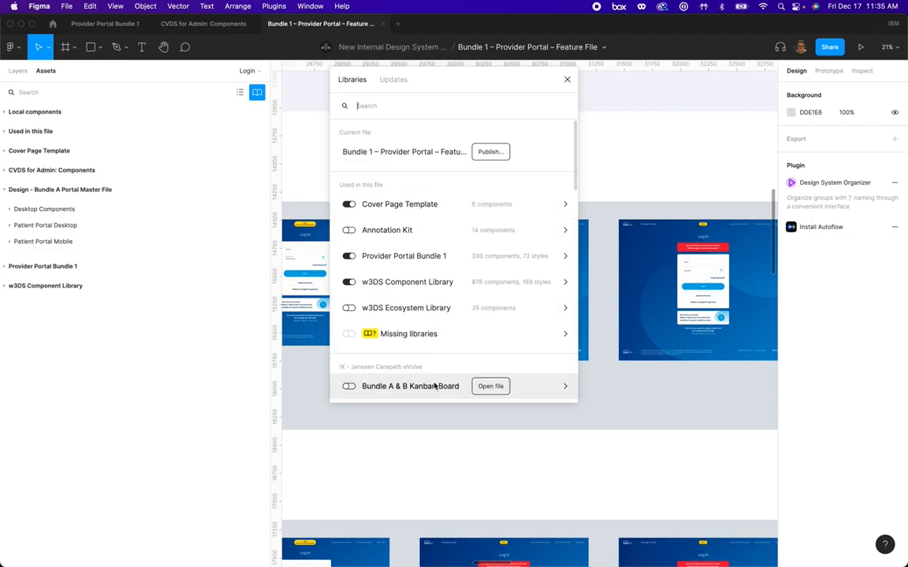
pyautogui.scroll(-5, 440, 334)
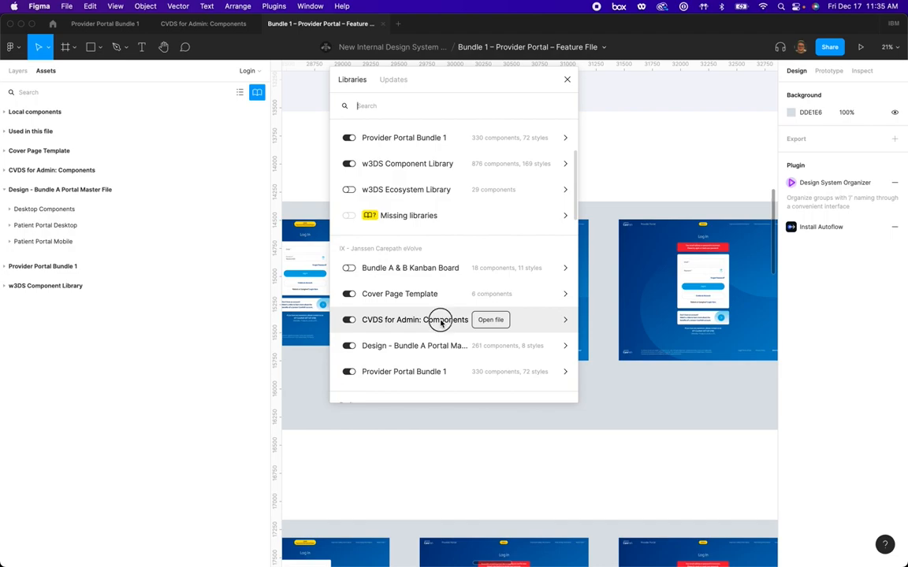
pyautogui.click(441, 323)
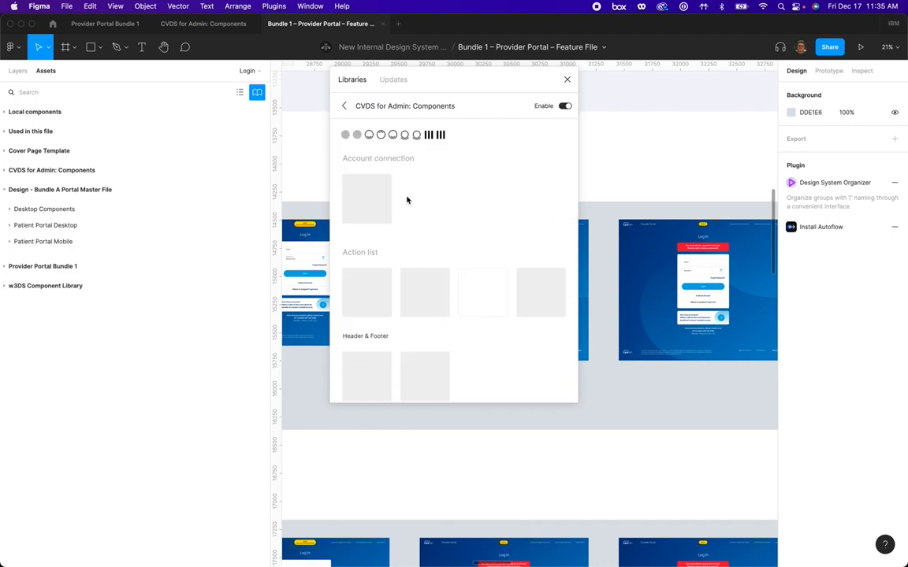
# Step: Place an instance of the Form component from the library's Bundle 1 Login Card group on the empty canvas above Primary flows
pyautogui.scroll(-10, 471, 195)
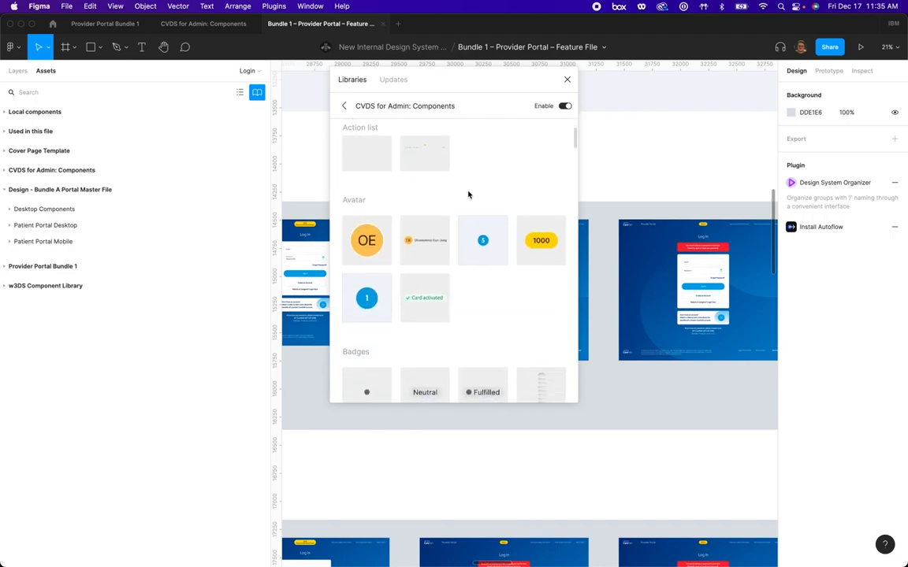
pyautogui.scroll(-10, 468, 194)
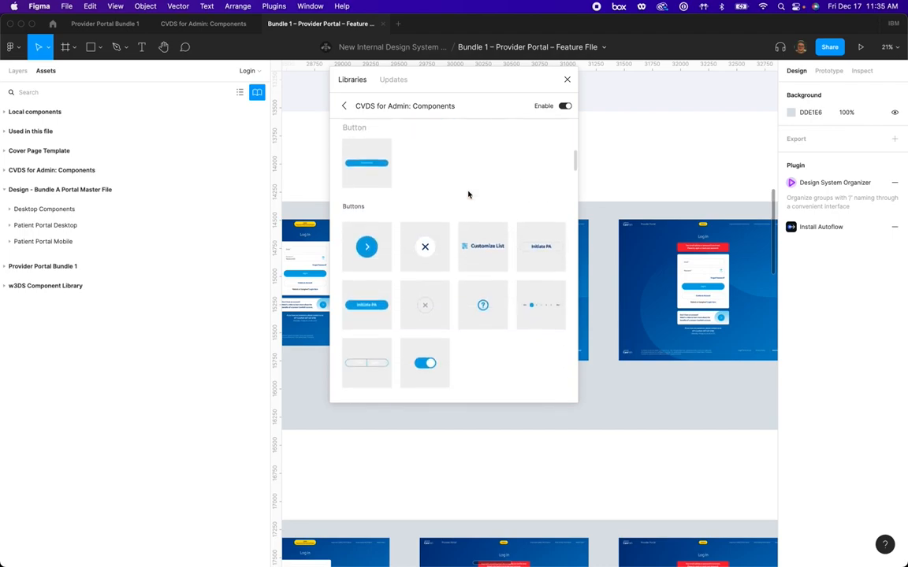
pyautogui.scroll(-5, 468, 195)
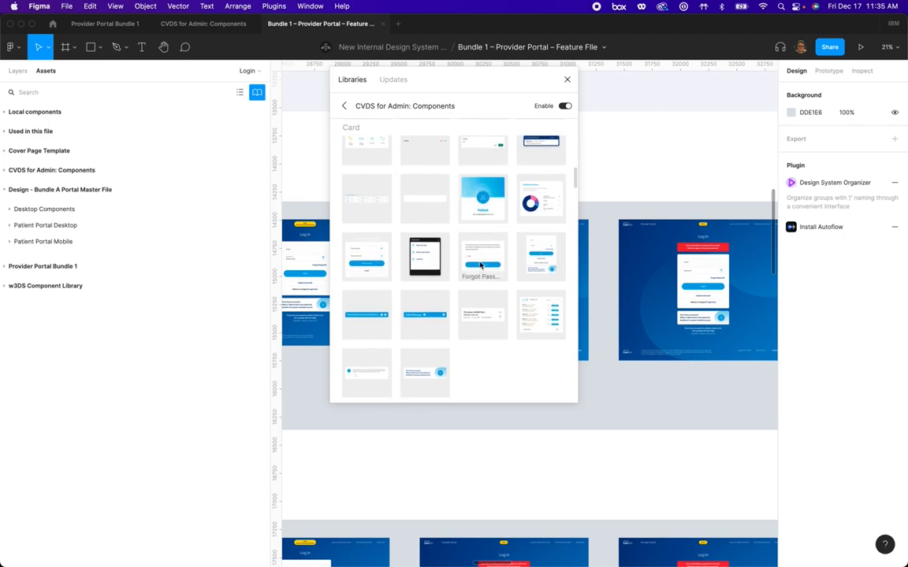
pyautogui.scroll(-4, 480, 263)
pyautogui.scroll(-2, 480, 265)
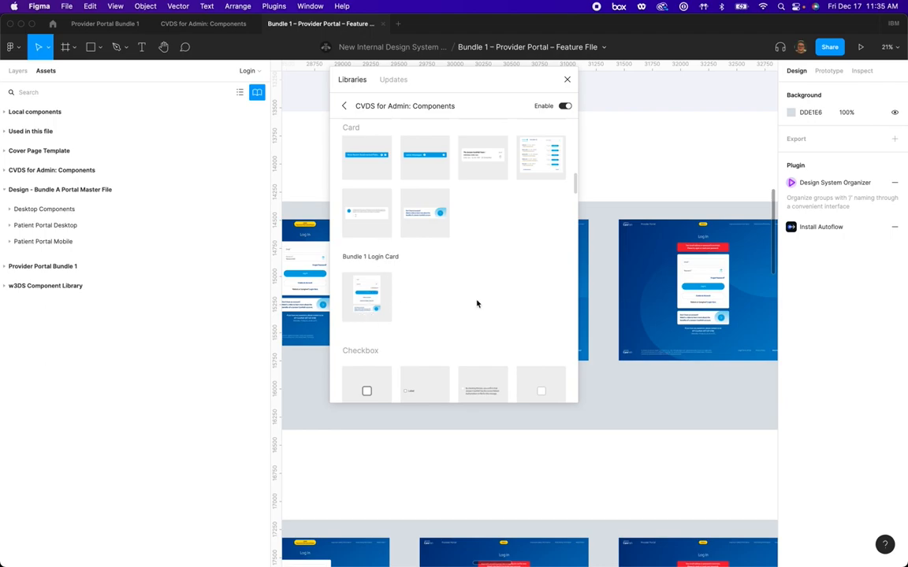
pyautogui.click(644, 327)
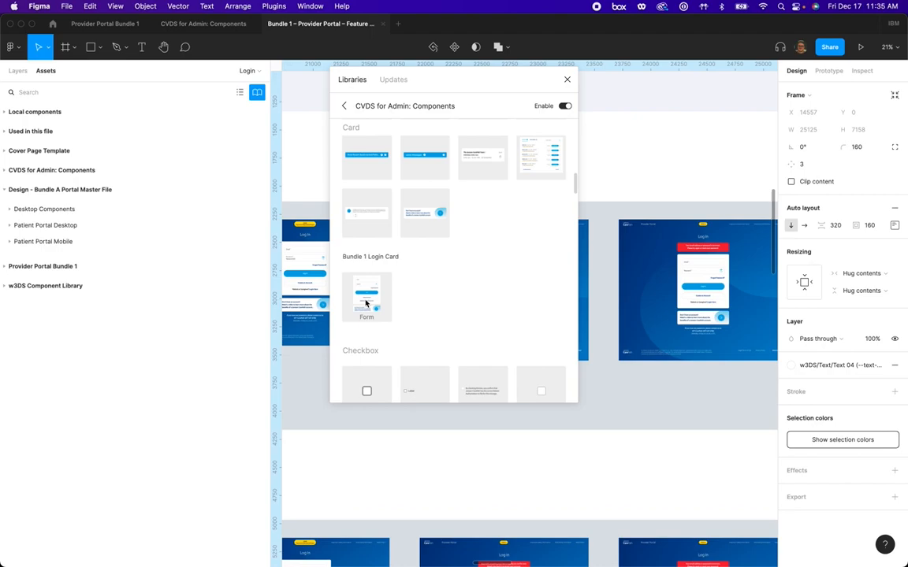
pyautogui.scroll(-5, 692, 482)
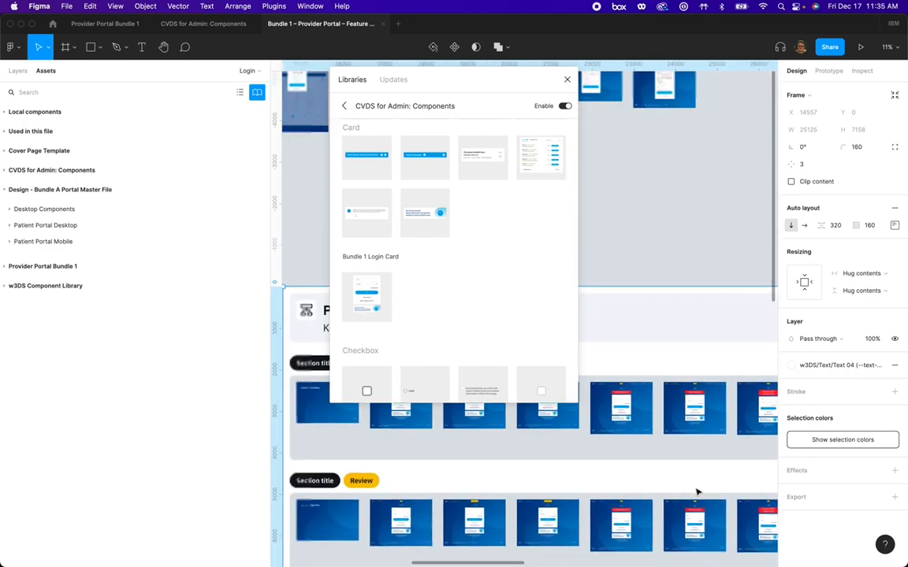
pyautogui.scroll(-4, 696, 492)
pyautogui.moveTo(366, 296); pyautogui.dragTo(632, 343)
pyautogui.scroll(6, 631, 345)
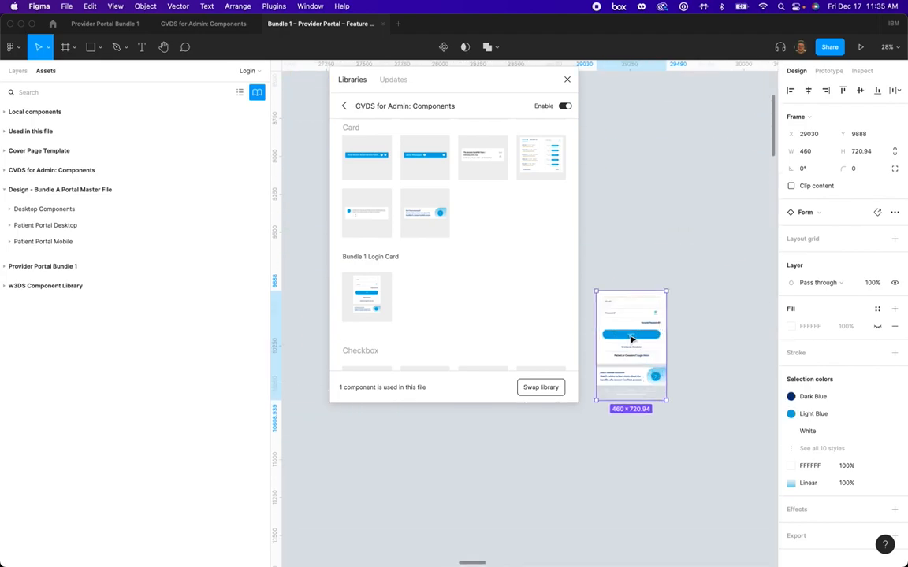
# Step: Close the library view and locate the existing Form instance of Log In screen 004 in the layer list
pyautogui.click(591, 465)
pyautogui.scroll(-5, 592, 466)
pyautogui.click(566, 79)
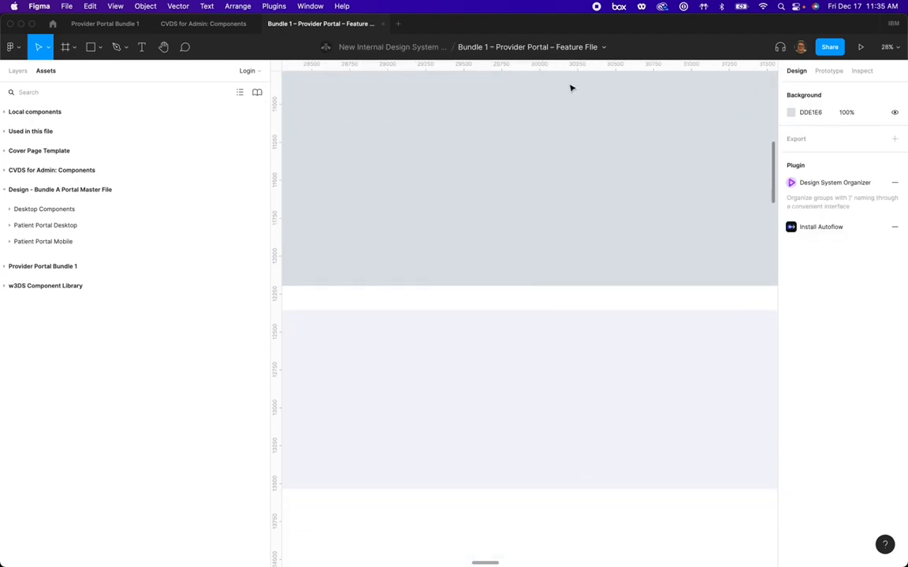
pyautogui.scroll(-5, 525, 150)
pyautogui.scroll(8, 549, 279)
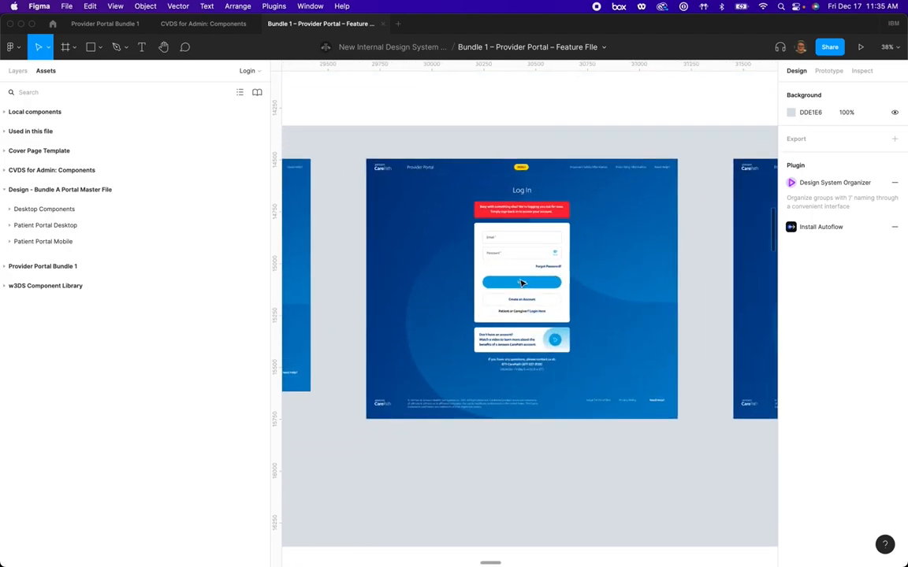
pyautogui.click(521, 282)
pyautogui.doubleClick(521, 282)
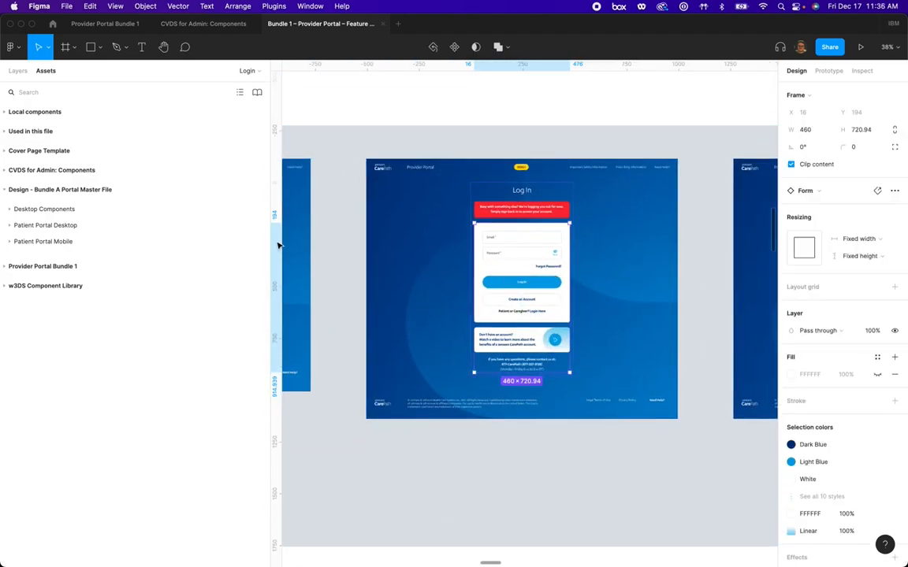
pyautogui.click(17, 70)
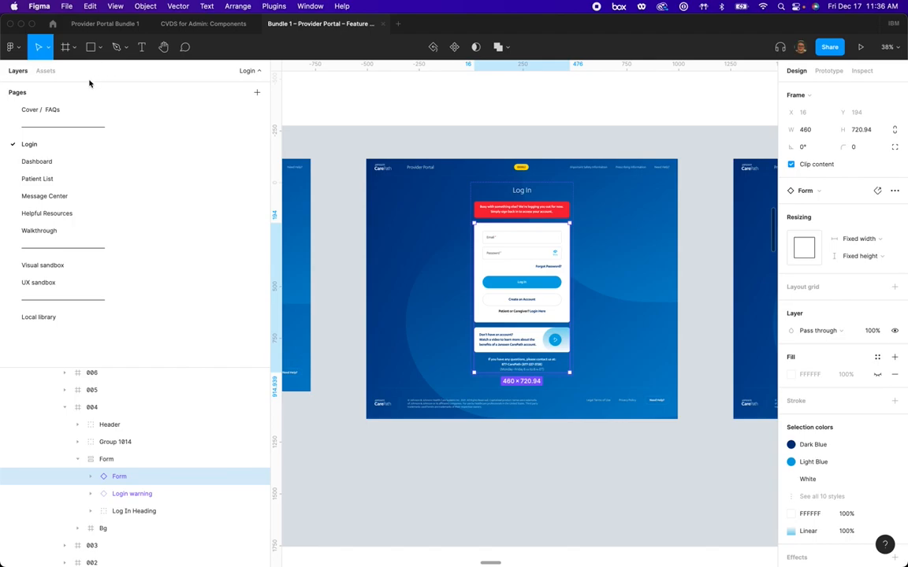
pyautogui.scroll(-5, 442, 180)
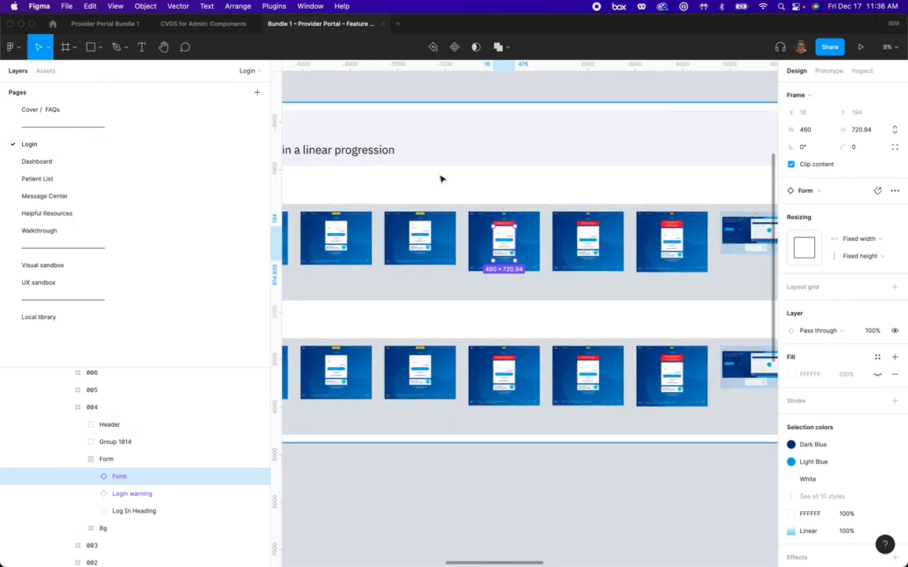
# Step: Move the newly placed Form instance to about X 30043, Y 11094, just above the Primary flows section, and copy it
pyautogui.scroll(4, 441, 179)
pyautogui.moveTo(558, 326); pyautogui.dragTo(604, 385)
pyautogui.click(606, 385)
pyautogui.scroll(-1, 606, 388)
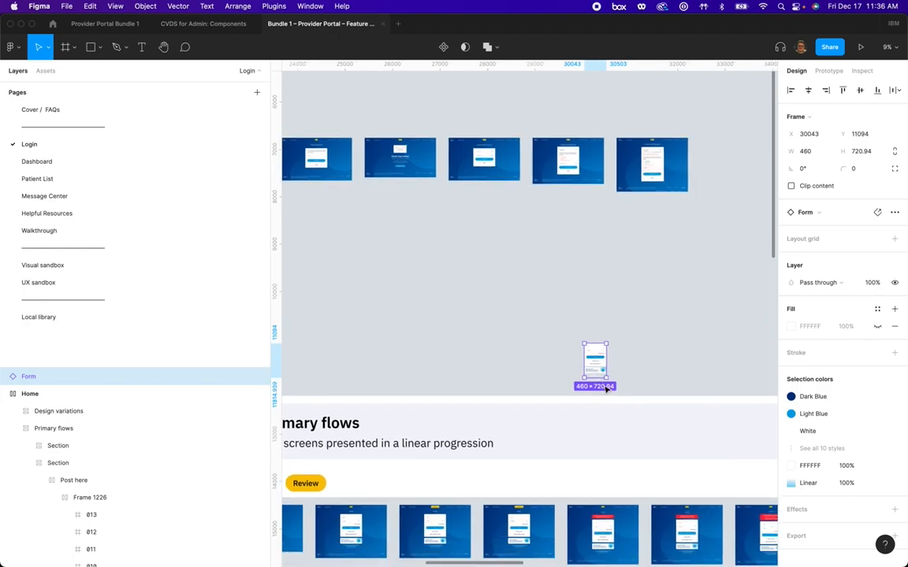
# Step: Replace the nested Form instance in Log In screen 004 with the copied Form and check the updated screen
pyautogui.scroll(-5, 607, 388)
pyautogui.scroll(6, 631, 370)
pyautogui.click(664, 413)
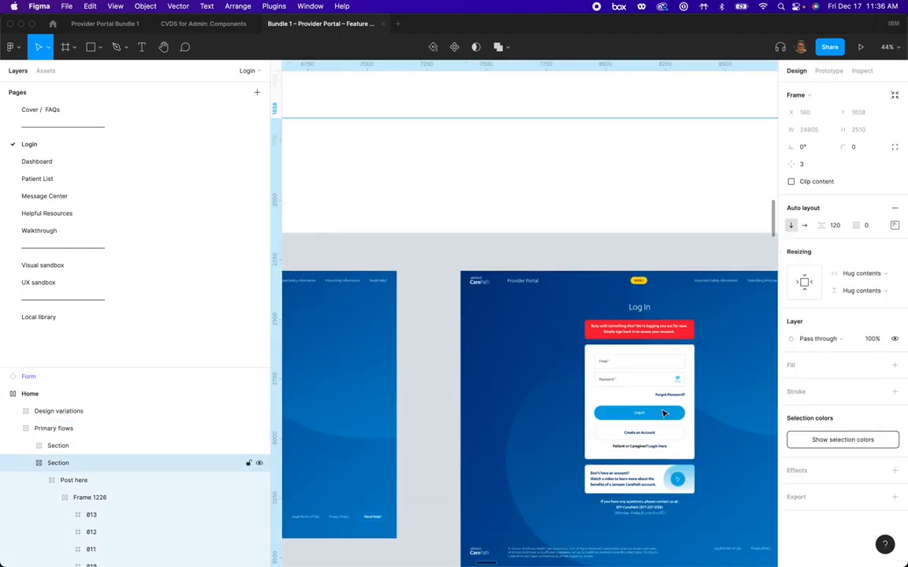
pyautogui.click(664, 413)
pyautogui.doubleClick(665, 413)
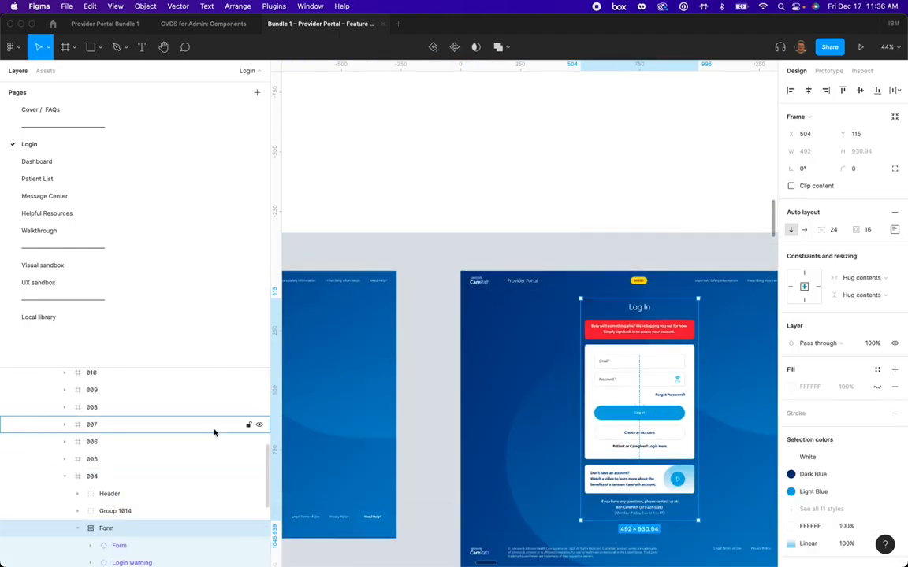
pyautogui.scroll(-3, 189, 458)
pyautogui.click(144, 452)
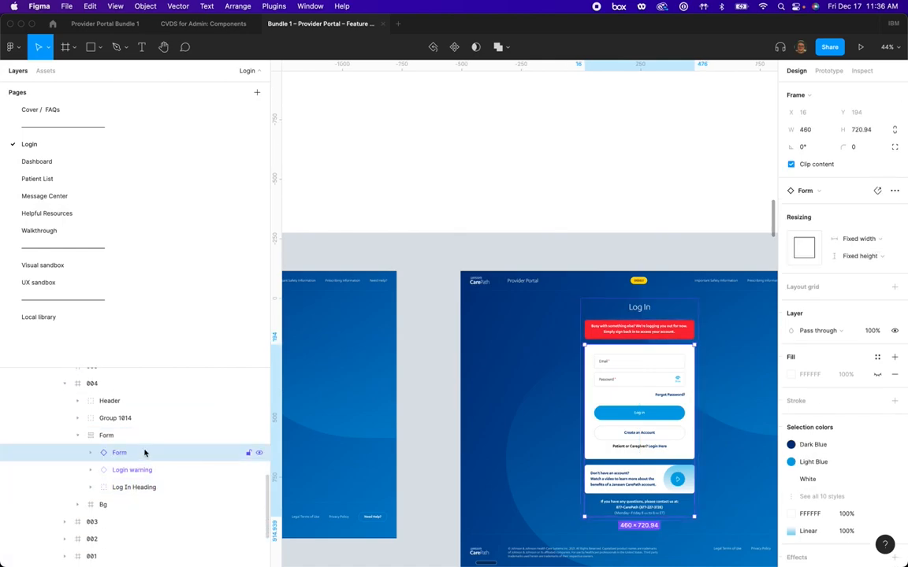
pyautogui.rightClick(135, 456)
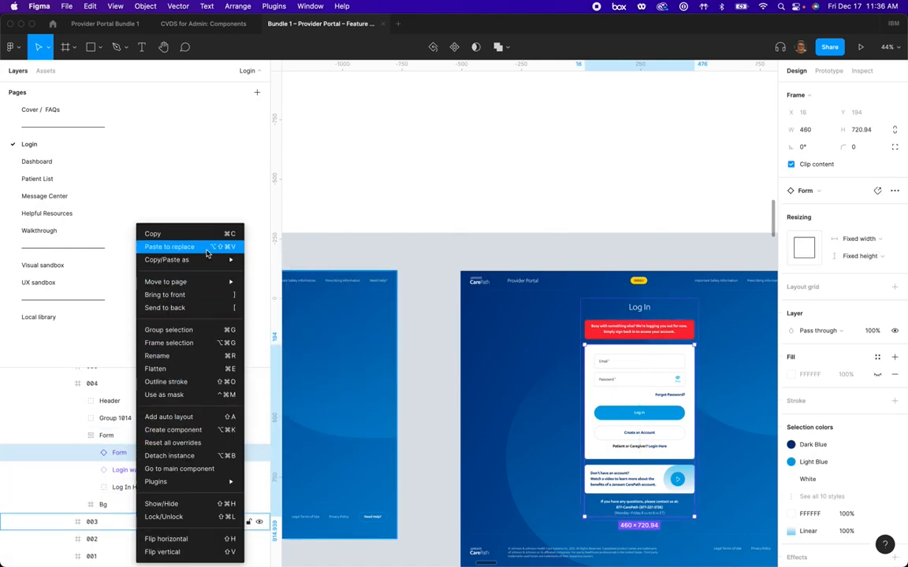
pyautogui.moveTo(207, 262)
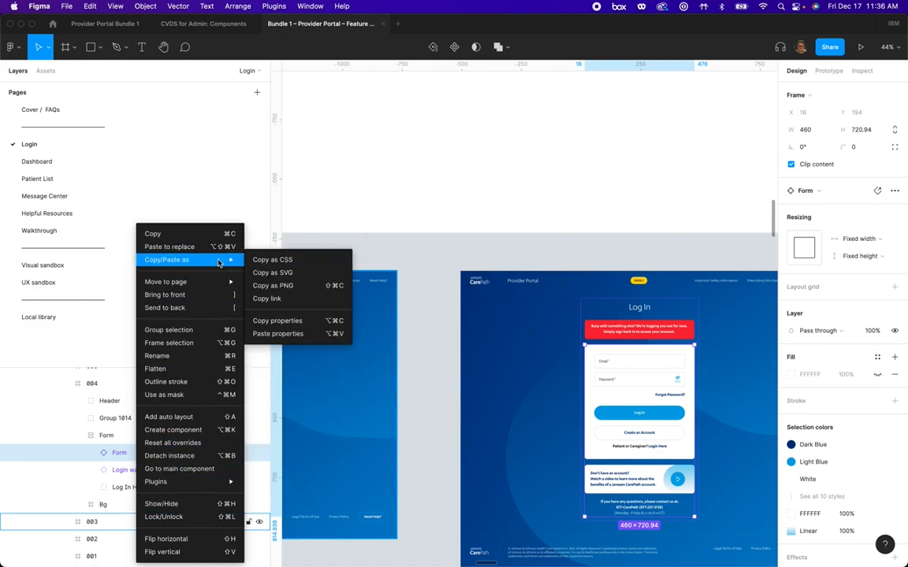
pyautogui.click(220, 248)
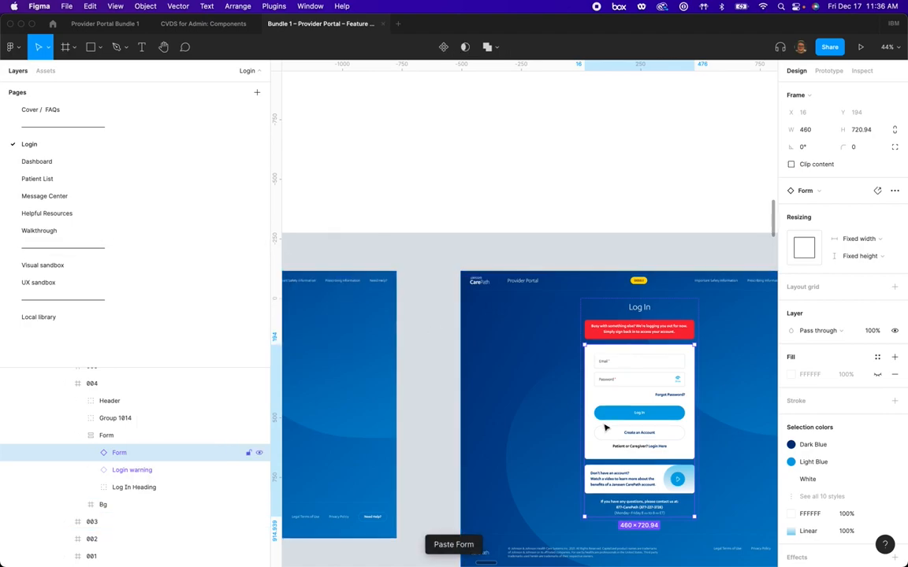
pyautogui.scroll(10, 624, 386)
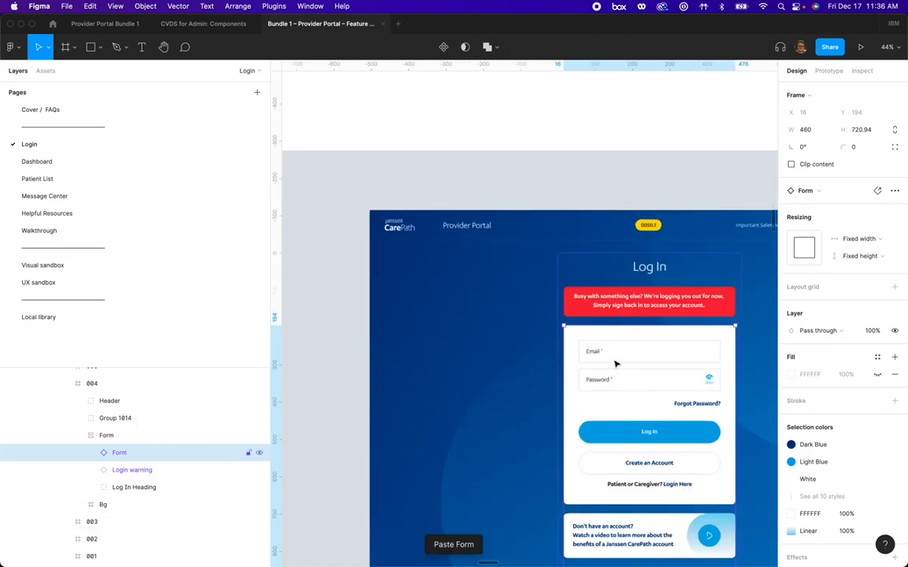
pyautogui.scroll(-10, 620, 389)
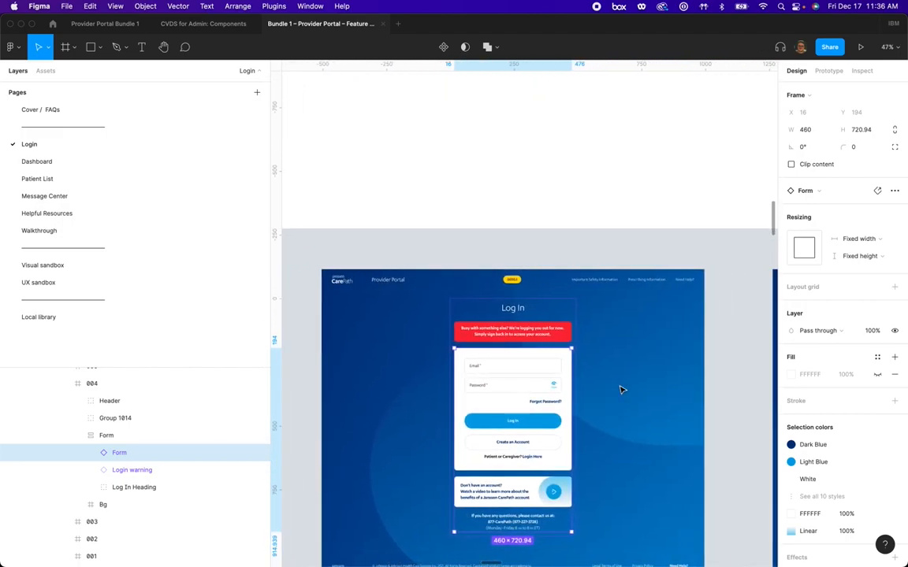
# Step: Replace the Form instance in Log In screen 005, under the incorrect email or password banner, with the copied Form
pyautogui.hscroll(-15, 621, 389)
pyautogui.hscroll(20, 620, 389)
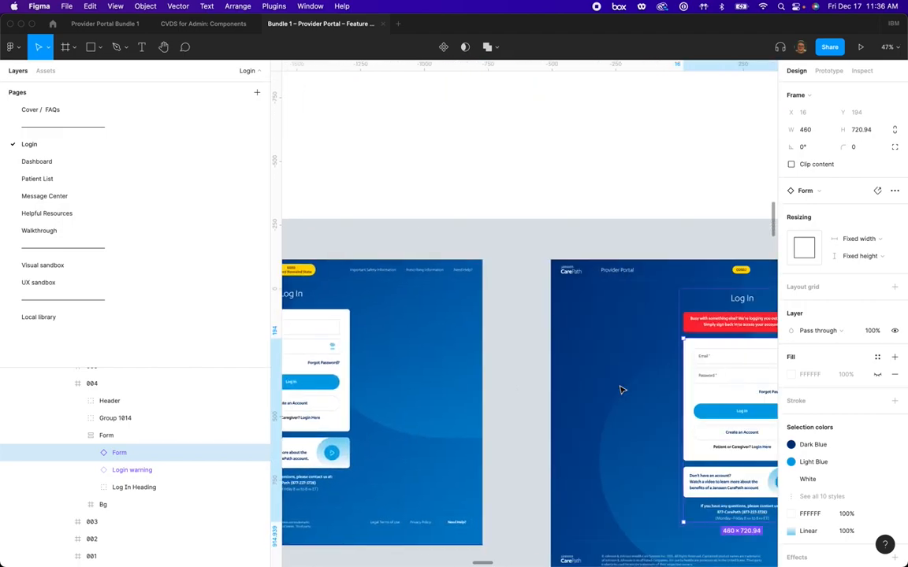
pyautogui.click(539, 391)
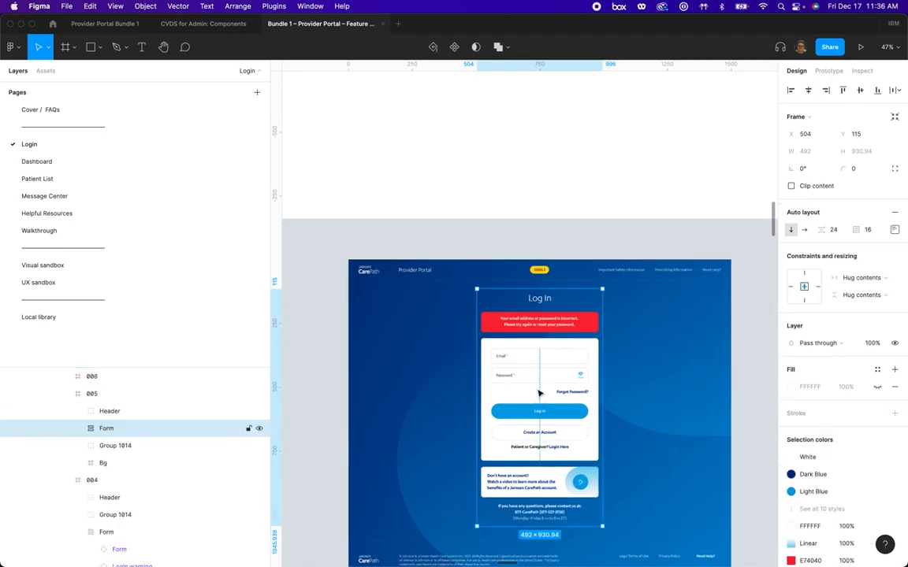
pyautogui.rightClick(539, 392)
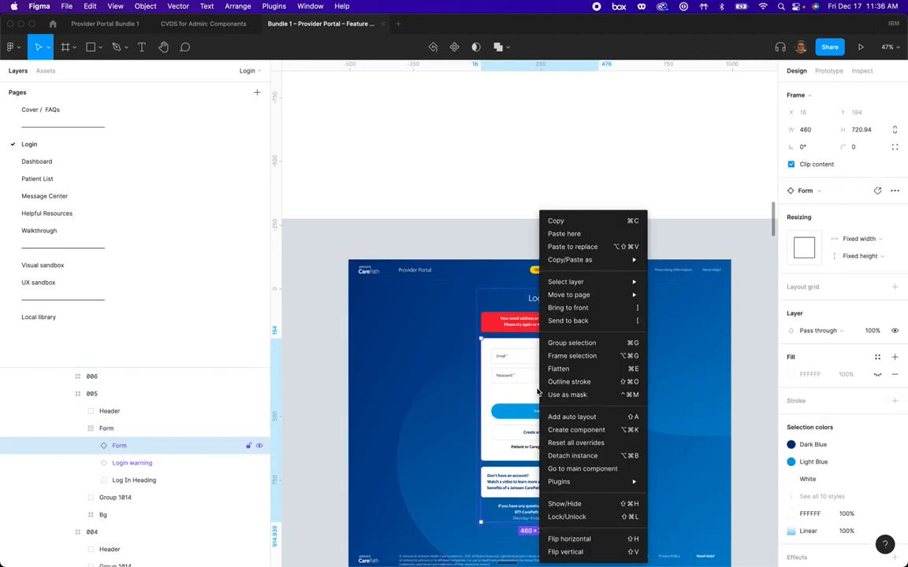
pyautogui.click(577, 249)
# Step: Replace the Form instance in Log In screen 006, under the locked account banner, with the copied Form
pyautogui.hscroll(2, 551, 392)
pyautogui.hscroll(2, 552, 391)
pyautogui.doubleClick(387, 401)
pyautogui.doubleClick(387, 402)
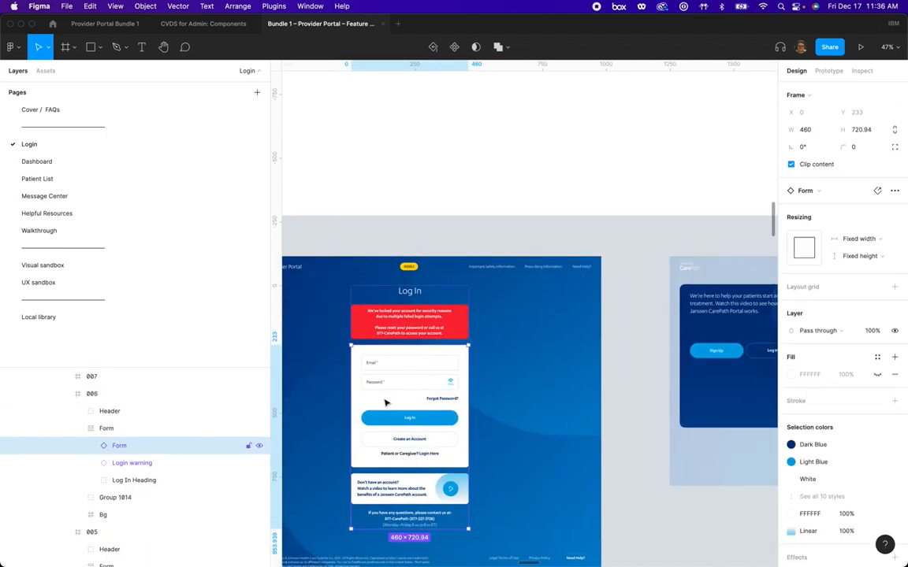
pyautogui.doubleClick(385, 402)
pyautogui.click(494, 381)
pyautogui.click(396, 402)
pyautogui.doubleClick(396, 405)
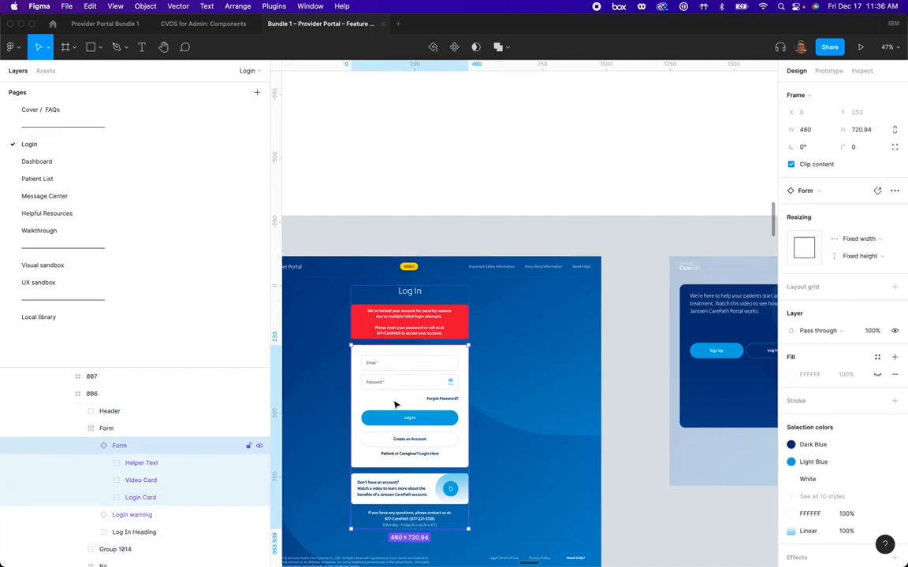
pyautogui.rightClick(395, 404)
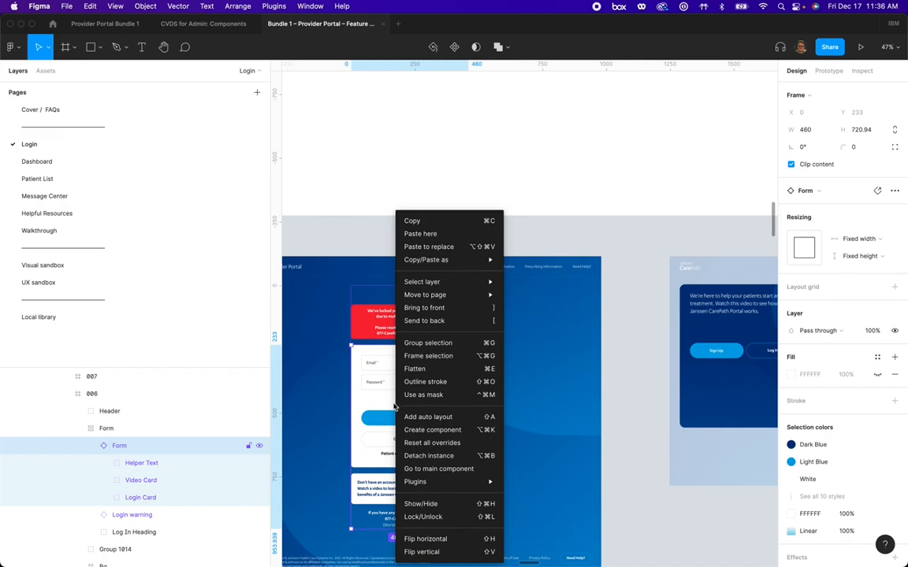
pyautogui.click(450, 251)
# Step: Delete the spare Form instance lying on the canvas above the Primary flows section
pyautogui.hscroll(-15, 440, 349)
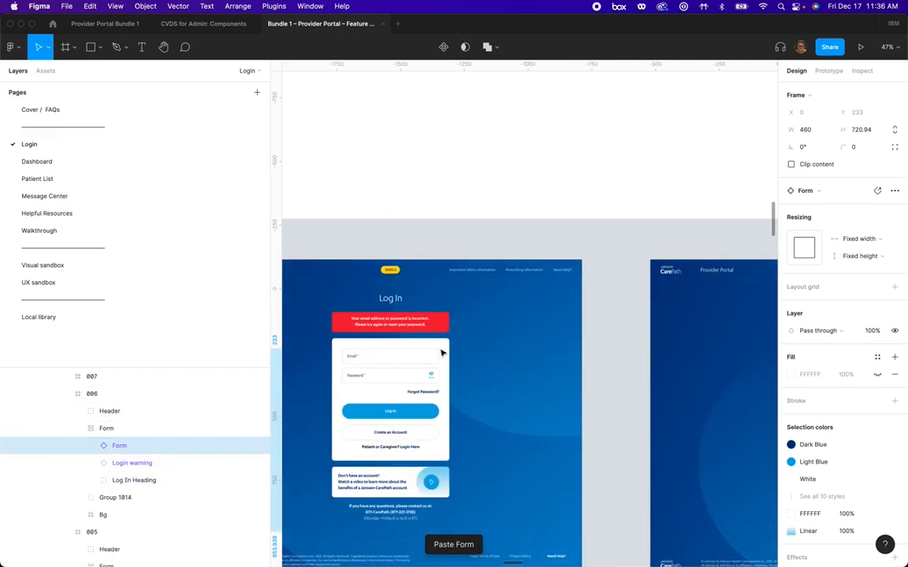
pyautogui.scroll(-15, 442, 352)
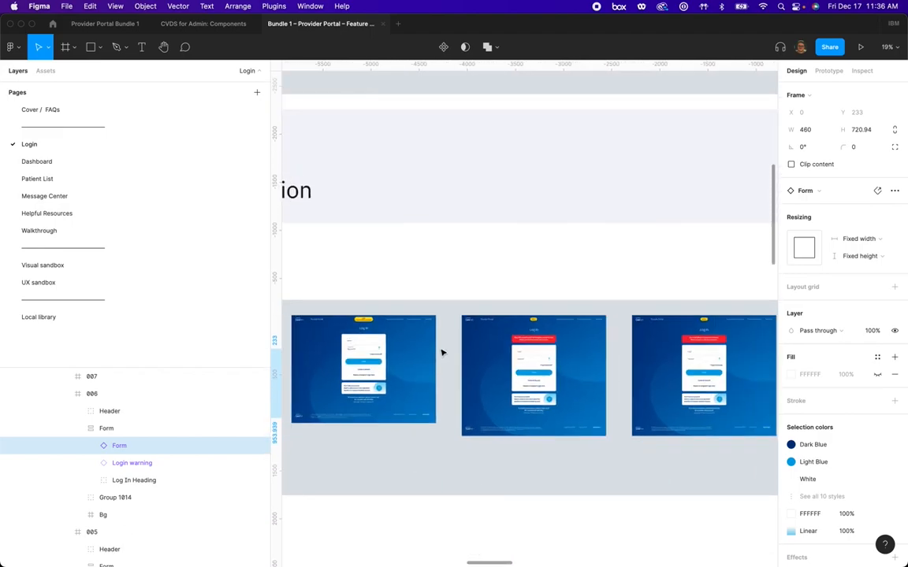
pyautogui.press('Delete')
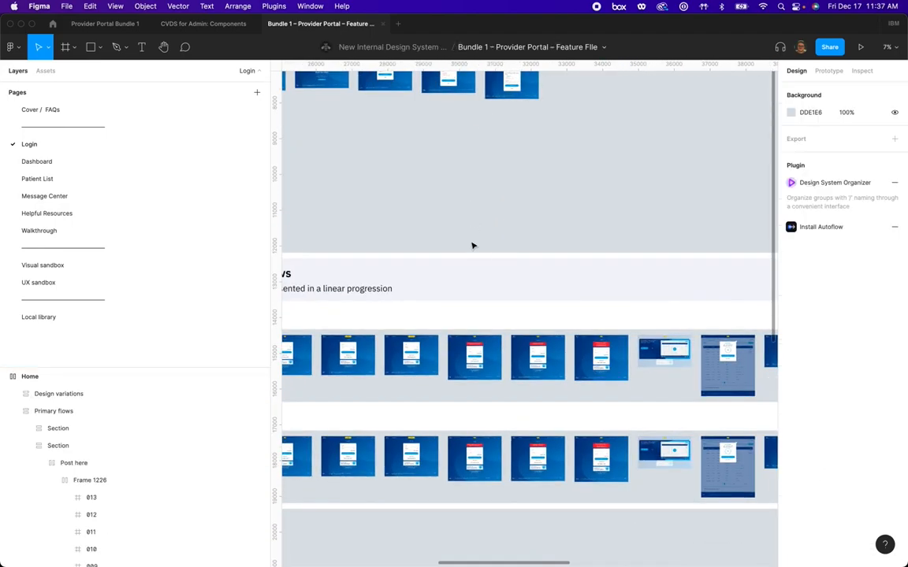
# Step: Go to the main component of the Form instance in Log In screen 004, under the logged-out banner
pyautogui.scroll(10, 464, 372)
pyautogui.doubleClick(563, 263)
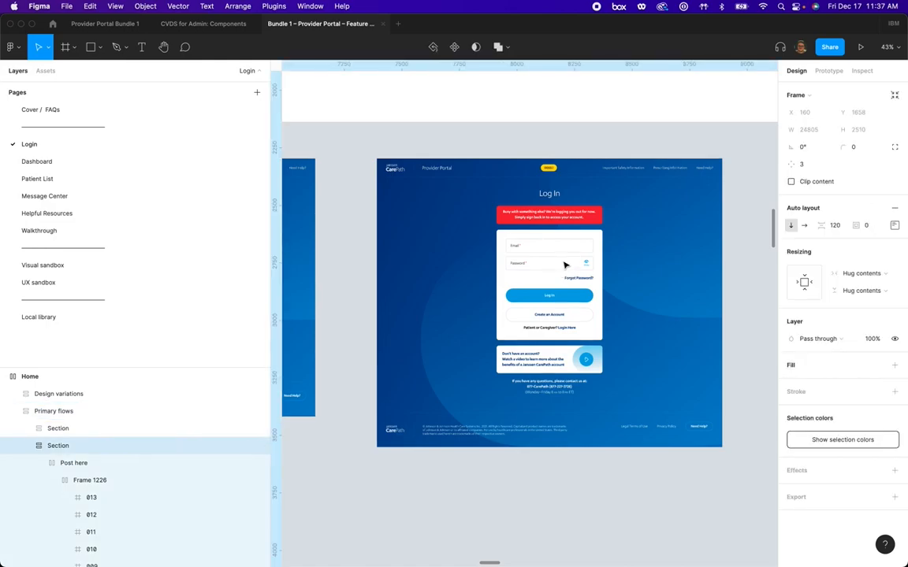
pyautogui.doubleClick(555, 279)
pyautogui.doubleClick(555, 280)
pyautogui.doubleClick(555, 280)
pyautogui.doubleClick(554, 281)
pyautogui.doubleClick(555, 280)
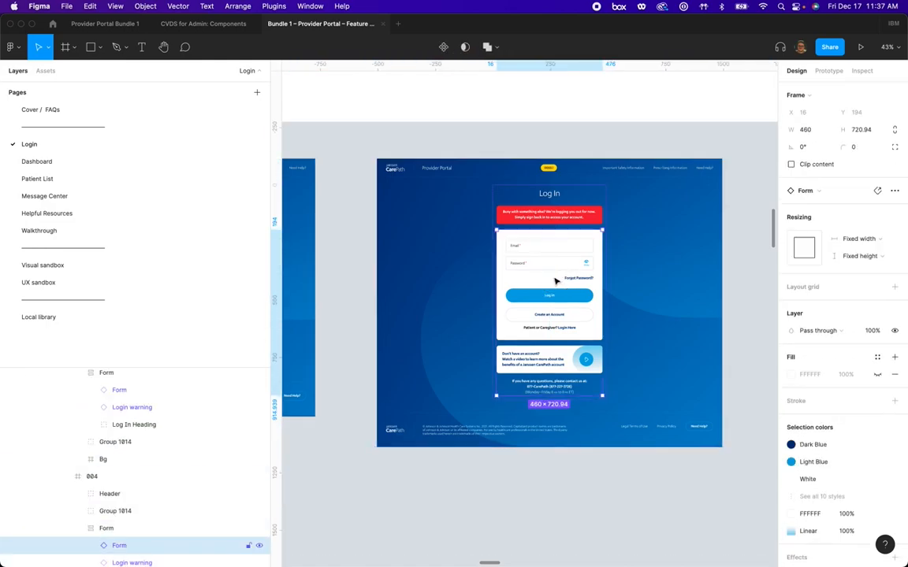
pyautogui.rightClick(555, 281)
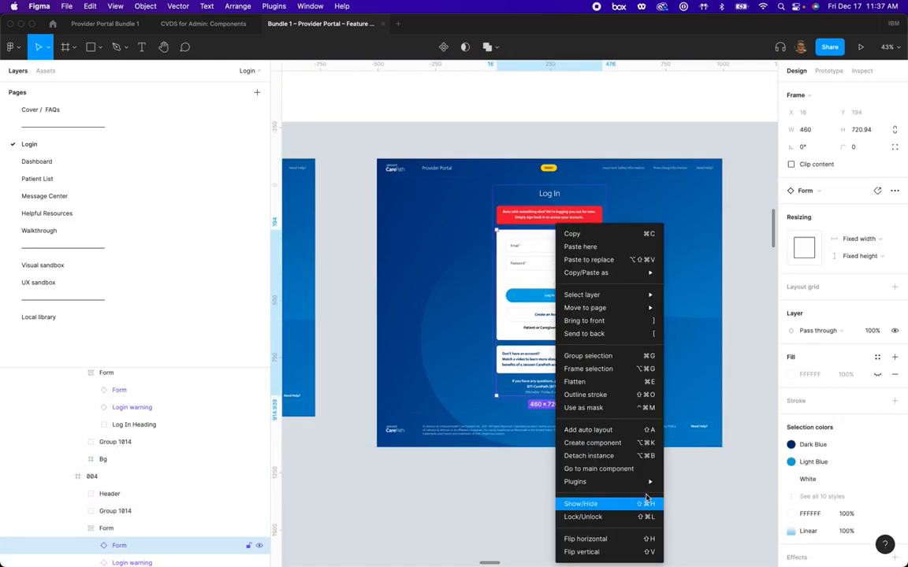
pyautogui.click(640, 469)
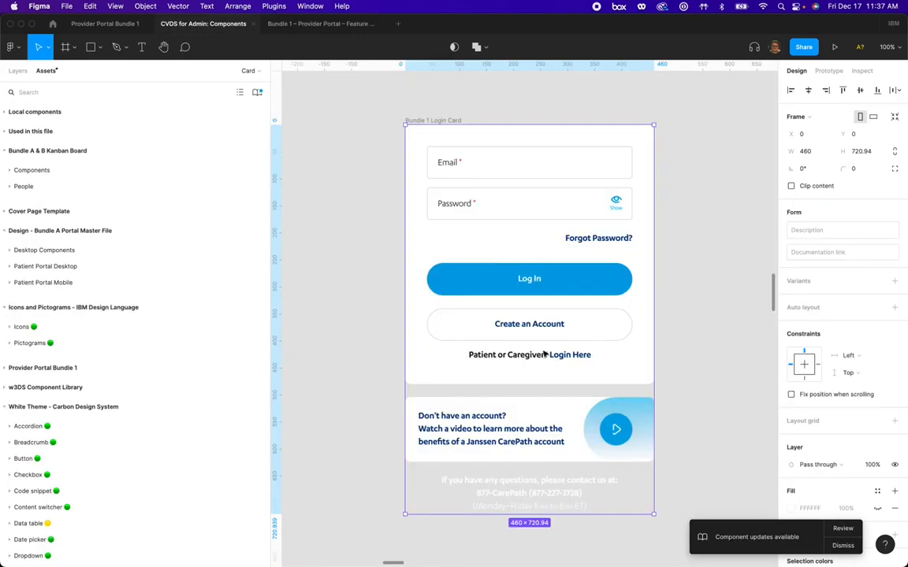
# Step: Change the password field's label in the Bundle 1 Login Card main component to "Password enter here"
pyautogui.doubleClick(450, 204)
pyautogui.doubleClick(450, 204)
pyautogui.doubleClick(449, 204)
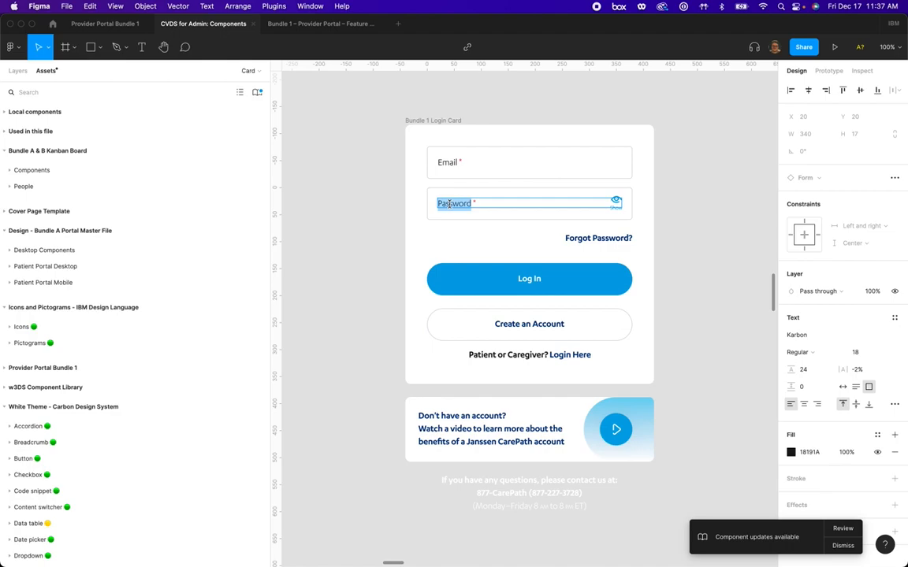
pyautogui.press('Left')
pyautogui.write('enter')
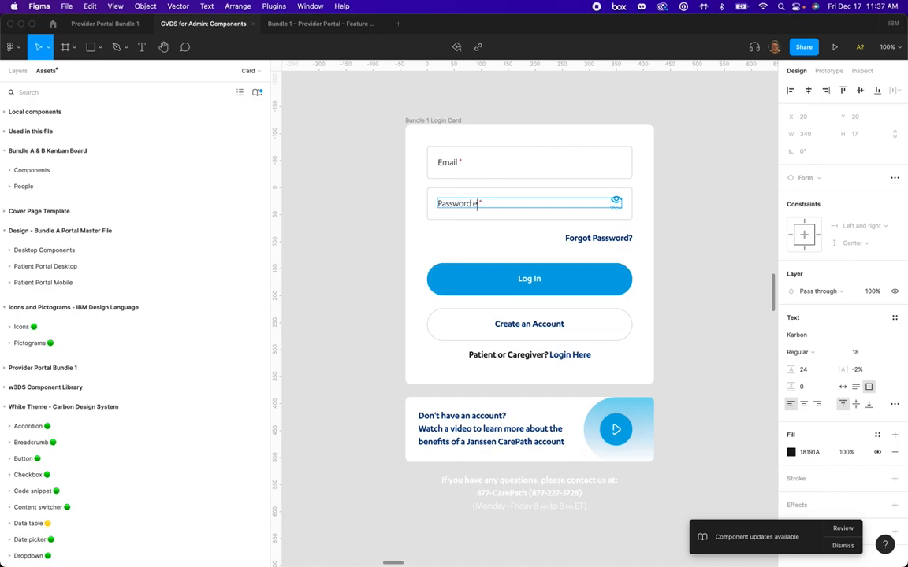
pyautogui.click(710, 231)
# Step: Switch to the Bundle 1 feature file and examine the password field in Log In screen 004
pyautogui.click(319, 23)
pyautogui.click(444, 249)
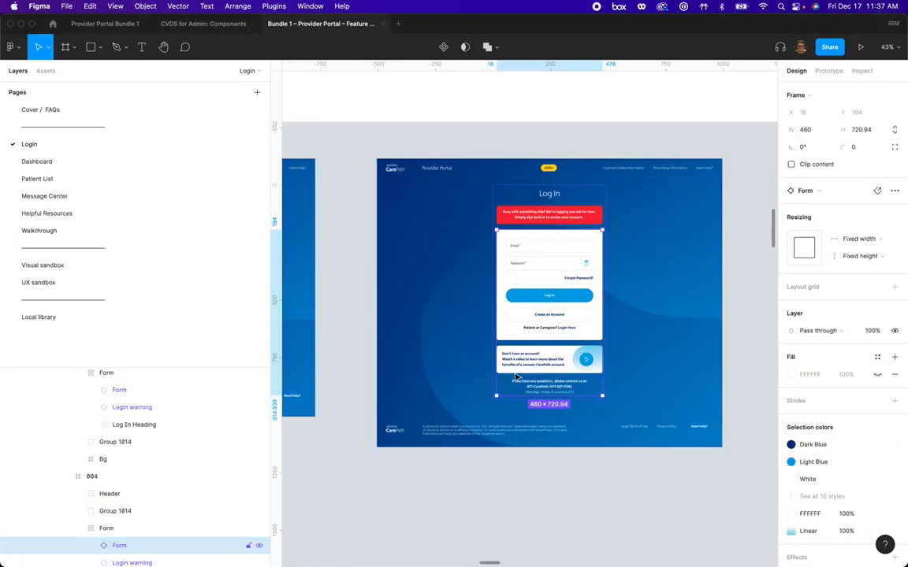
pyautogui.click(490, 516)
pyautogui.scroll(-5, 491, 516)
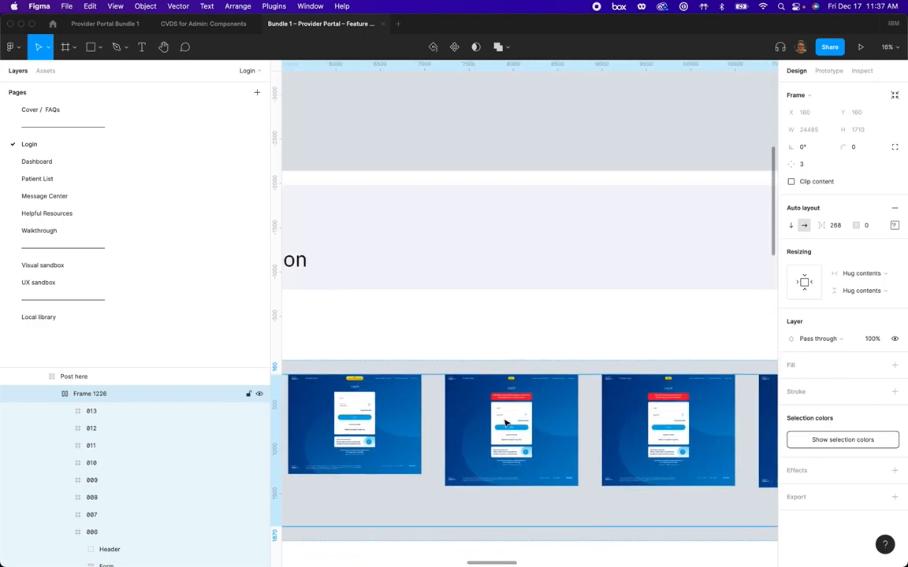
pyautogui.scroll(10, 504, 442)
pyautogui.click(512, 462)
pyautogui.click(518, 447)
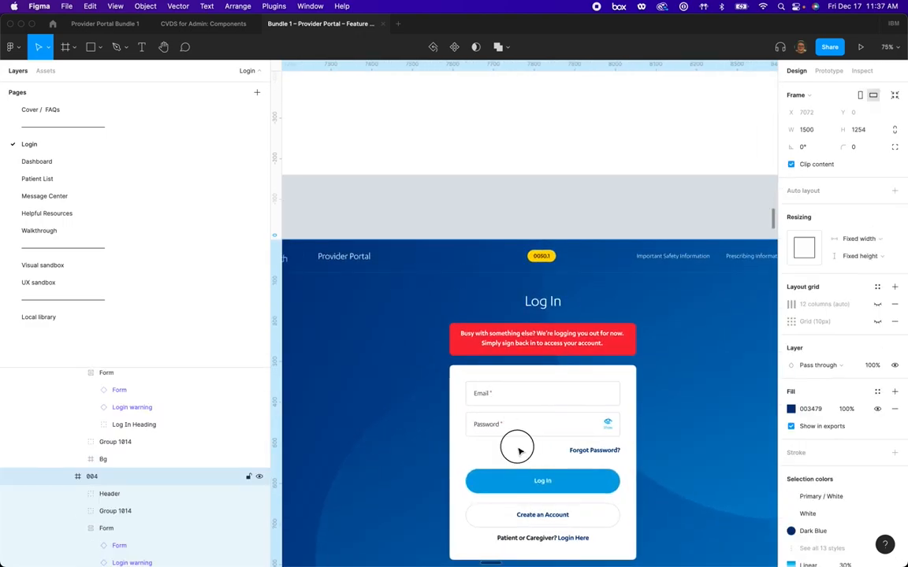
# Step: Return to the CVDS for Admin: Components file and publish the modified Form to the library
pyautogui.click(177, 24)
pyautogui.click(515, 240)
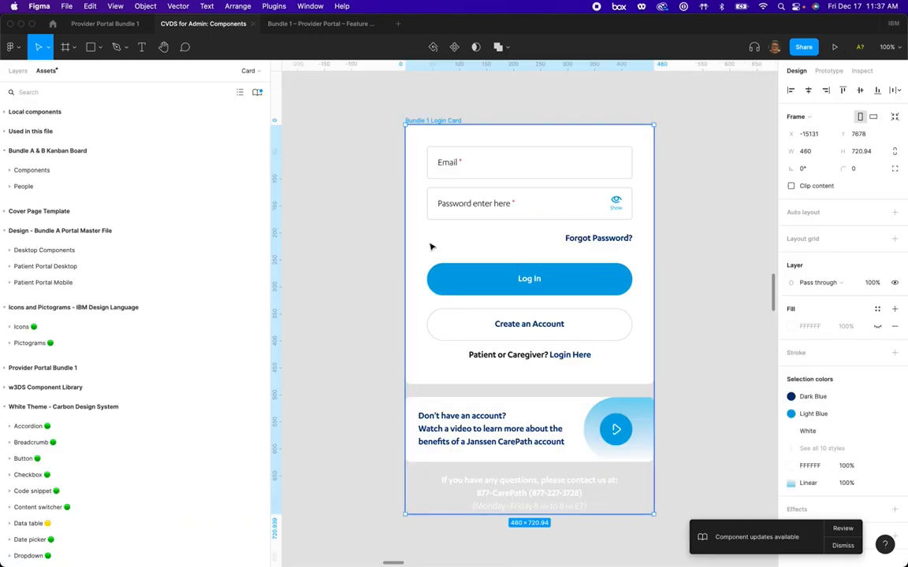
pyautogui.click(257, 93)
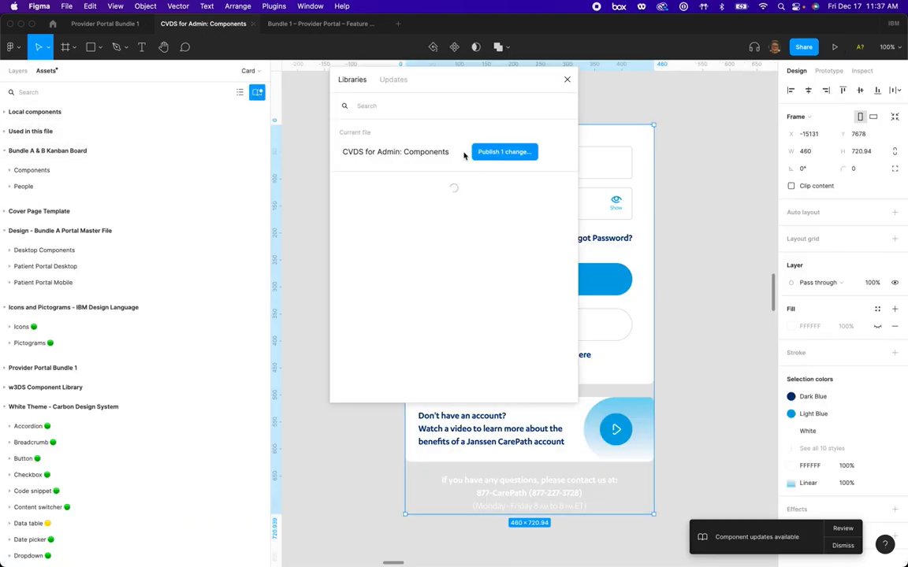
pyautogui.click(508, 153)
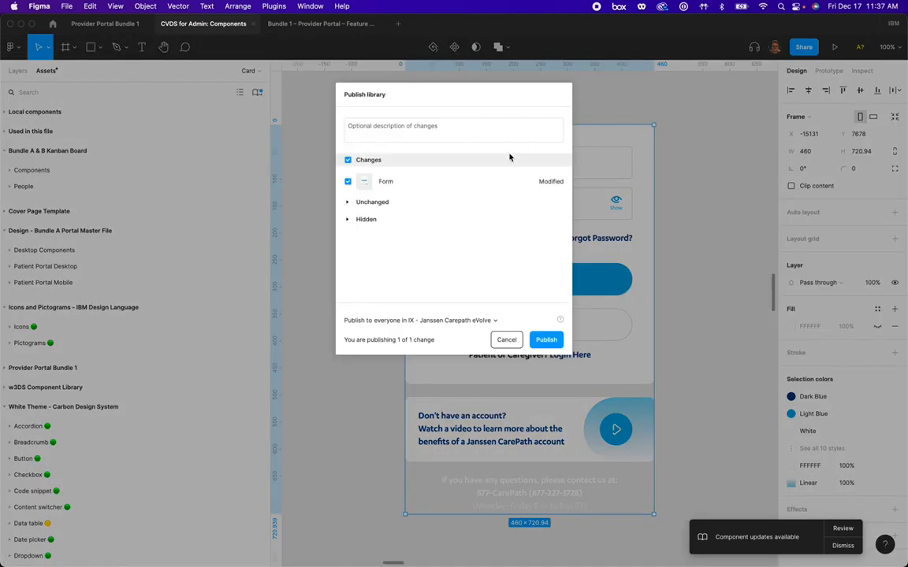
pyautogui.click(544, 342)
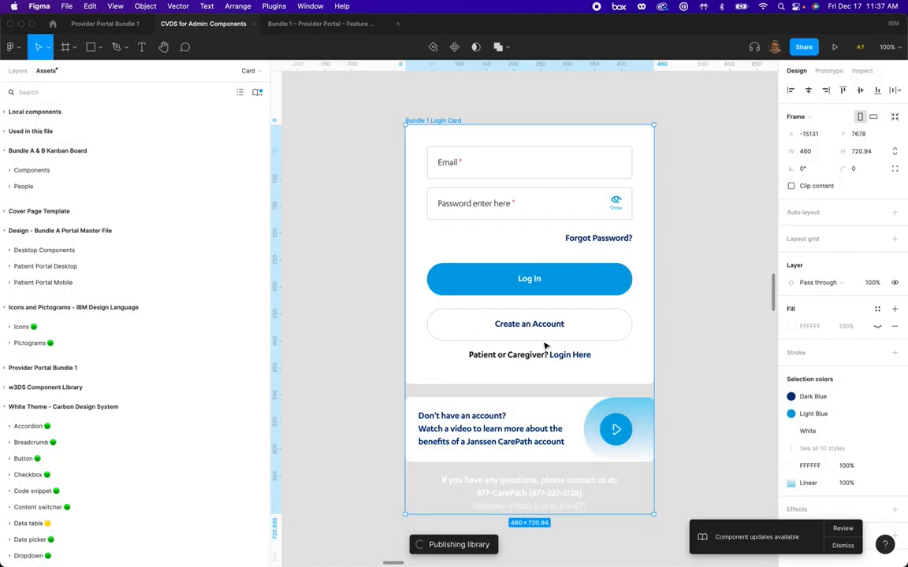
# Step: Apply all library updates in the Bundle 1 feature file and check the password field on Log In screens 004 and 005
pyautogui.click(344, 26)
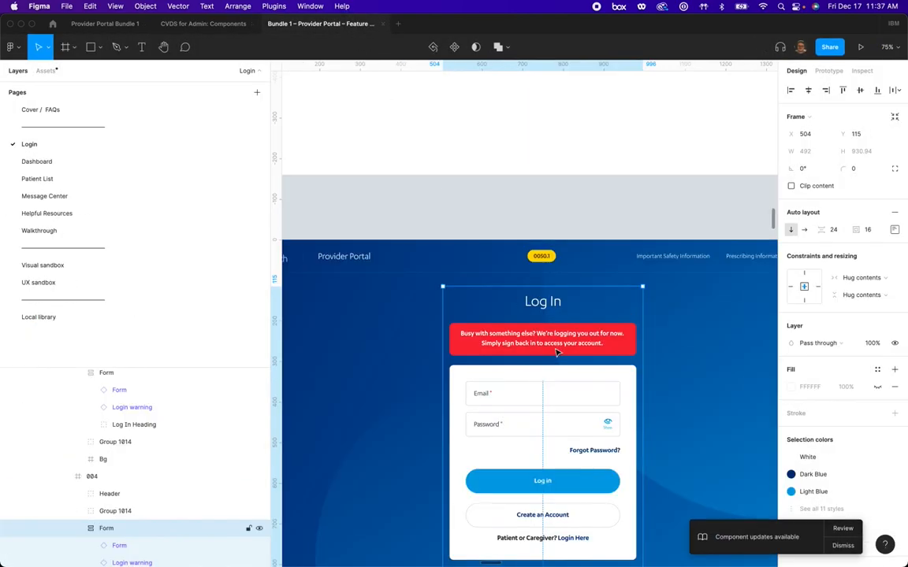
pyautogui.click(842, 530)
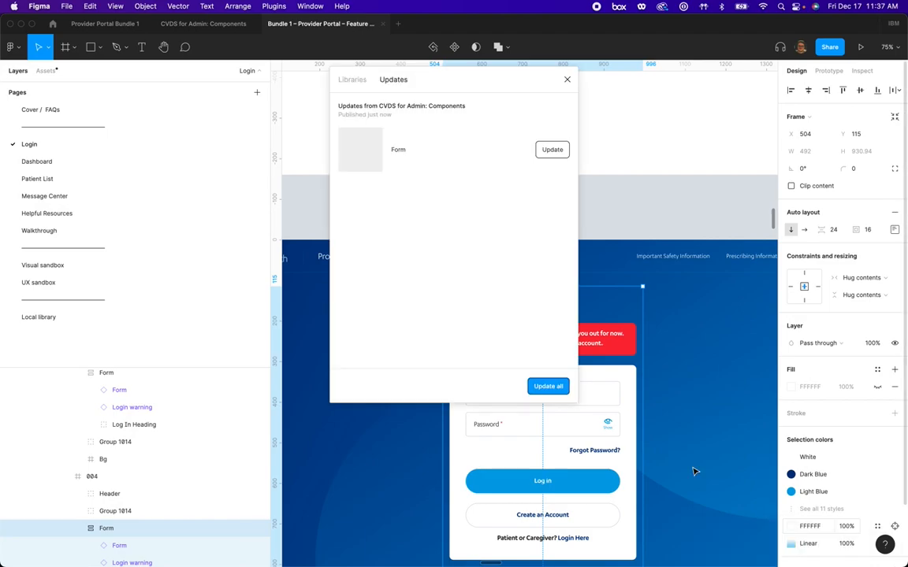
pyautogui.click(548, 387)
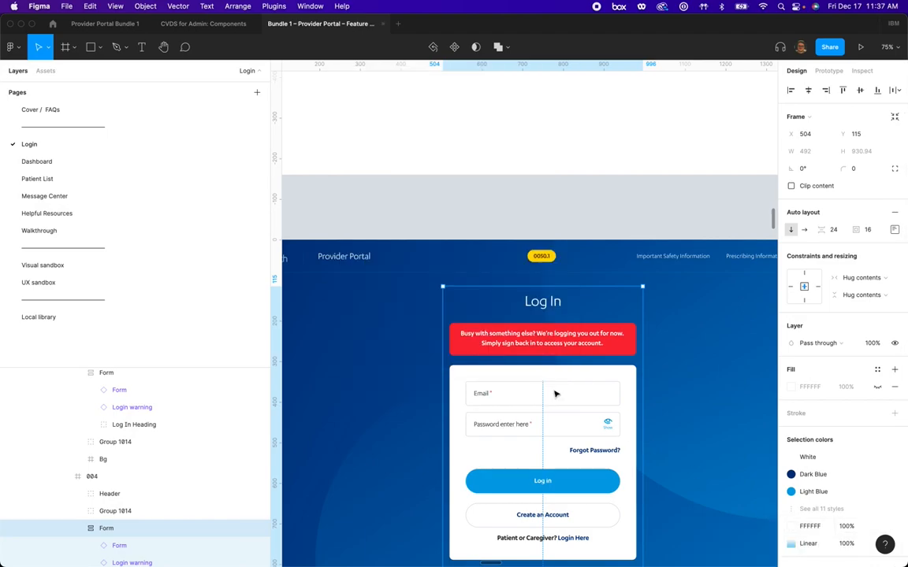
pyautogui.scroll(-10, 554, 393)
pyautogui.hscroll(3, 554, 391)
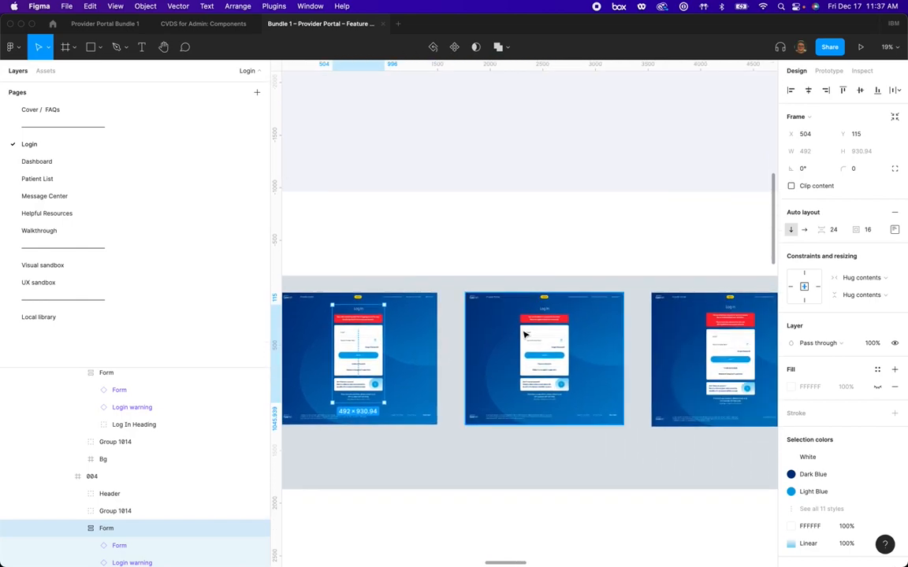
pyautogui.scroll(10, 524, 335)
pyautogui.hscroll(3, 524, 336)
pyautogui.scroll(-2, 524, 335)
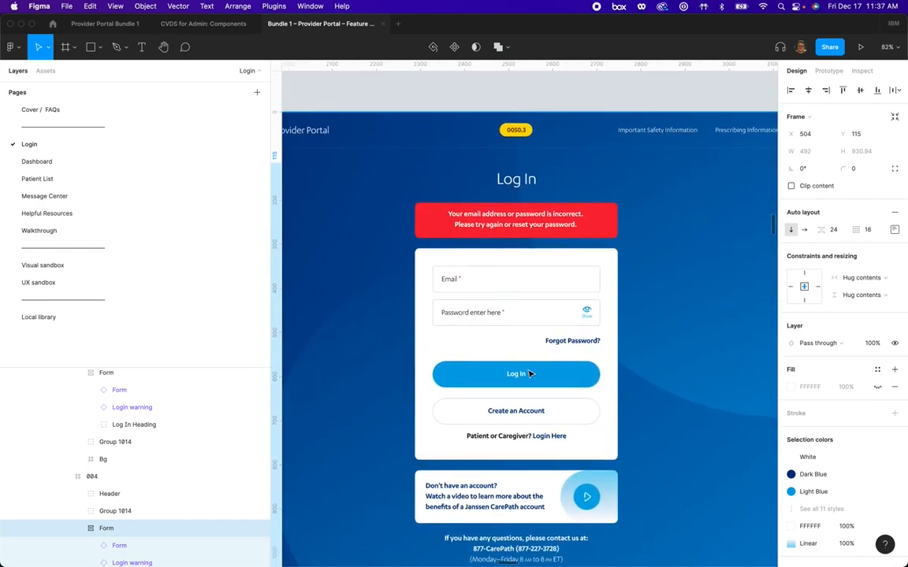
# Step: In the CVDS for Admin: Components file, restore the login card's password field label to "Password"
pyautogui.hotkey('ctrl', 'shift', 'Tab')
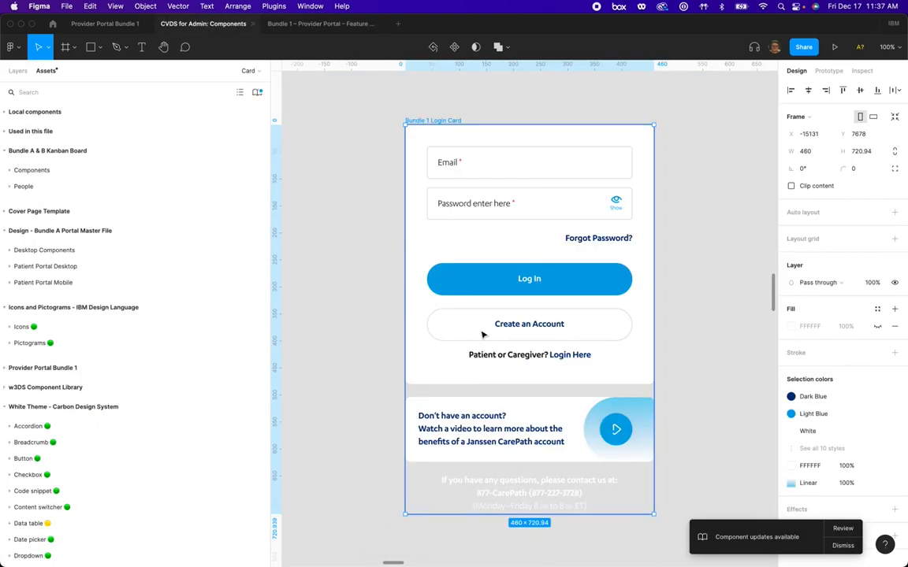
pyautogui.doubleClick(499, 207)
pyautogui.doubleClick(499, 206)
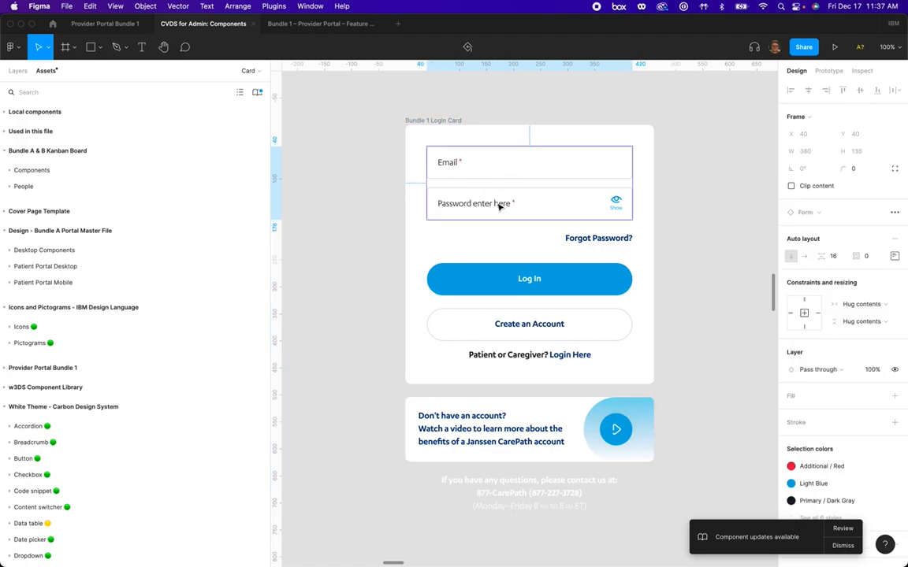
pyautogui.doubleClick(499, 207)
pyautogui.doubleClick(499, 207)
pyautogui.doubleClick(499, 207)
pyautogui.click(502, 204)
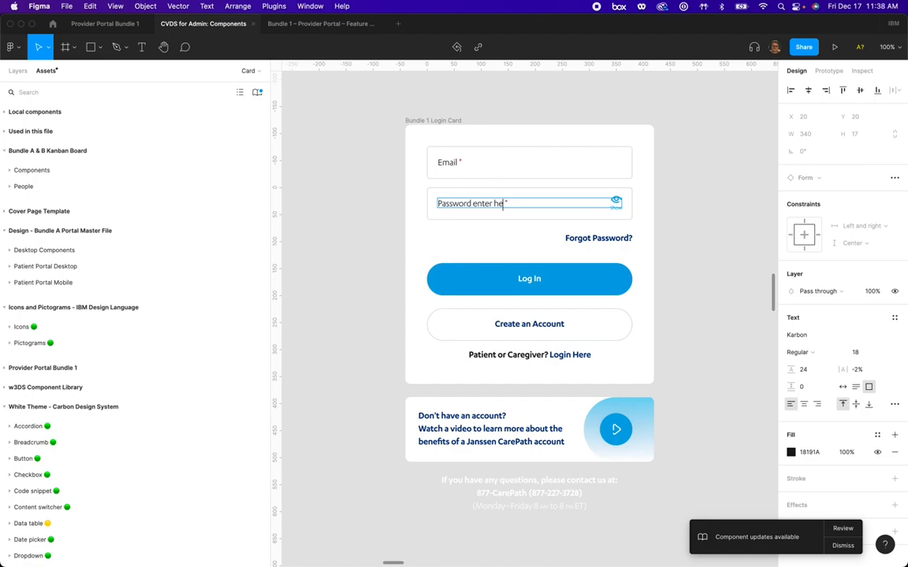
pyautogui.press('BackSpace')
pyautogui.press('BackSpace')
pyautogui.press('BackSpace')
pyautogui.click(346, 247)
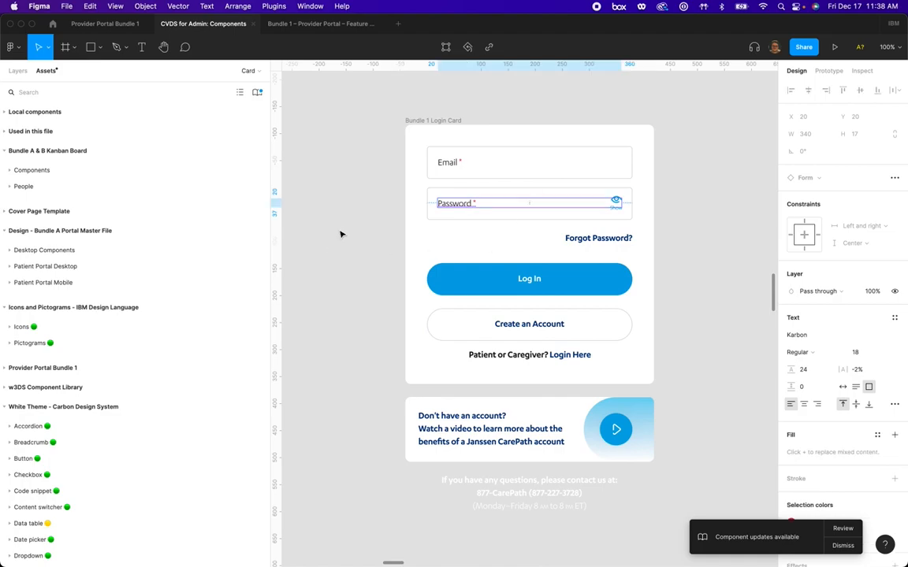
# Step: Publish the Form component with its restored password label to the library
pyautogui.click(257, 92)
pyautogui.click(518, 152)
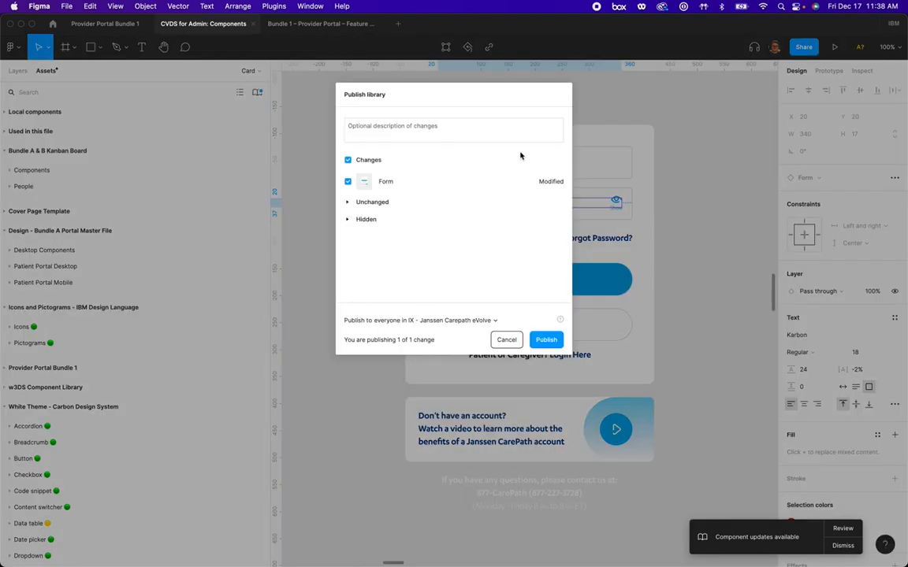
pyautogui.click(543, 340)
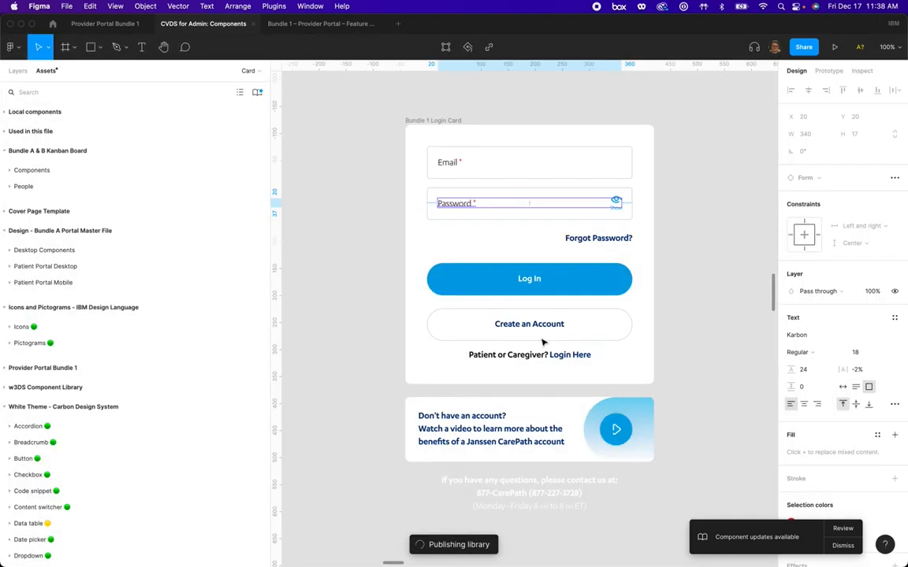
# Step: Switch to the Bundle 1 feature file, apply the Form update and check the form on Log In screen 005
pyautogui.click(347, 24)
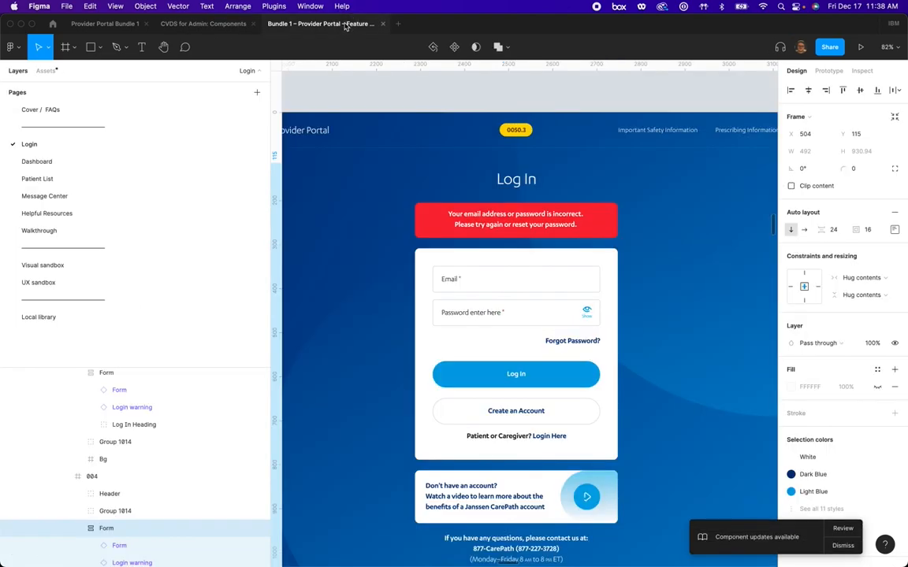
pyautogui.click(843, 529)
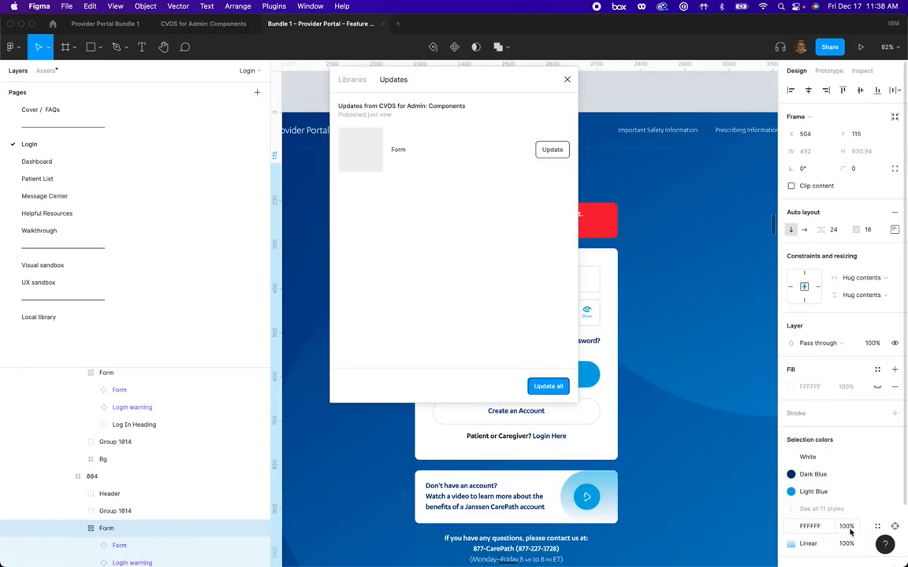
pyautogui.click(561, 150)
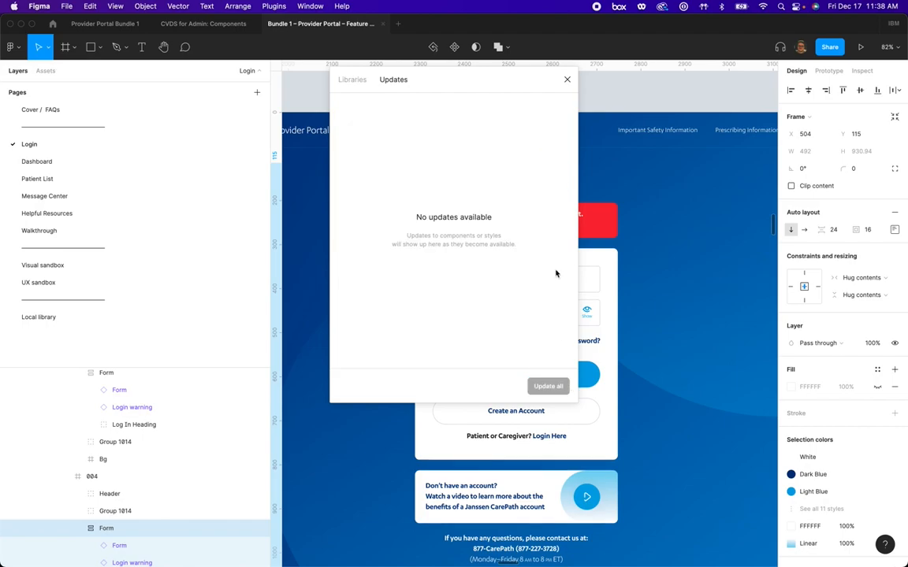
pyautogui.click(566, 79)
pyautogui.scroll(-3, 599, 352)
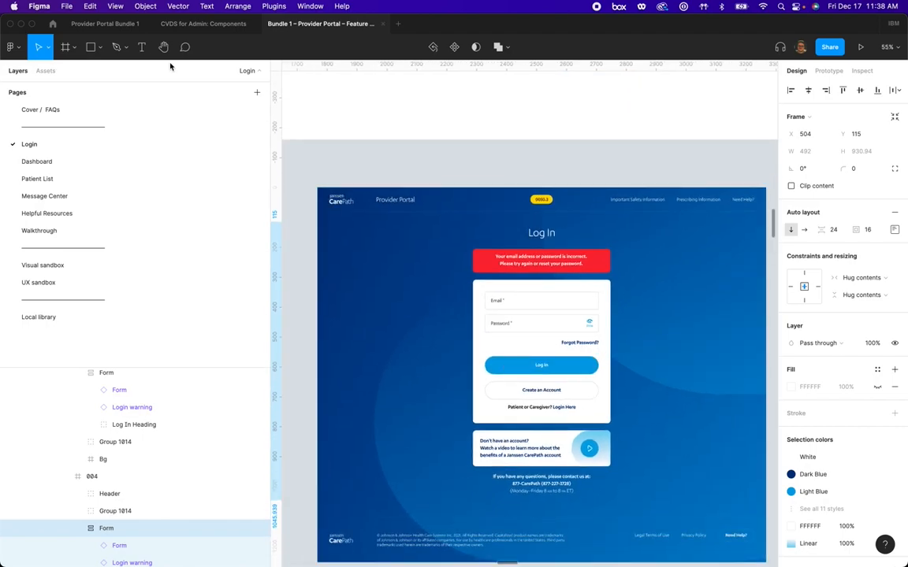
# Step: Switch to the Provider Portal Bundle 1 file and go to the main component of the nested Form instance in screen 005
pyautogui.click(94, 23)
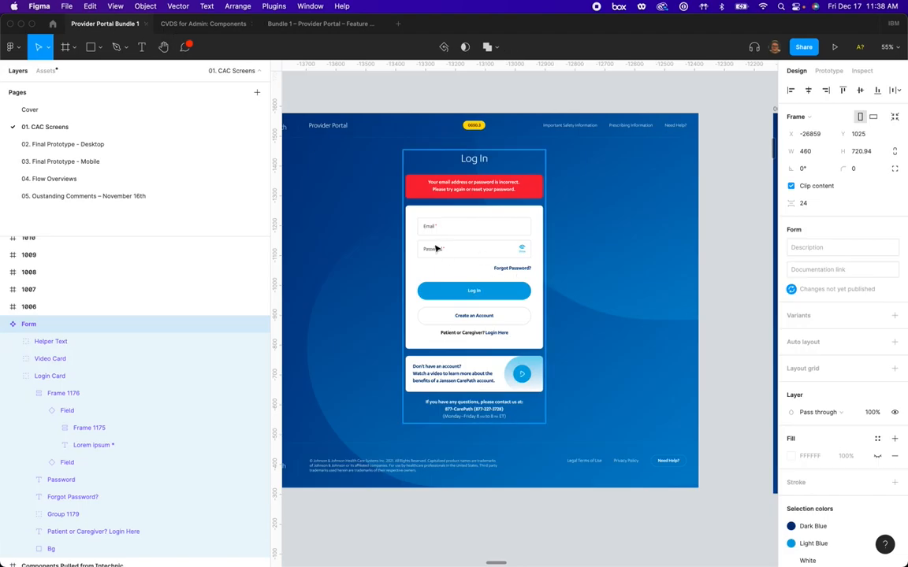
pyautogui.click(456, 264)
pyautogui.rightClick(466, 274)
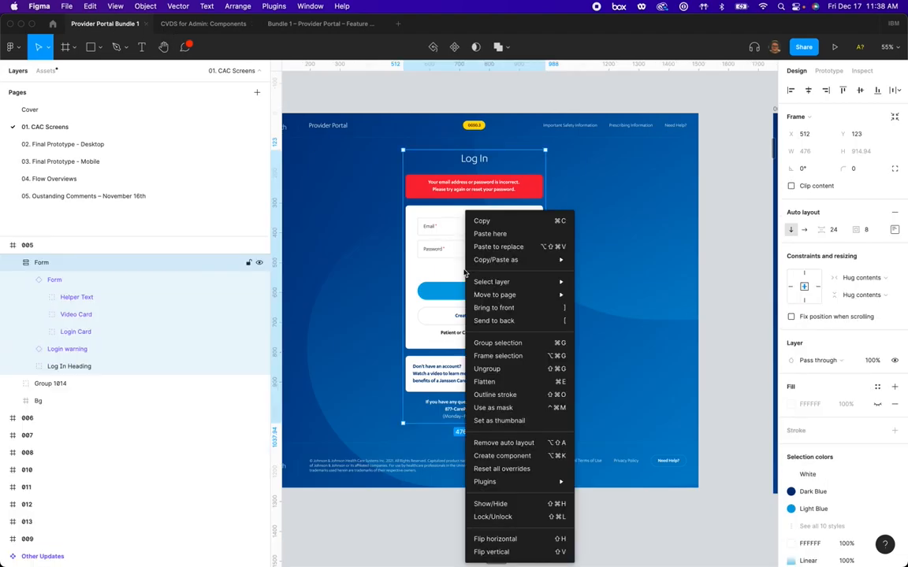
pyautogui.moveTo(556, 482)
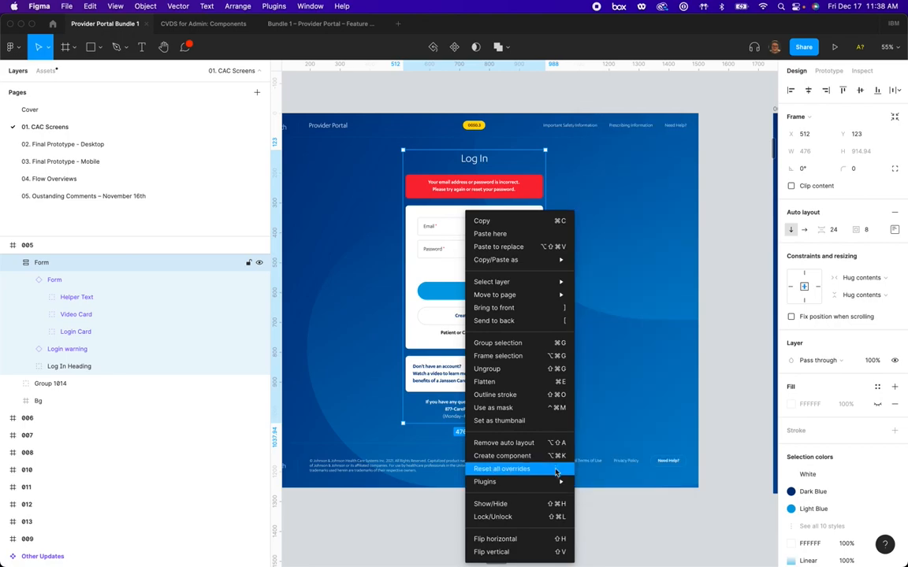
pyautogui.click(697, 346)
pyautogui.click(418, 276)
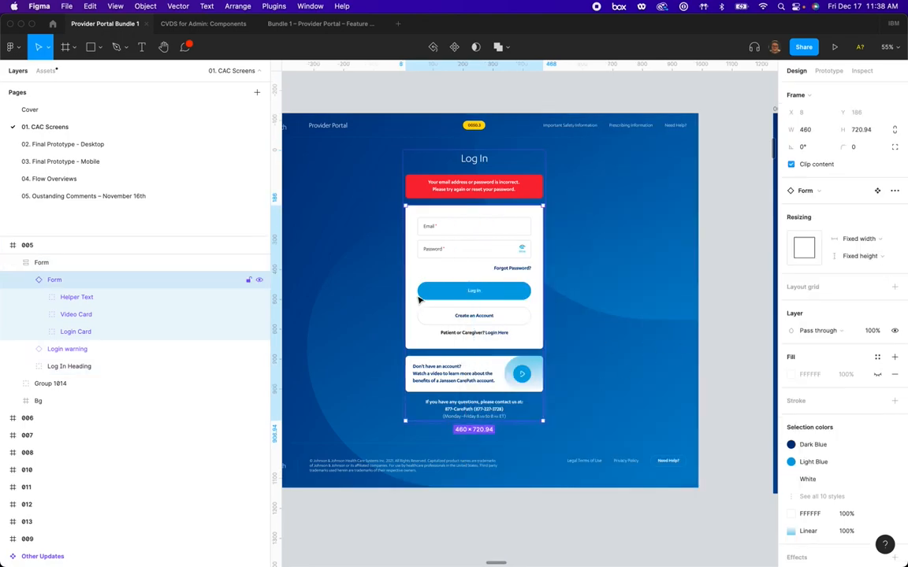
pyautogui.rightClick(418, 276)
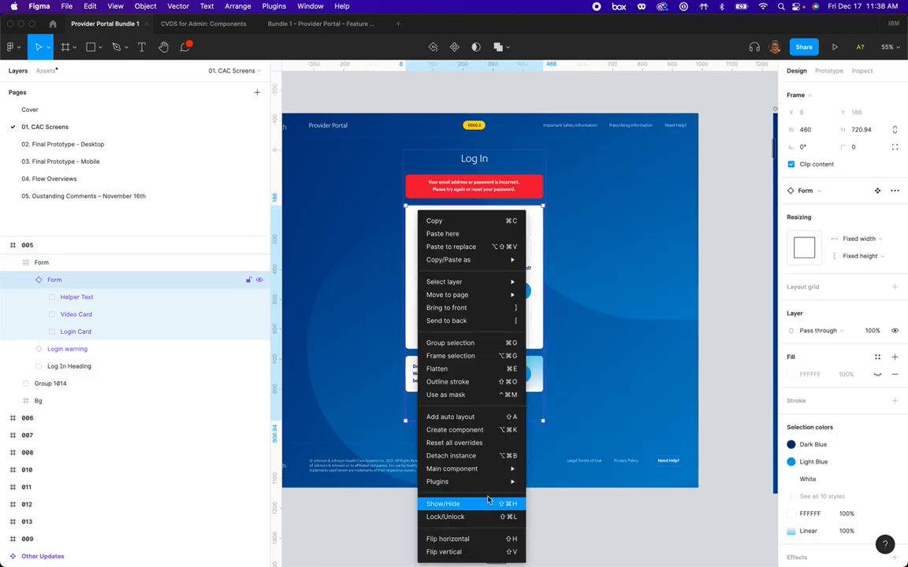
pyautogui.moveTo(473, 469)
pyautogui.click(571, 469)
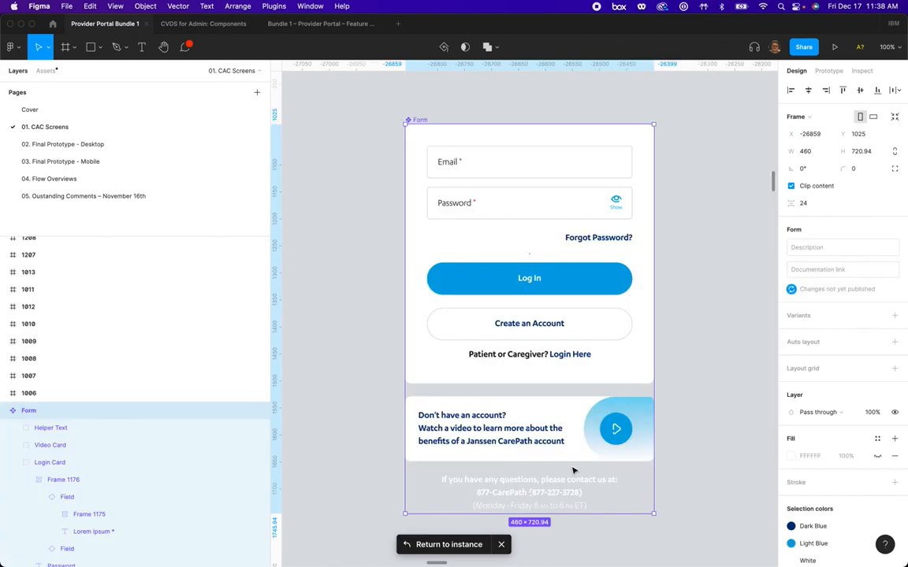
# Step: Change the password field label in the main Form component to "Test", keeping the red asterisk
pyautogui.doubleClick(454, 206)
pyautogui.doubleClick(452, 204)
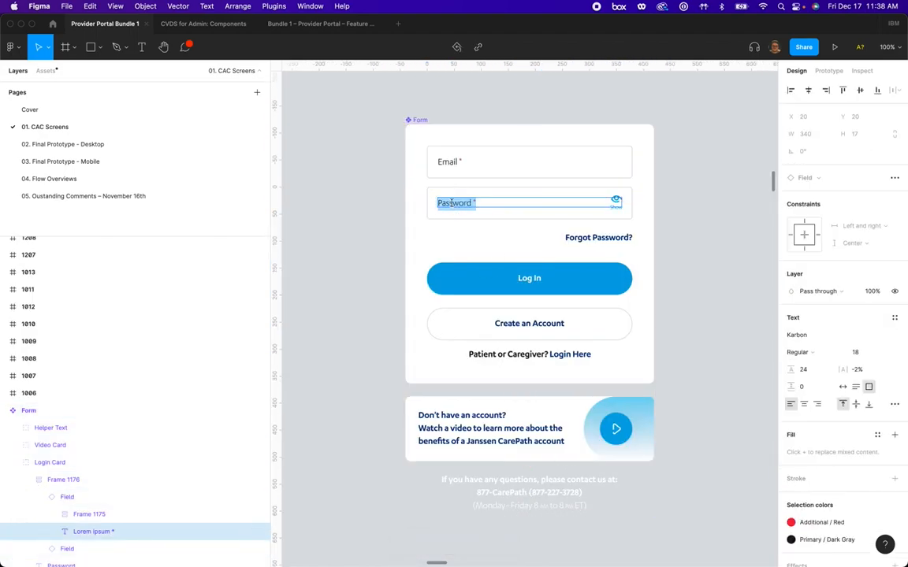
pyautogui.click(439, 204)
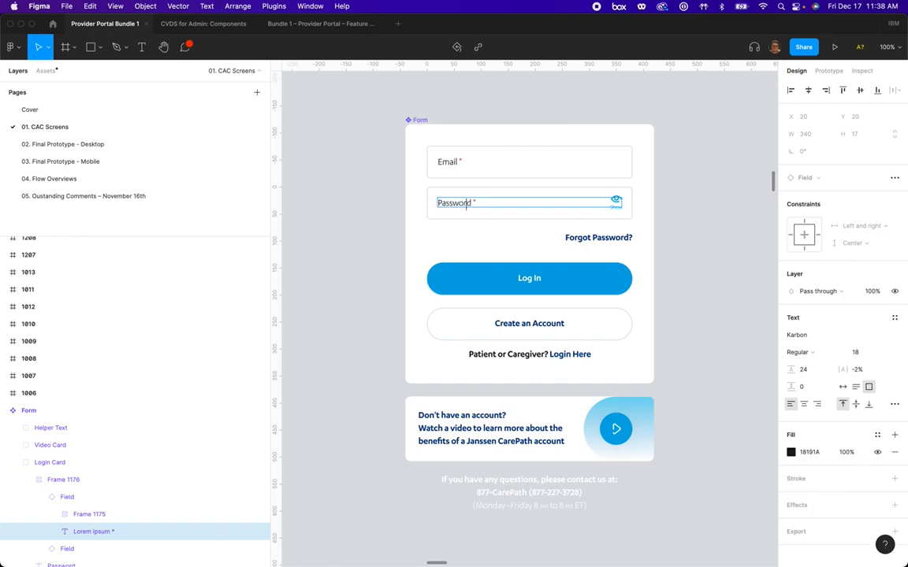
pyautogui.press('BackSpace')
pyautogui.press('BackSpace')
pyautogui.press('BackSpace')
pyautogui.press('BackSpace')
pyautogui.press('Escape')
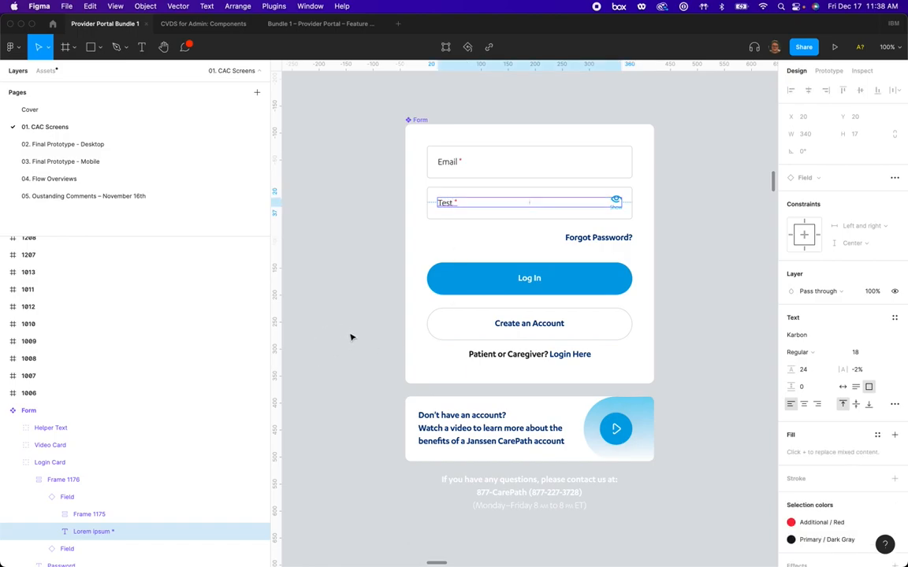
# Step: Review the Provider Portal Bundle 1 library changes without publishing, and check the login card in the CVDS for Admin: Components file
pyautogui.click(45, 71)
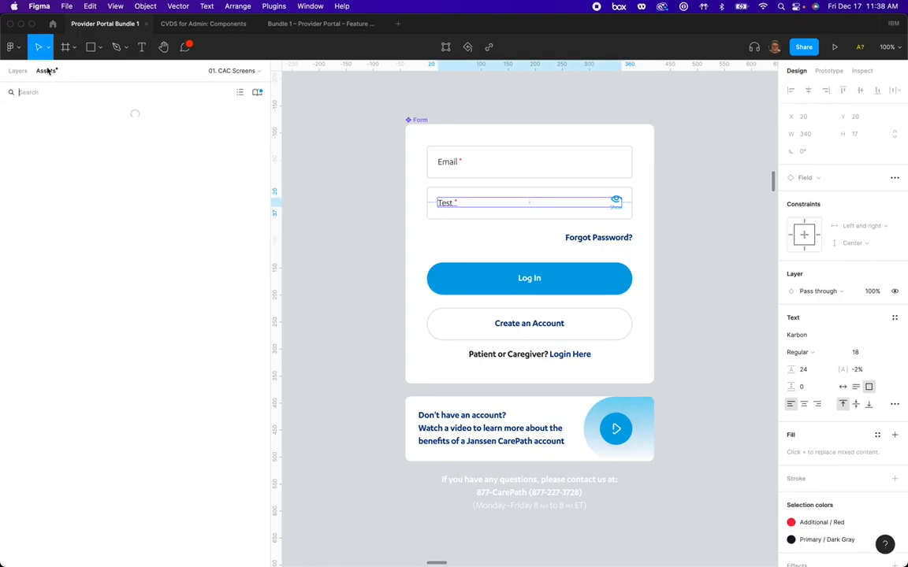
pyautogui.click(261, 93)
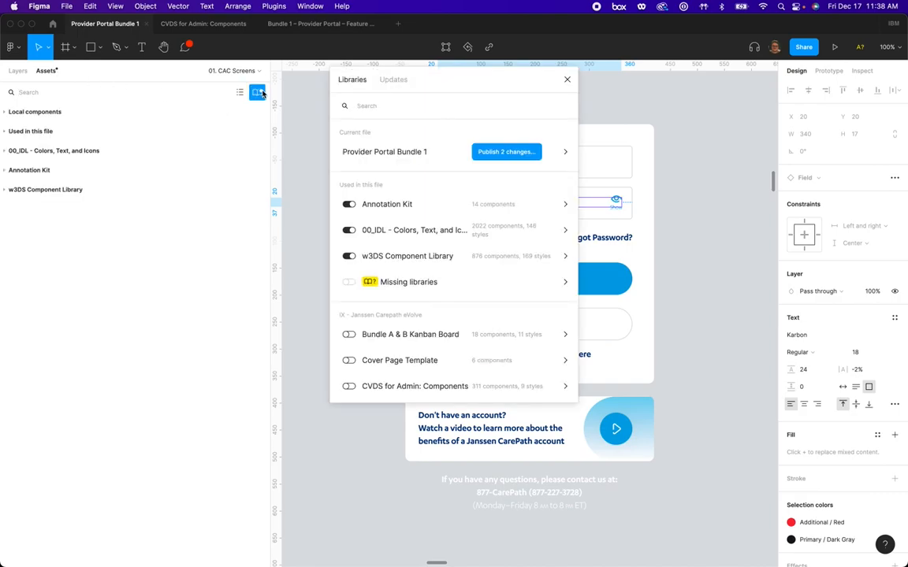
pyautogui.click(520, 152)
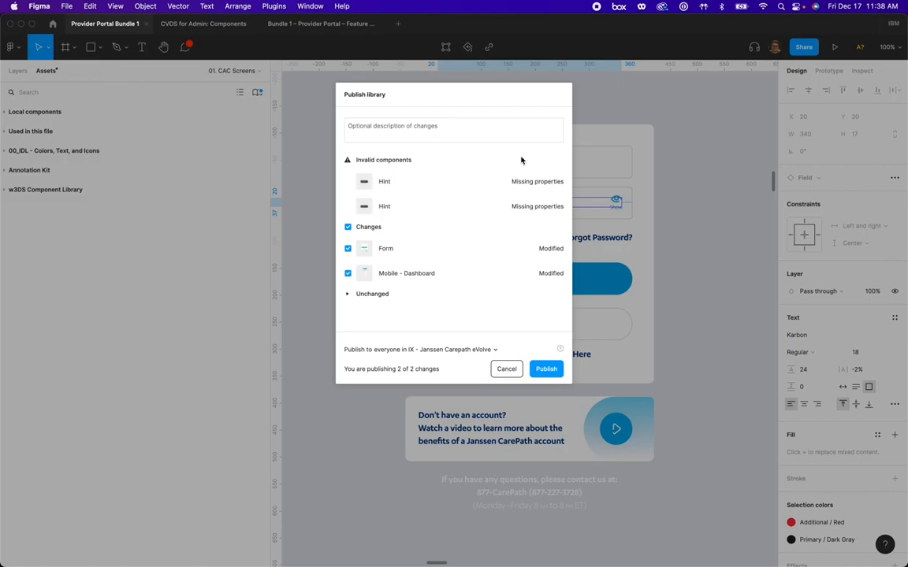
pyautogui.click(500, 368)
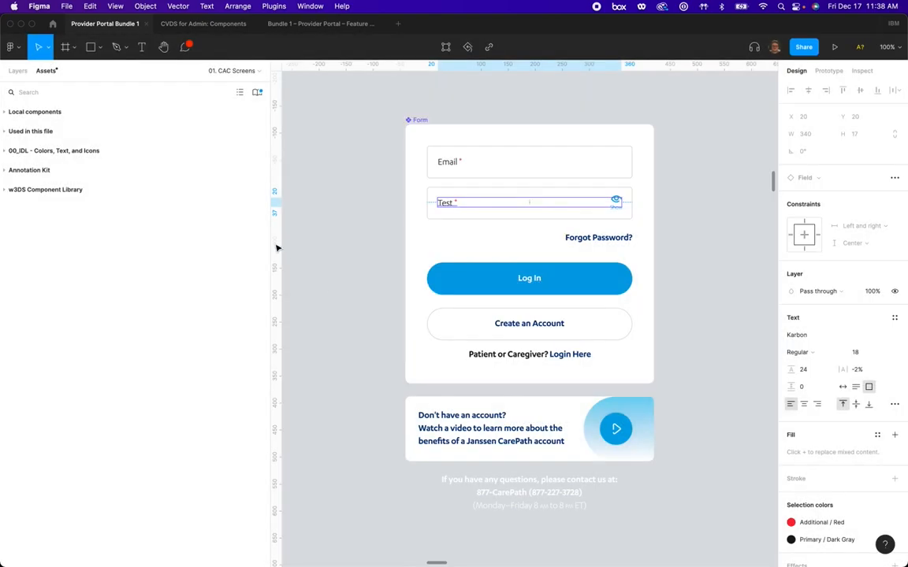
pyautogui.click(203, 24)
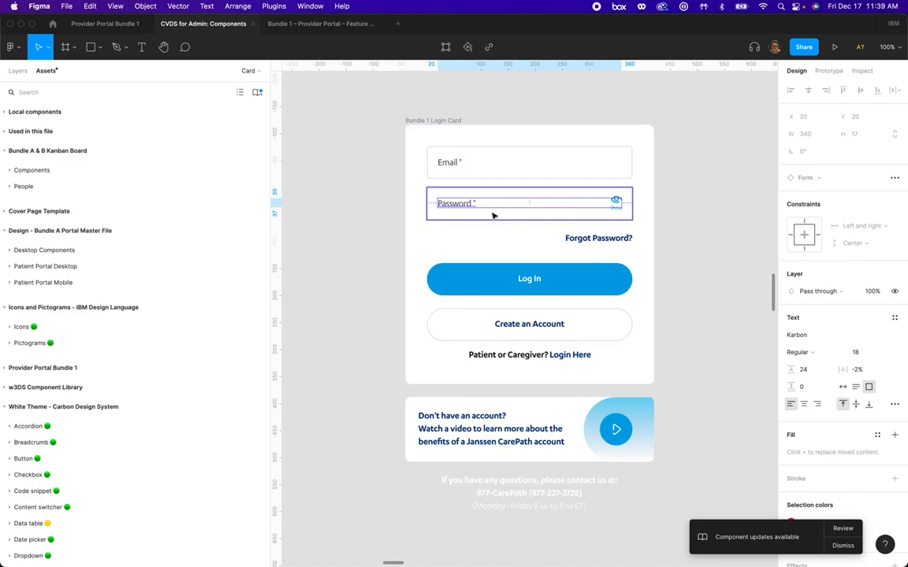
# Step: Switch back to the Provider Portal Bundle 1 file and undo the password label edit in the main Form component
pyautogui.click(114, 26)
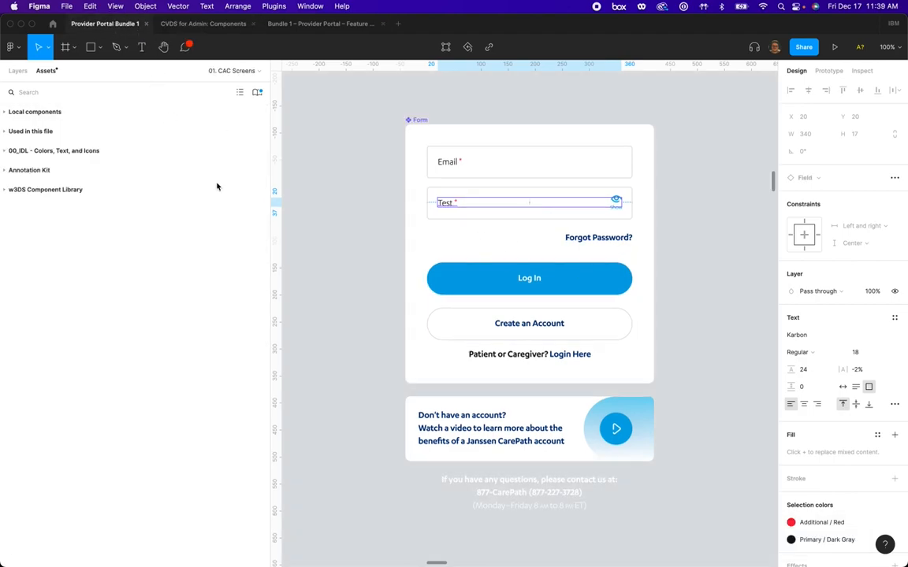
pyautogui.press('super+z')
pyautogui.press('super+z')
pyautogui.press('super+z')
pyautogui.press('super+z')
pyautogui.press('super+z')
pyautogui.press('super+z')
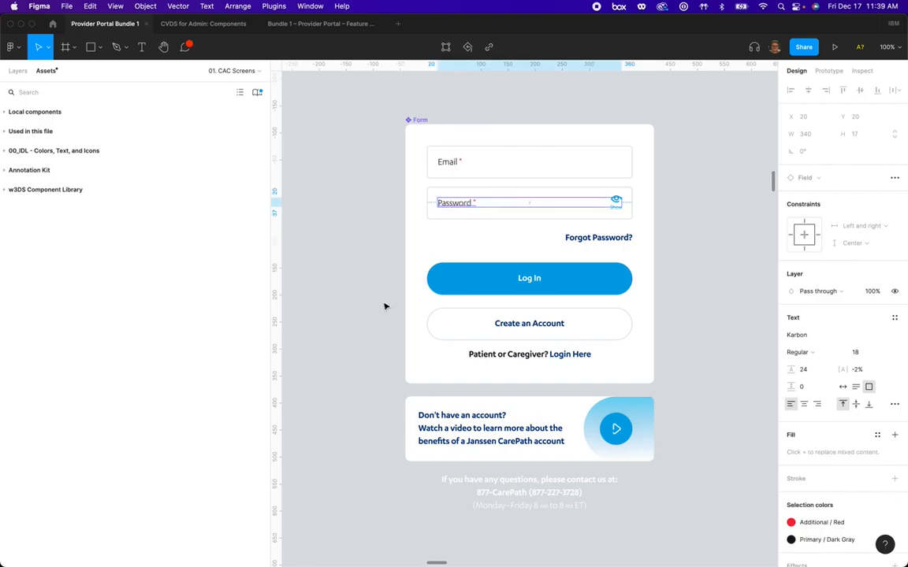